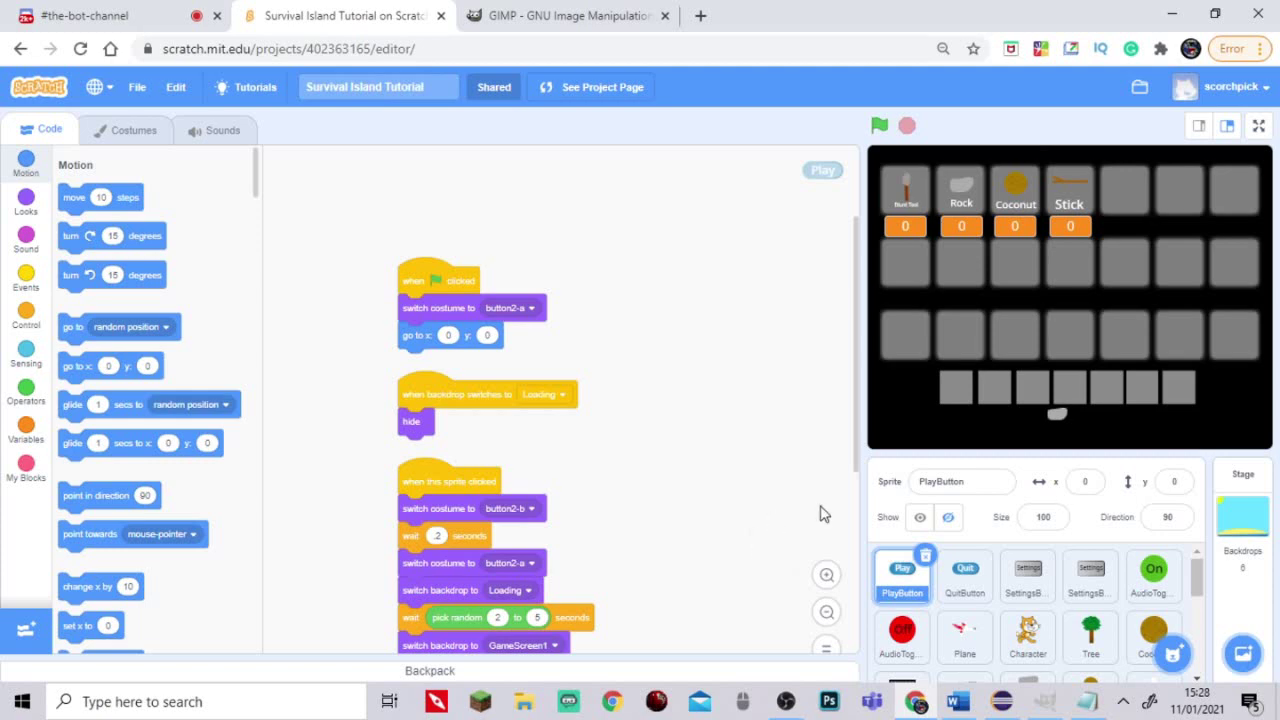
Review the '16.1) Gimp UI' line in the full-screen video ideas notes.
click(1087, 701)
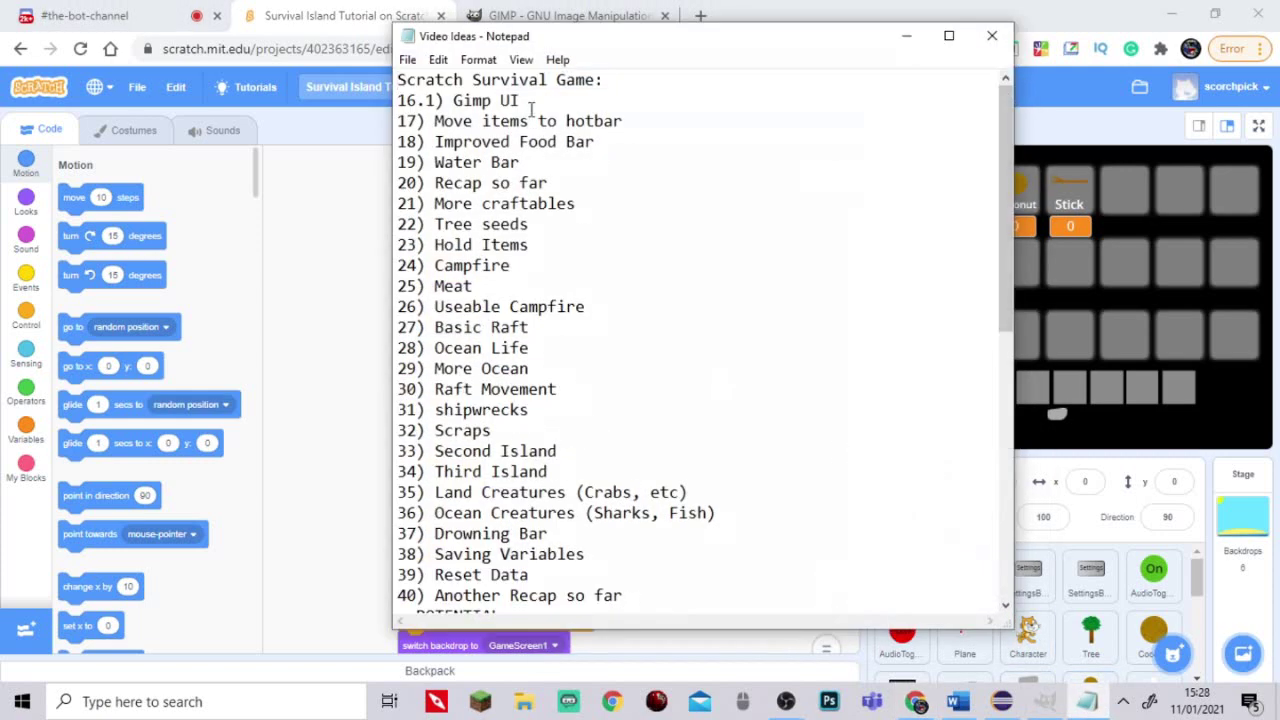
drag(399, 100, 362, 106)
click(488, 101)
click(455, 120)
drag(524, 101, 398, 74)
click(493, 80)
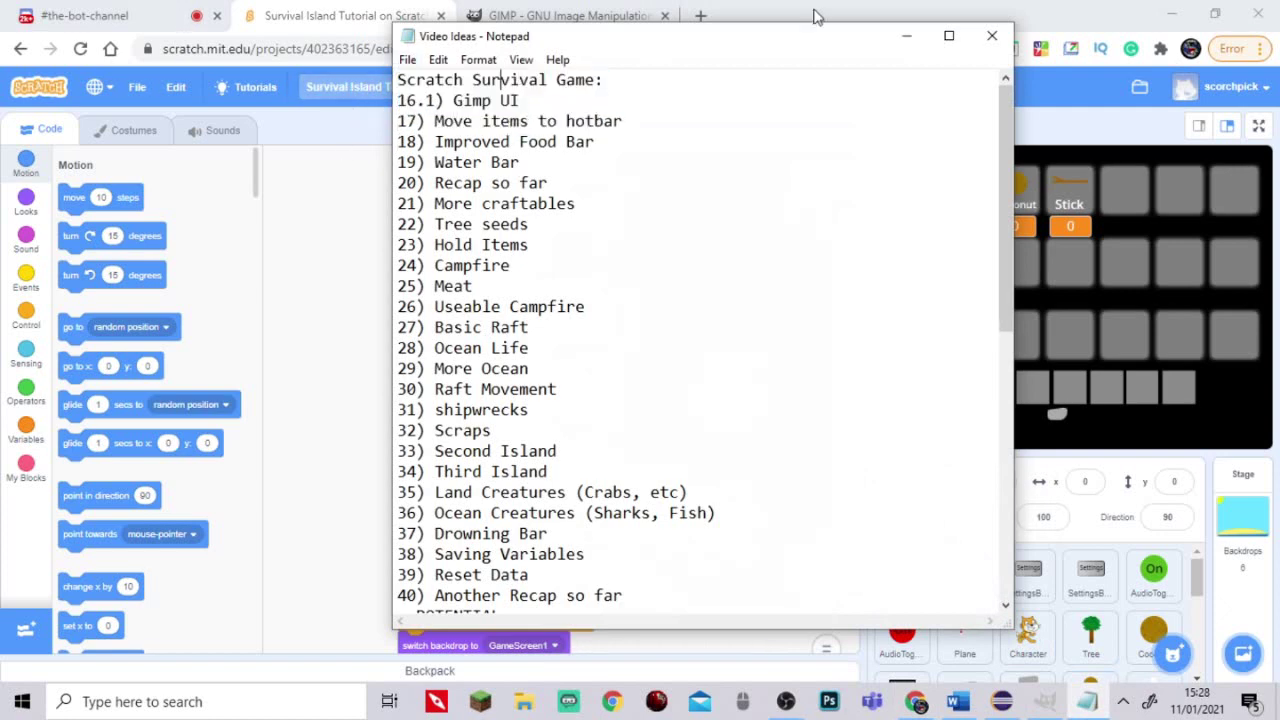
click(949, 35)
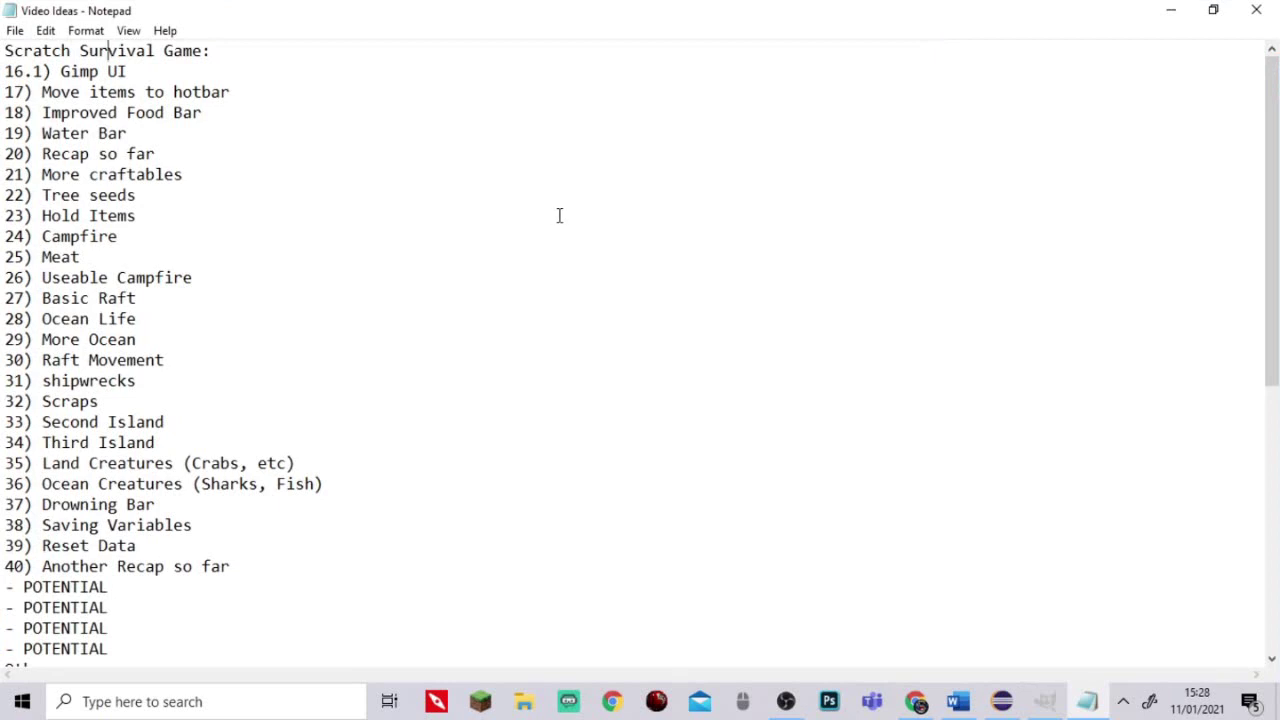
scroll(559, 220, down, 1)
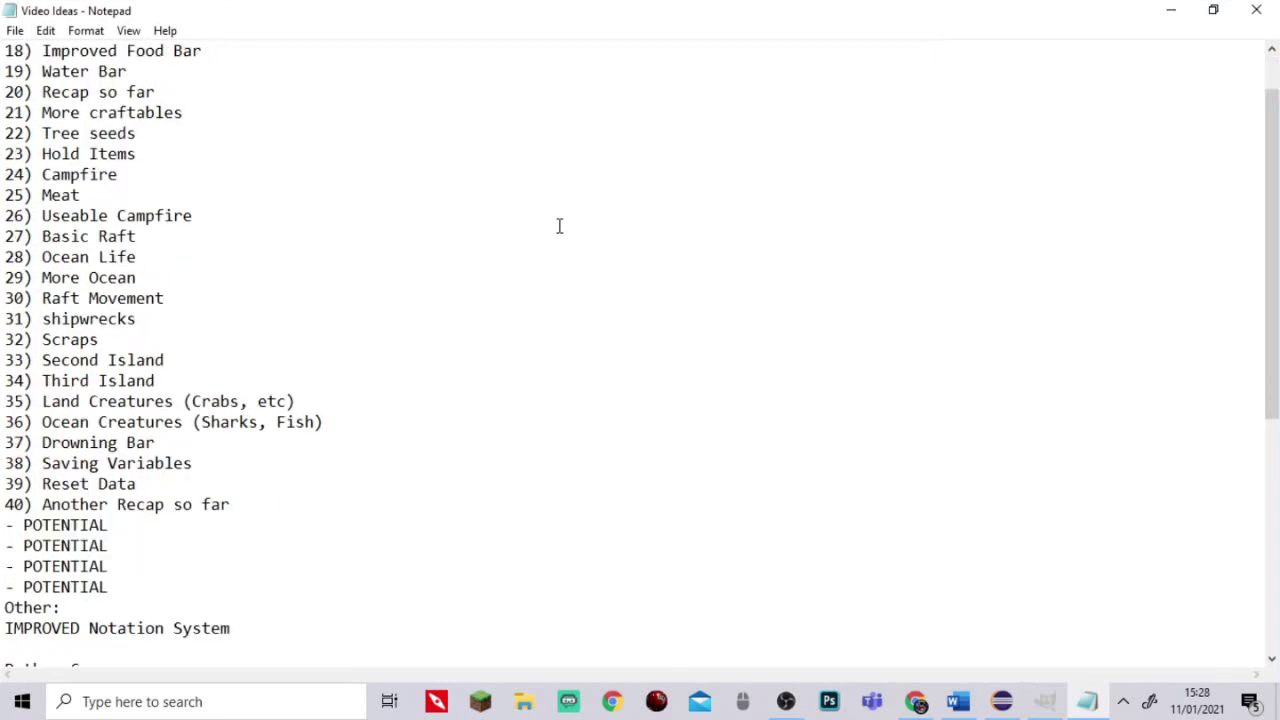
scroll(560, 228, up, 1)
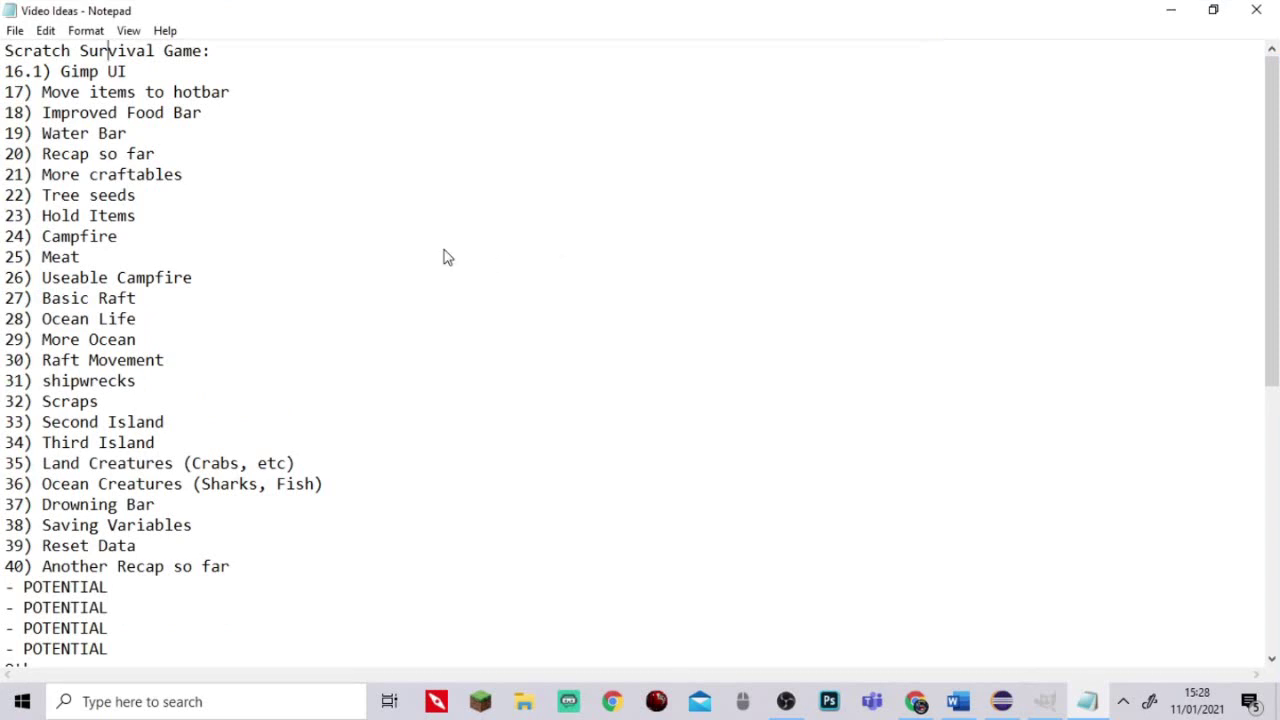
right_click(497, 263)
click(86, 90)
drag(127, 71, 14, 72)
click(94, 49)
drag(154, 71, 68, 74)
click(101, 71)
click(152, 70)
Open the GIMP 2.10.22 downloads page and scroll to the GIMP for Windows options.
click(915, 700)
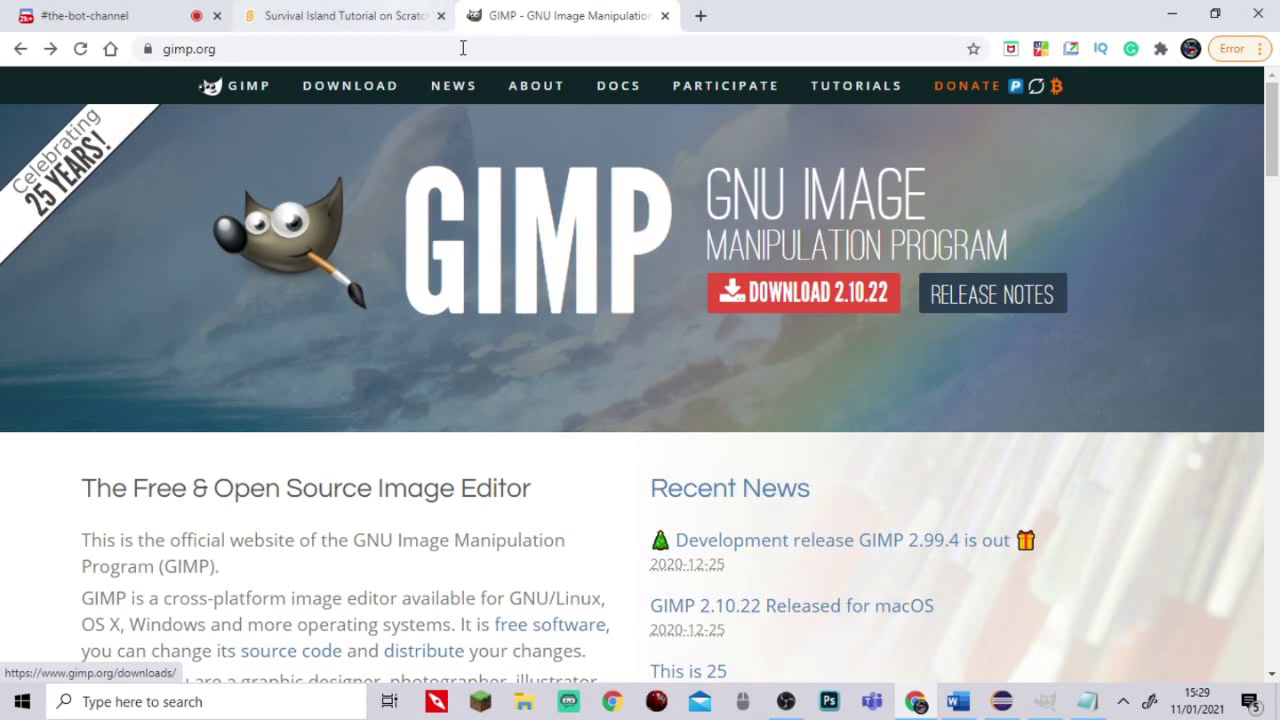
click(803, 285)
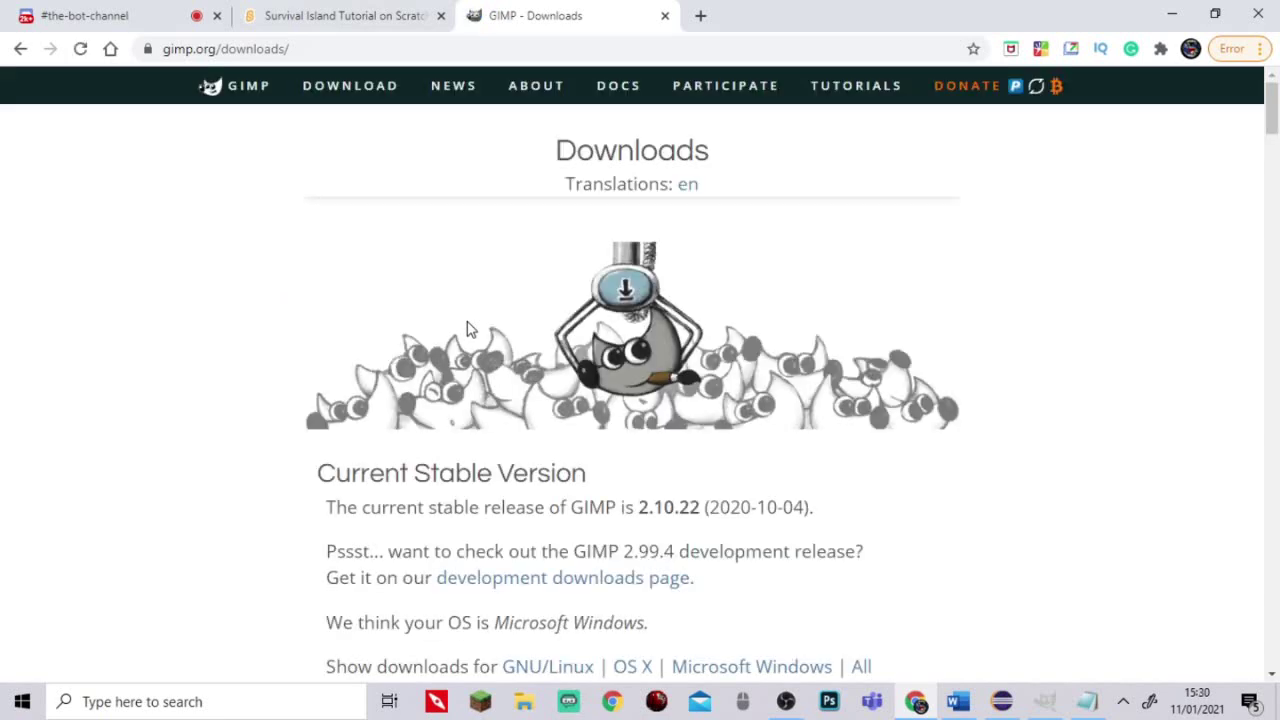
scroll(575, 520, down, 1)
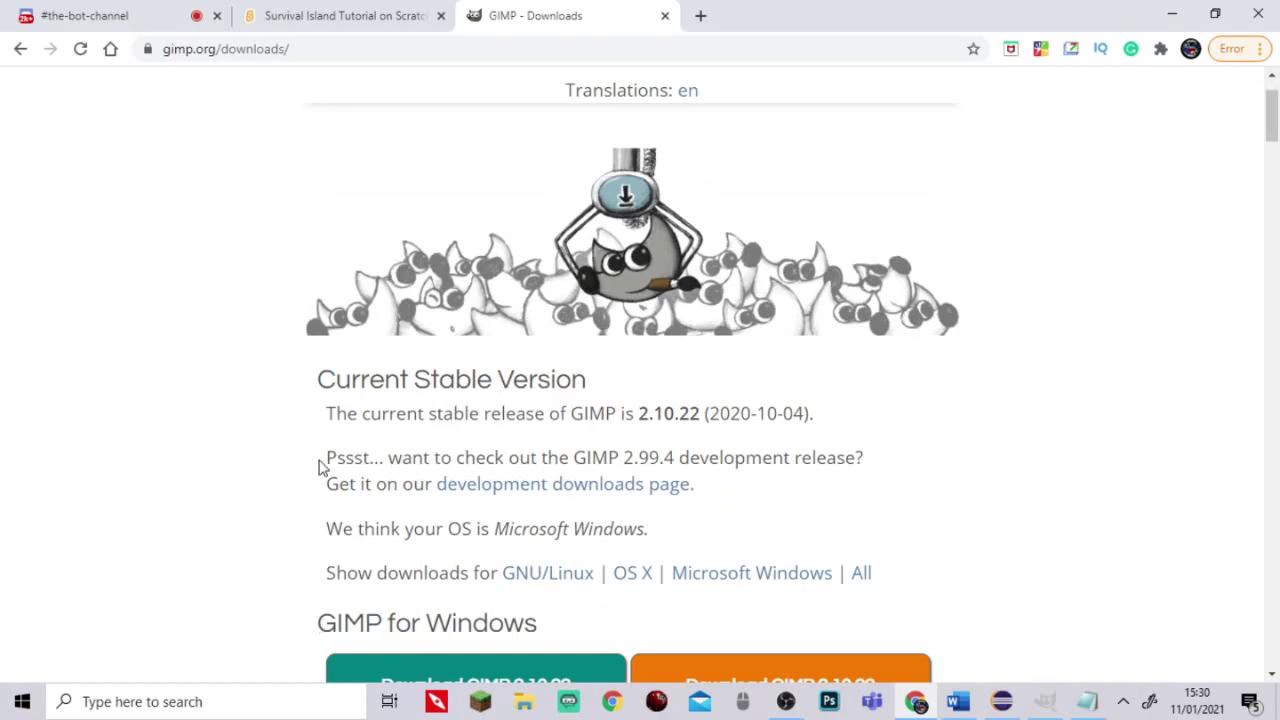
scroll(449, 371, down, 2)
scroll(483, 278, down, 9)
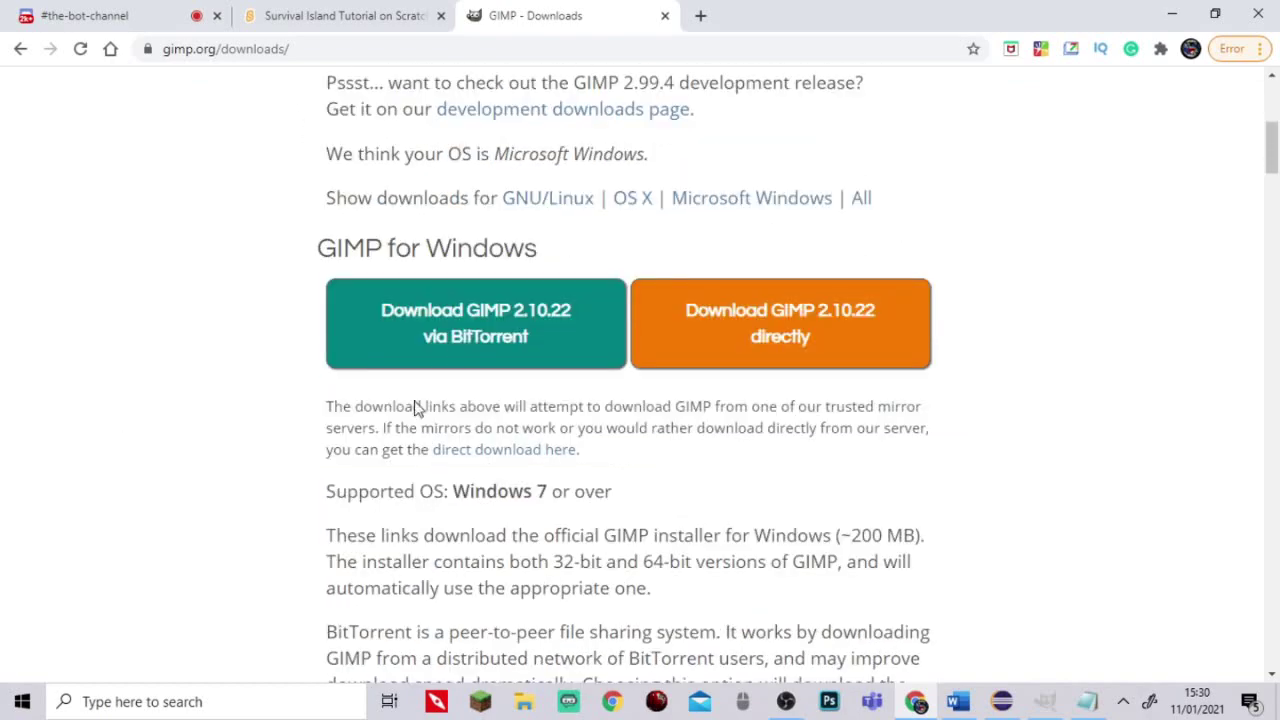
scroll(379, 465, down, 9)
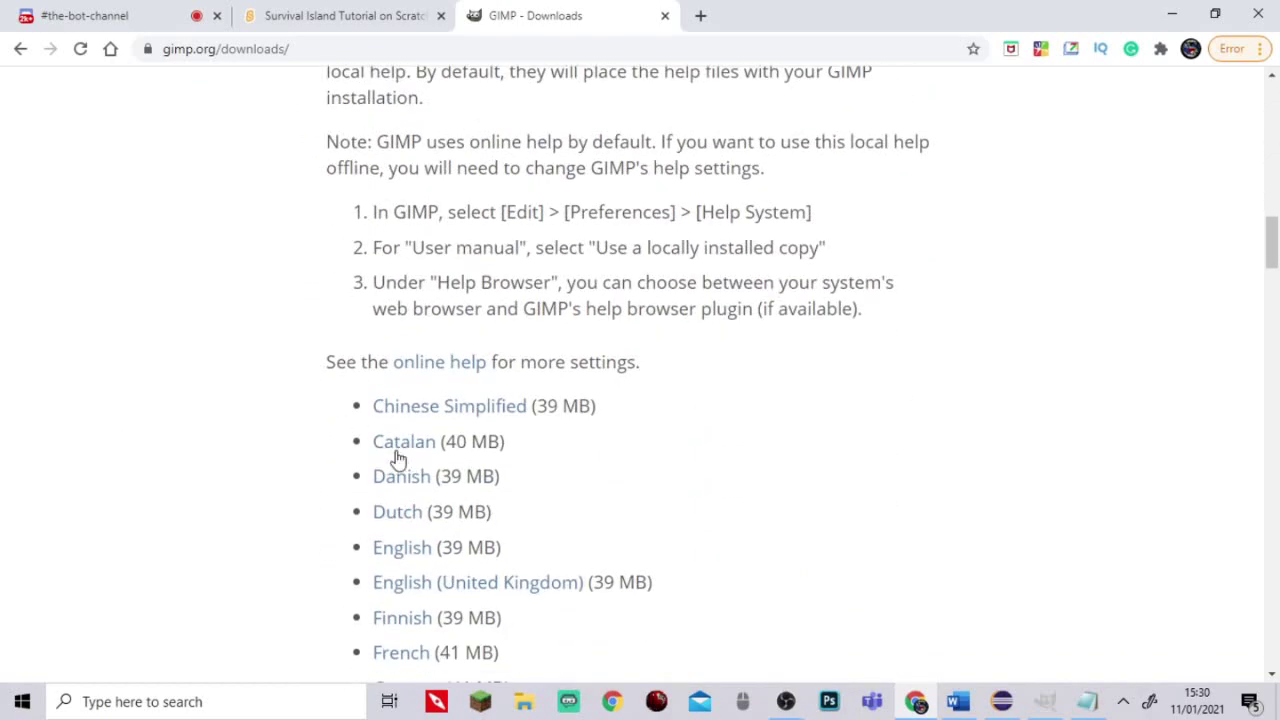
scroll(290, 512, down, 5)
scroll(291, 509, up, 2)
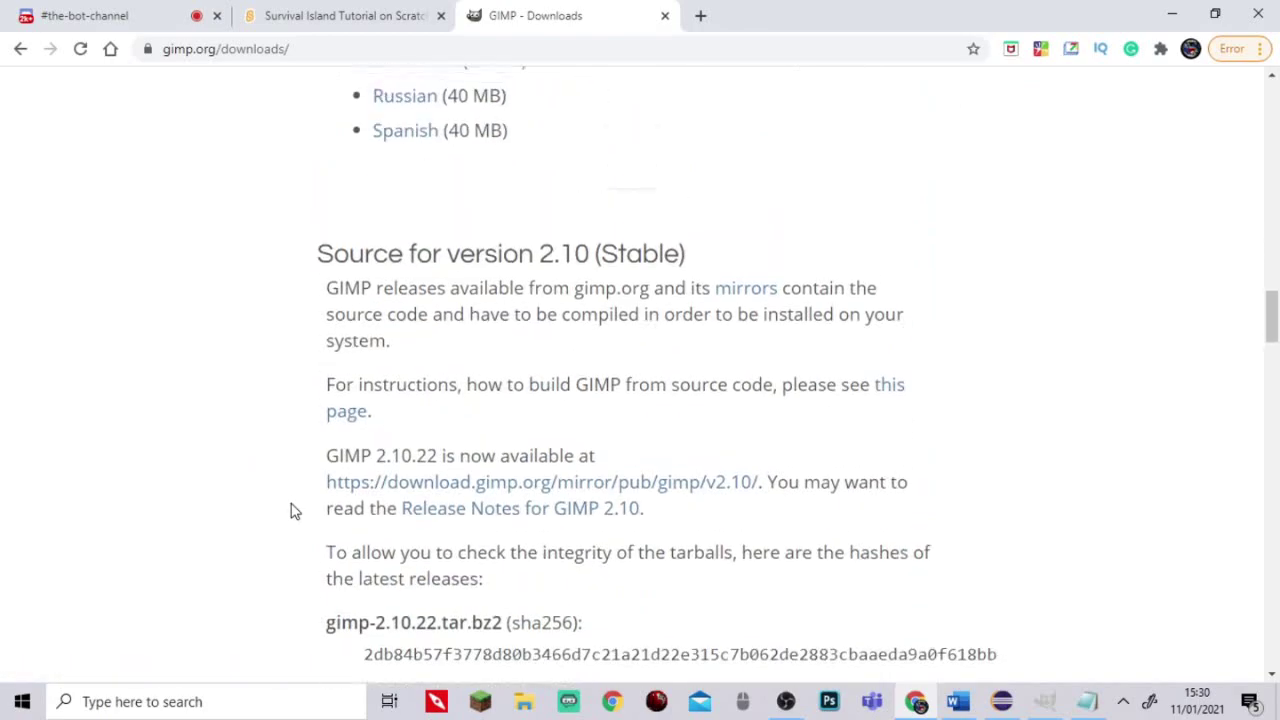
scroll(320, 535, up, 20)
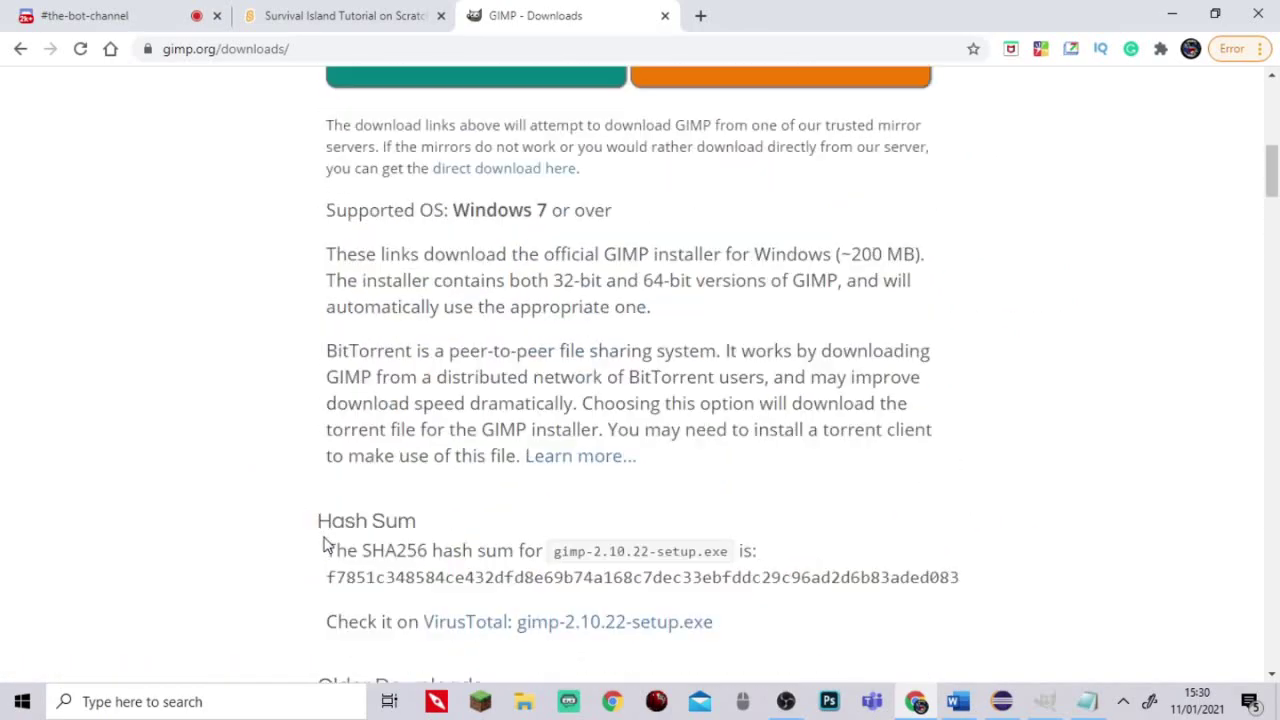
scroll(438, 460, down, 2)
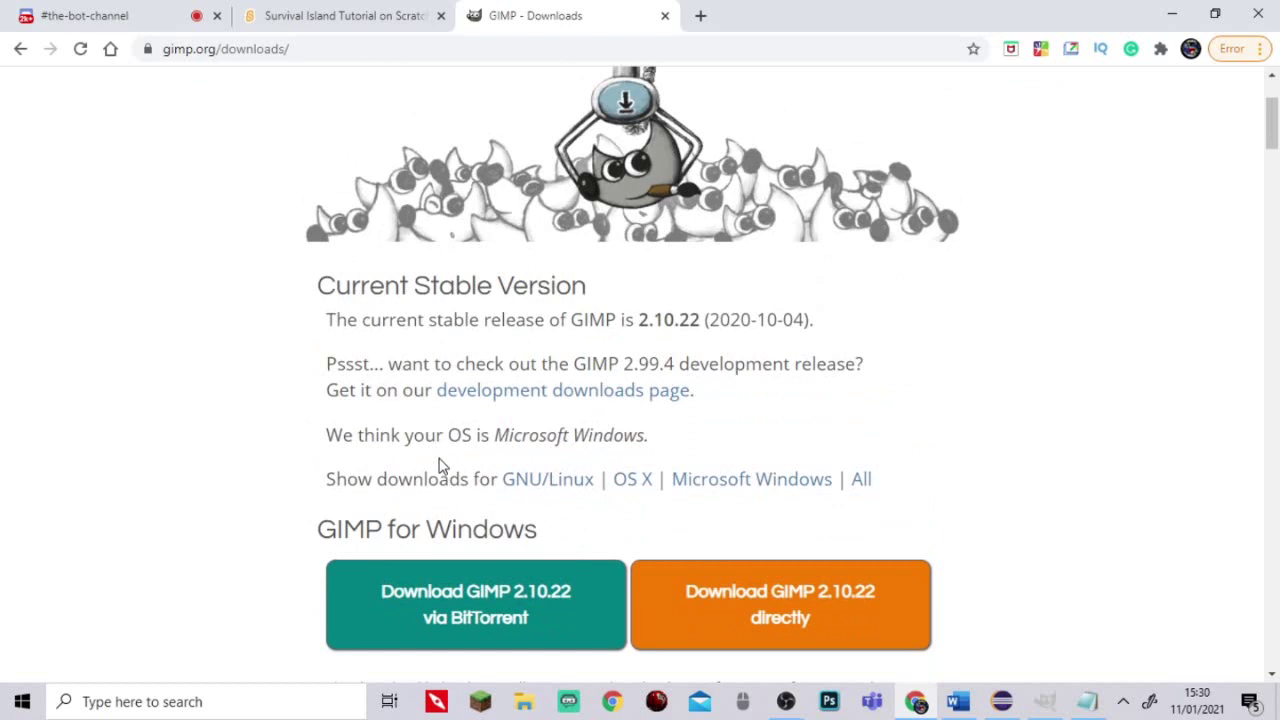
scroll(640, 443, down, 1)
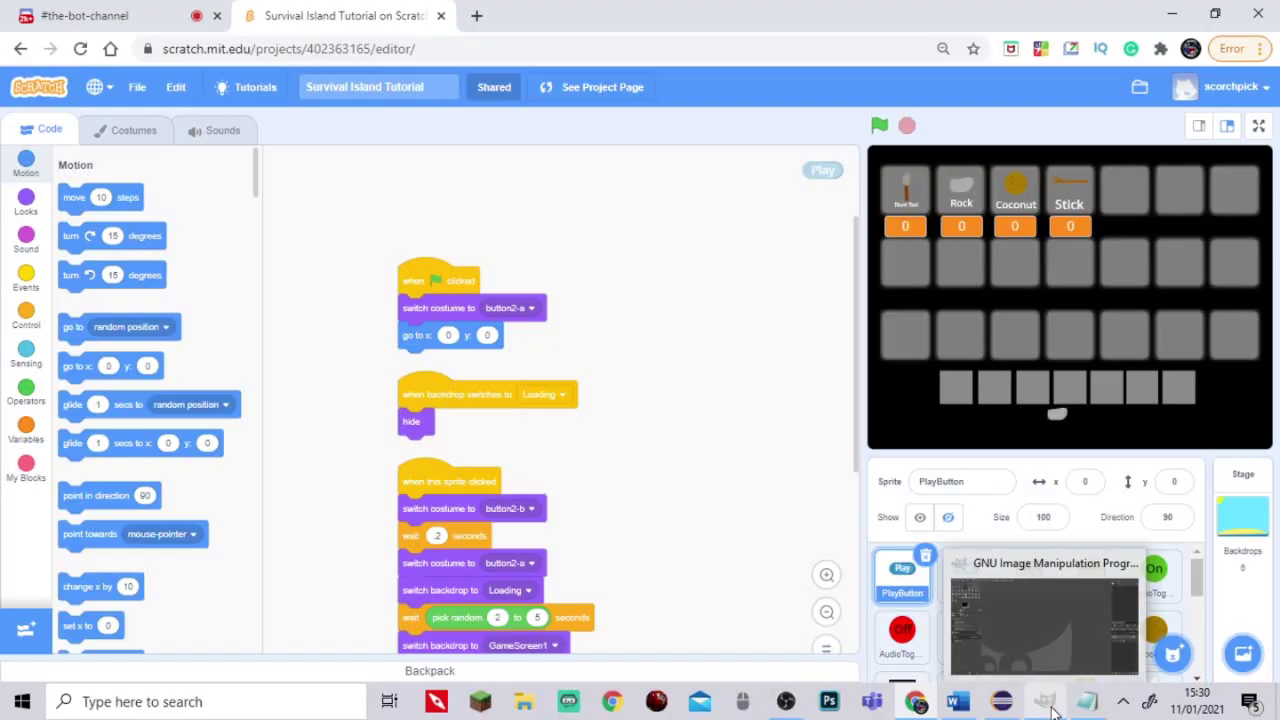
Bring GIMP forward, then open Preferences and cancel the reset, leaving settings unchanged.
click(1020, 665)
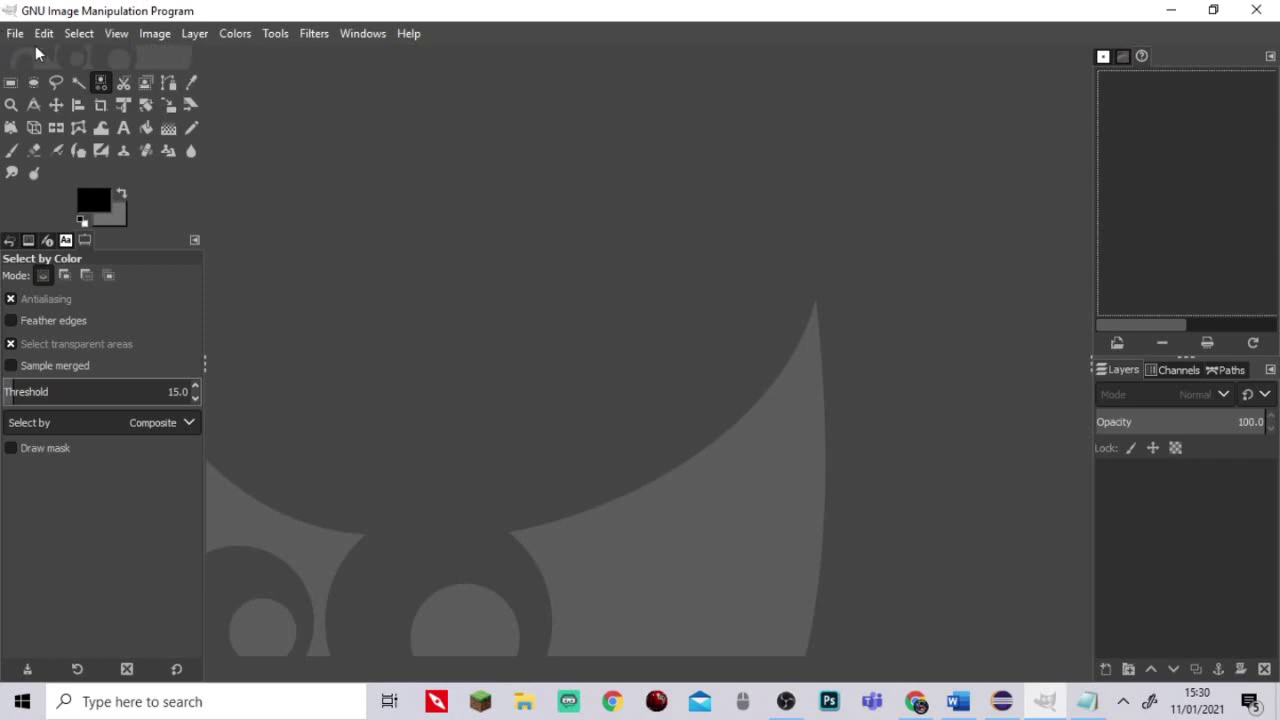
click(45, 34)
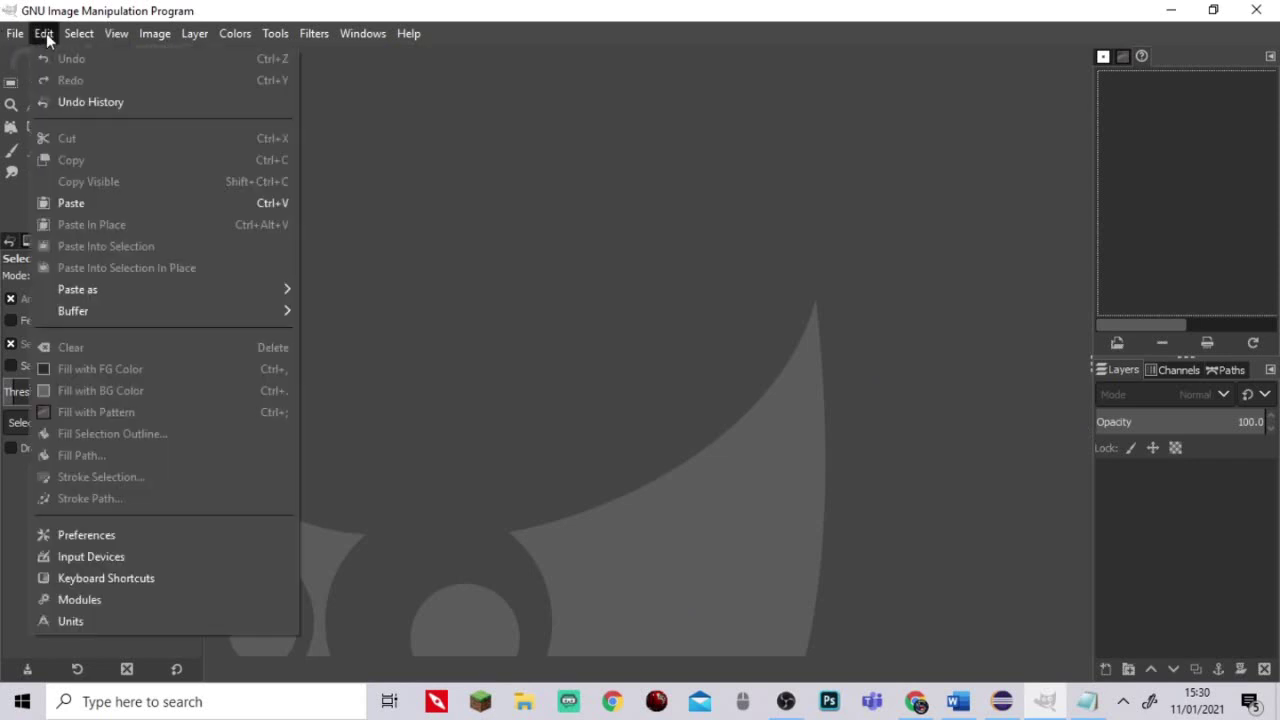
click(65, 537)
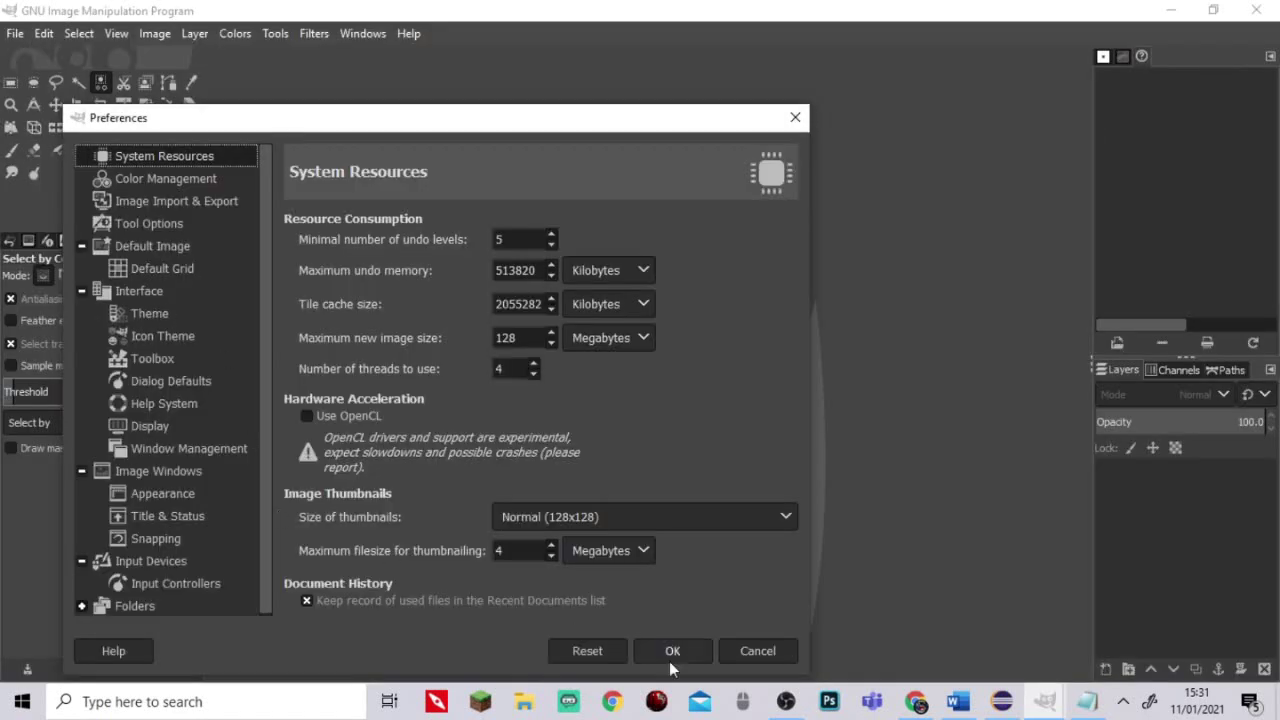
click(593, 651)
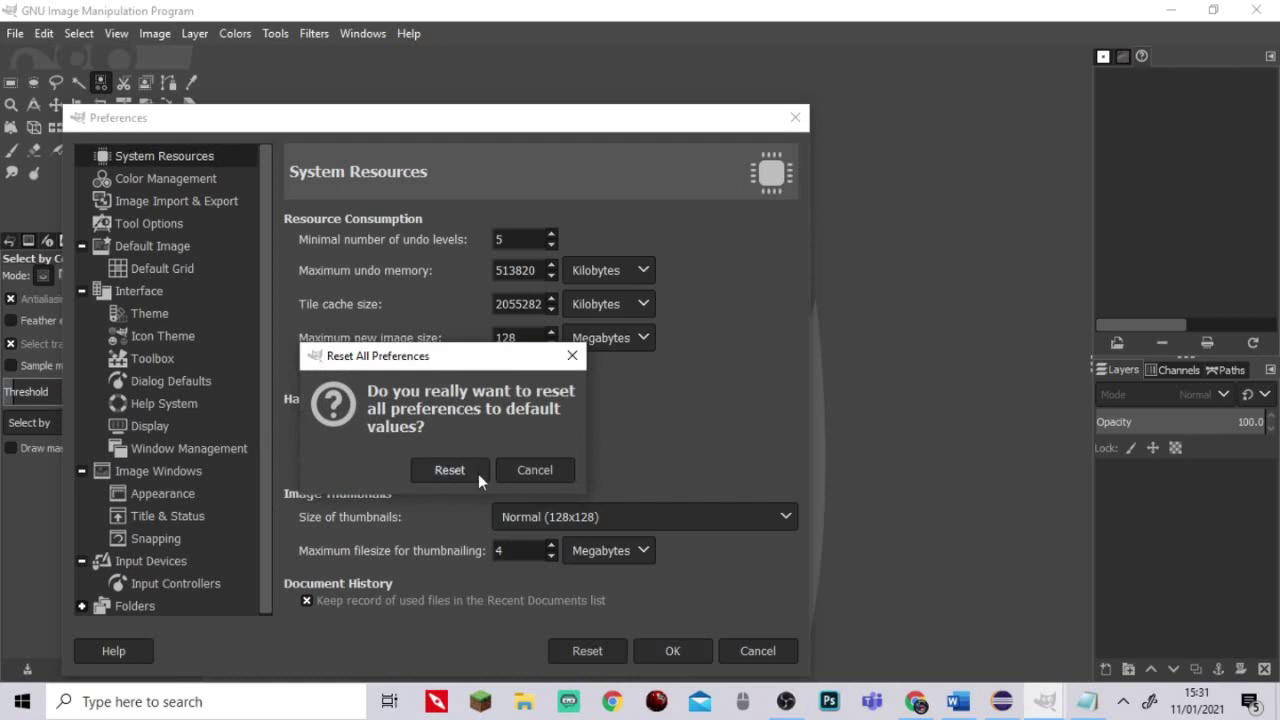
click(572, 355)
click(795, 117)
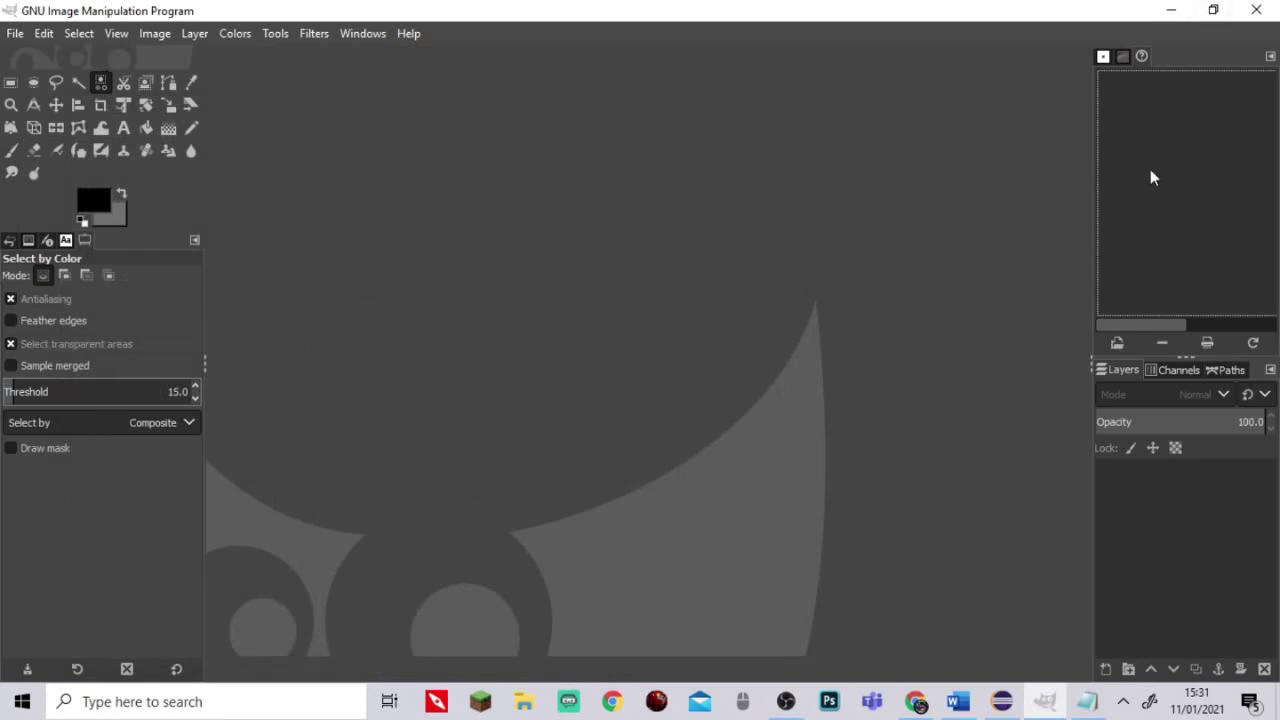
Create a new image with width 480 and height 360 pixels via File > New.
click(16, 36)
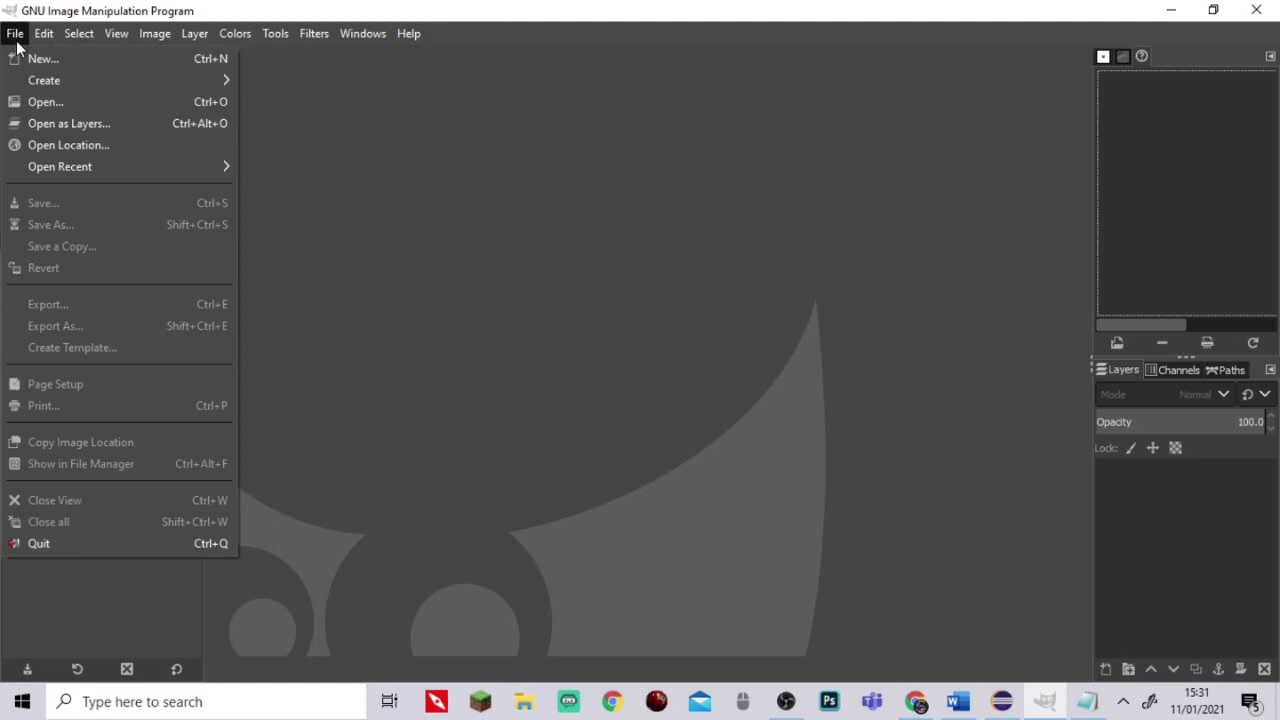
click(17, 60)
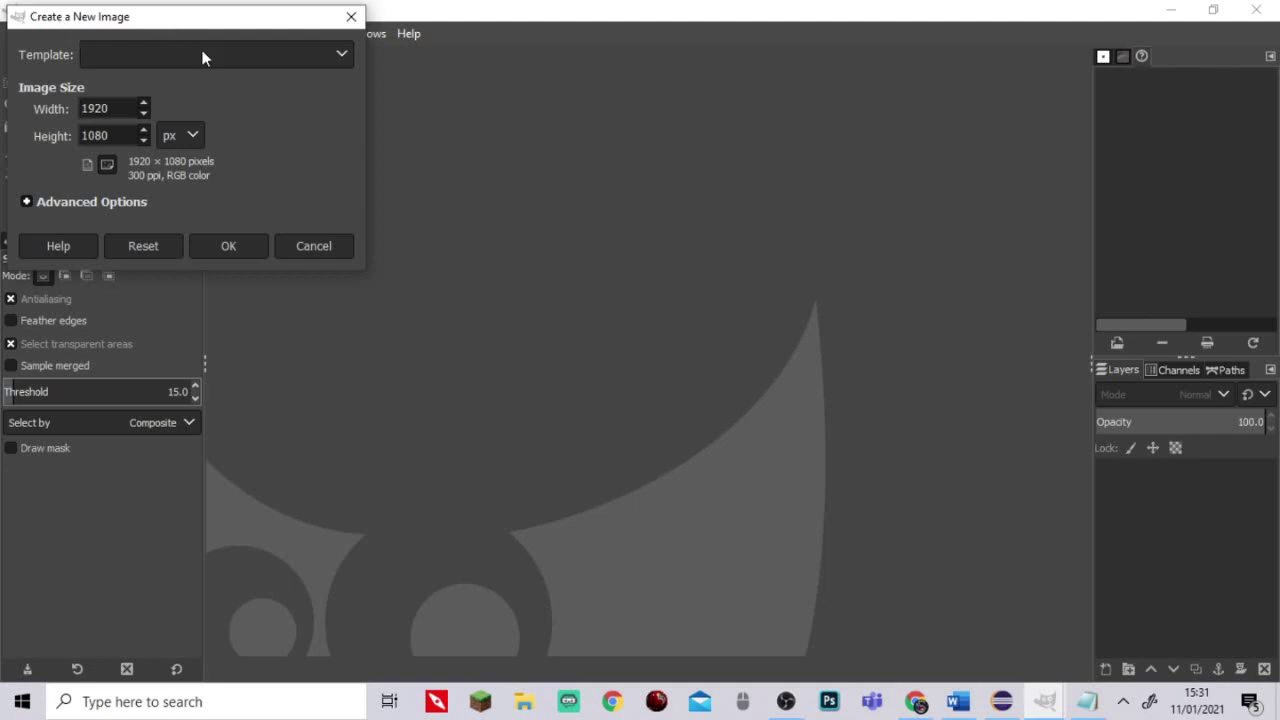
drag(123, 23, 146, 76)
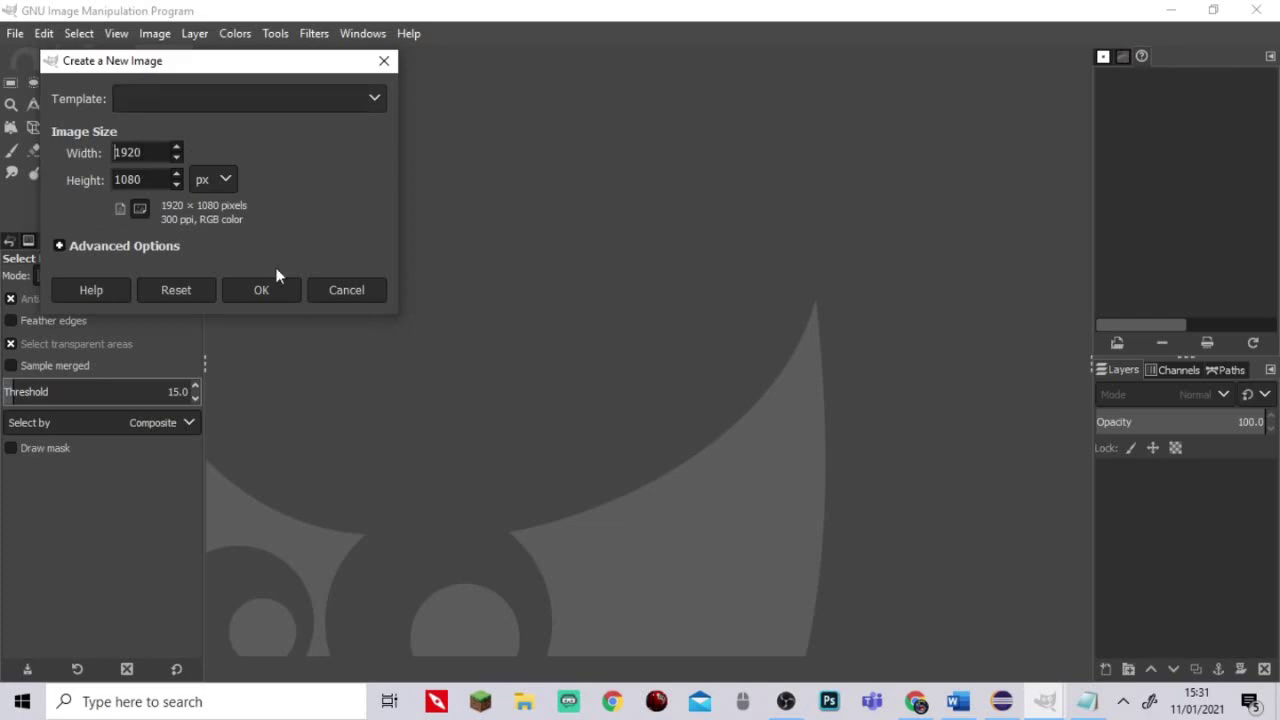
click(915, 701)
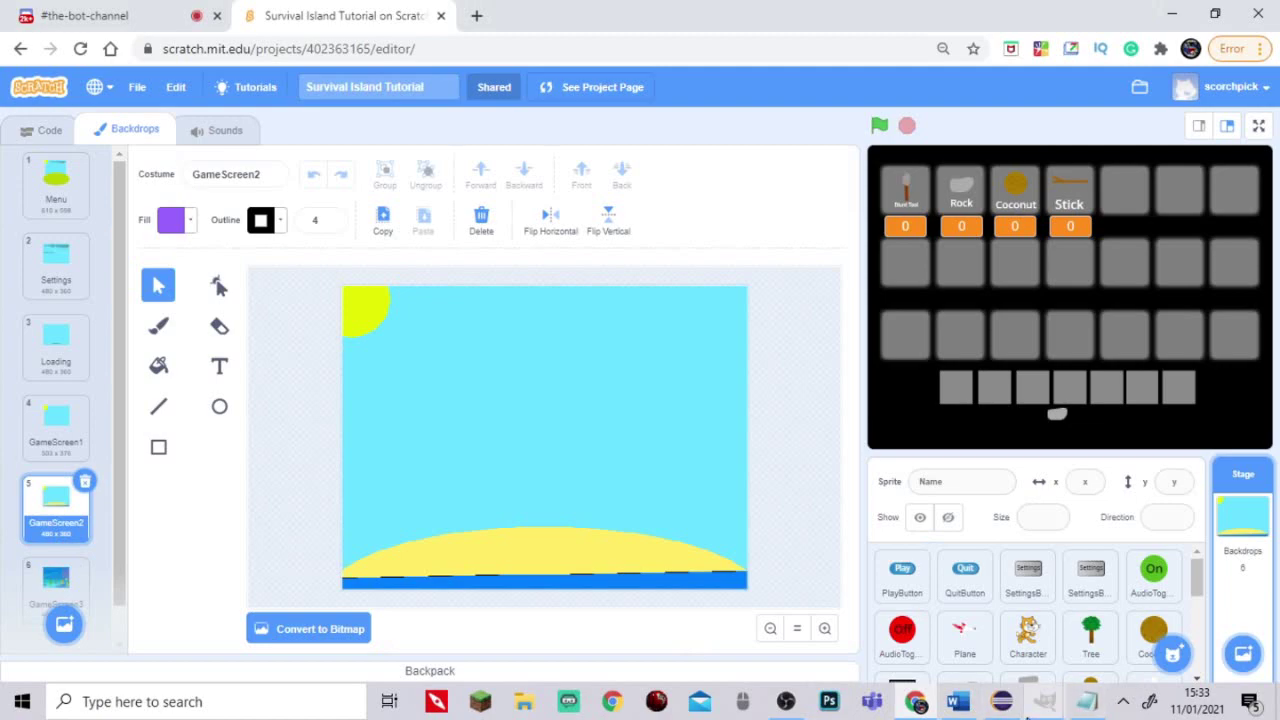
mouse_move(1087, 705)
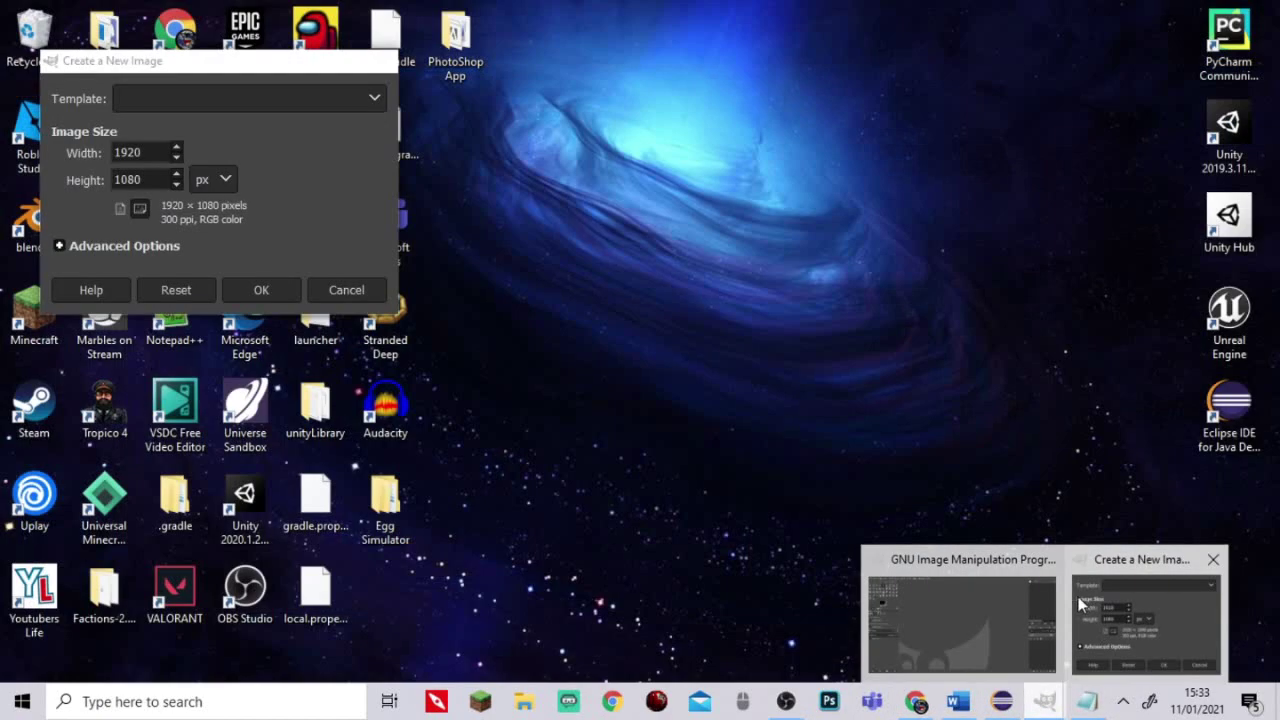
click(1080, 603)
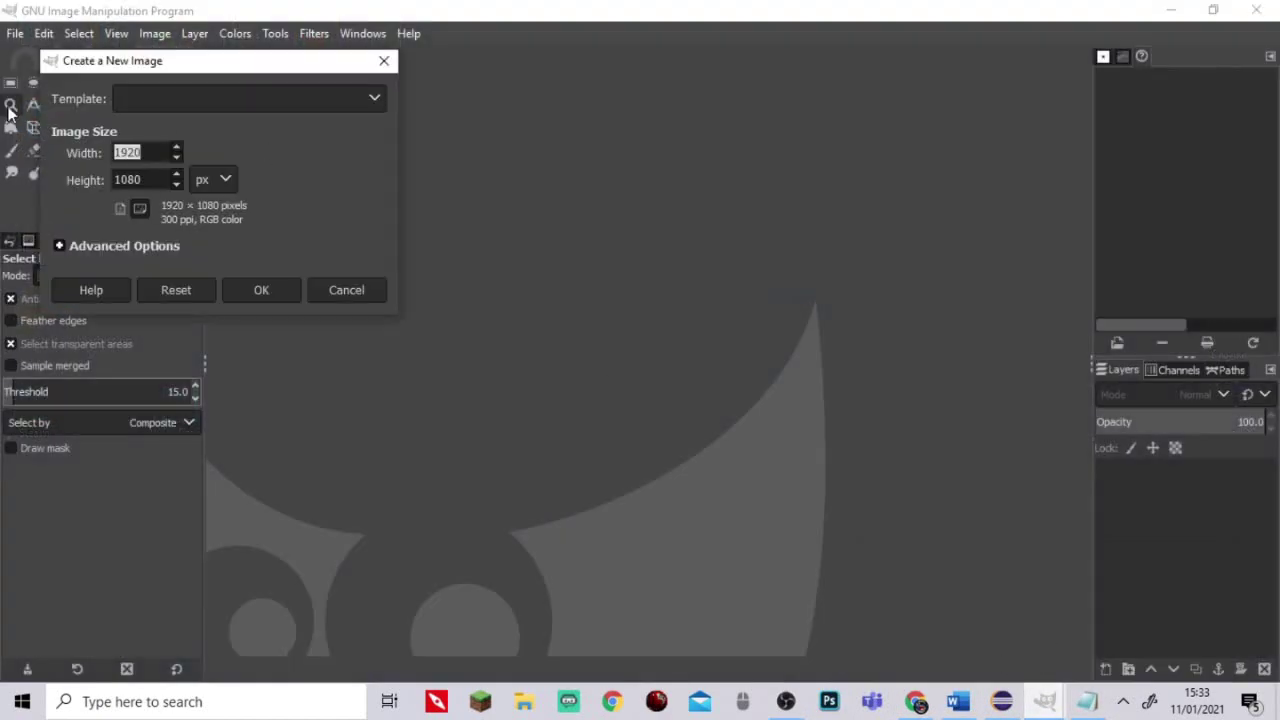
text(480)
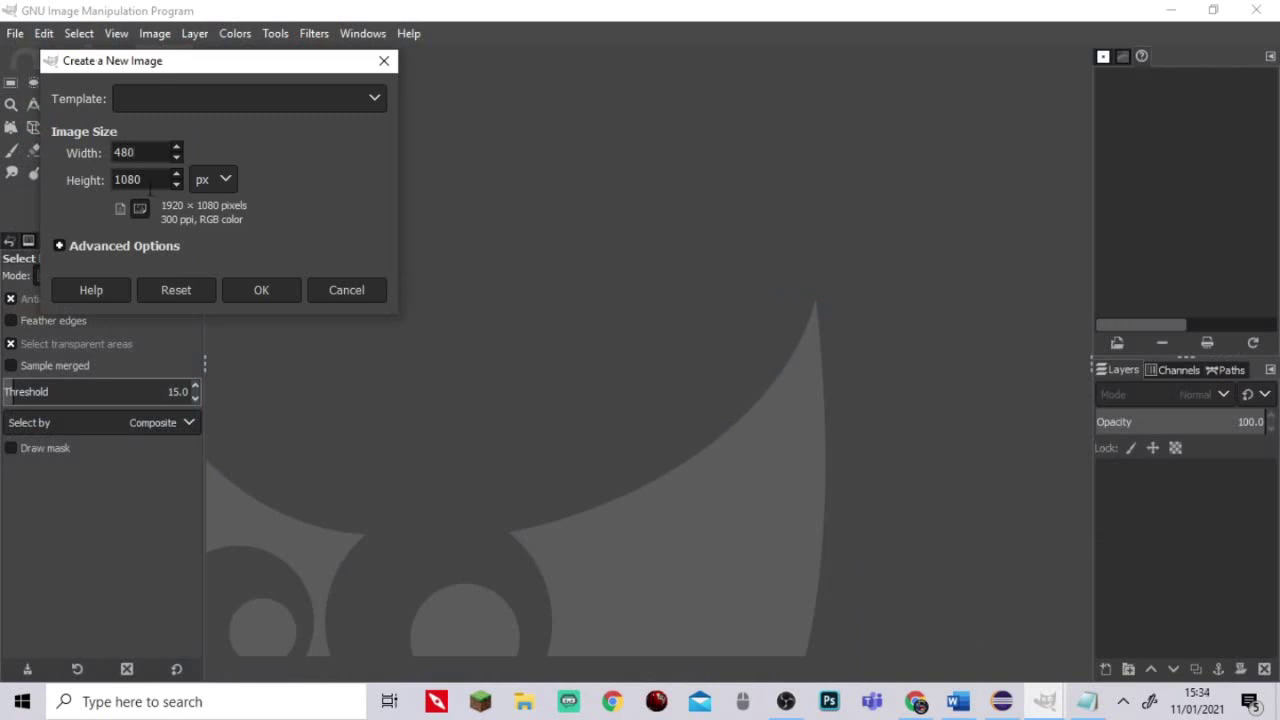
click(148, 183)
drag(147, 183, 72, 184)
text(360)
click(277, 289)
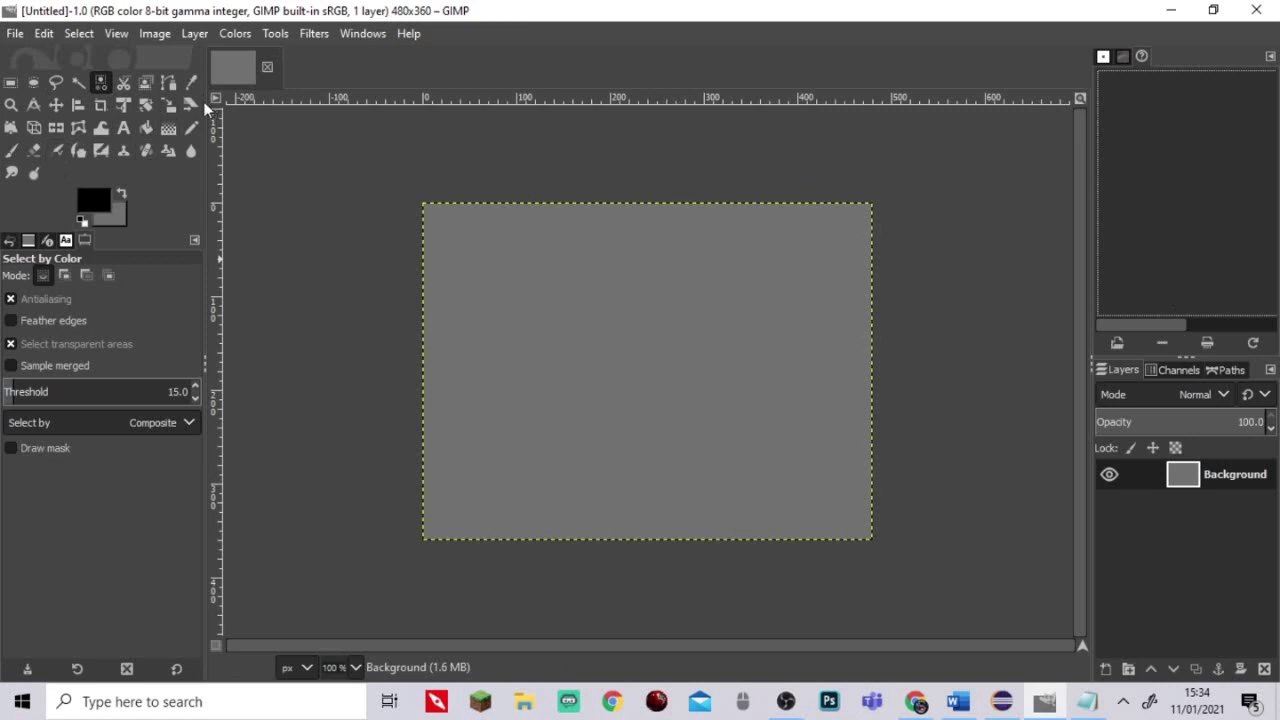
Draw a rectangle selection near the top-left corner and set its size to 50 × 50 px.
mouse_move(205, 104)
mouse_down()
mouse_move(330, 95)
mouse_move(255, 97)
mouse_move(138, 140)
mouse_move(208, 123)
mouse_up()
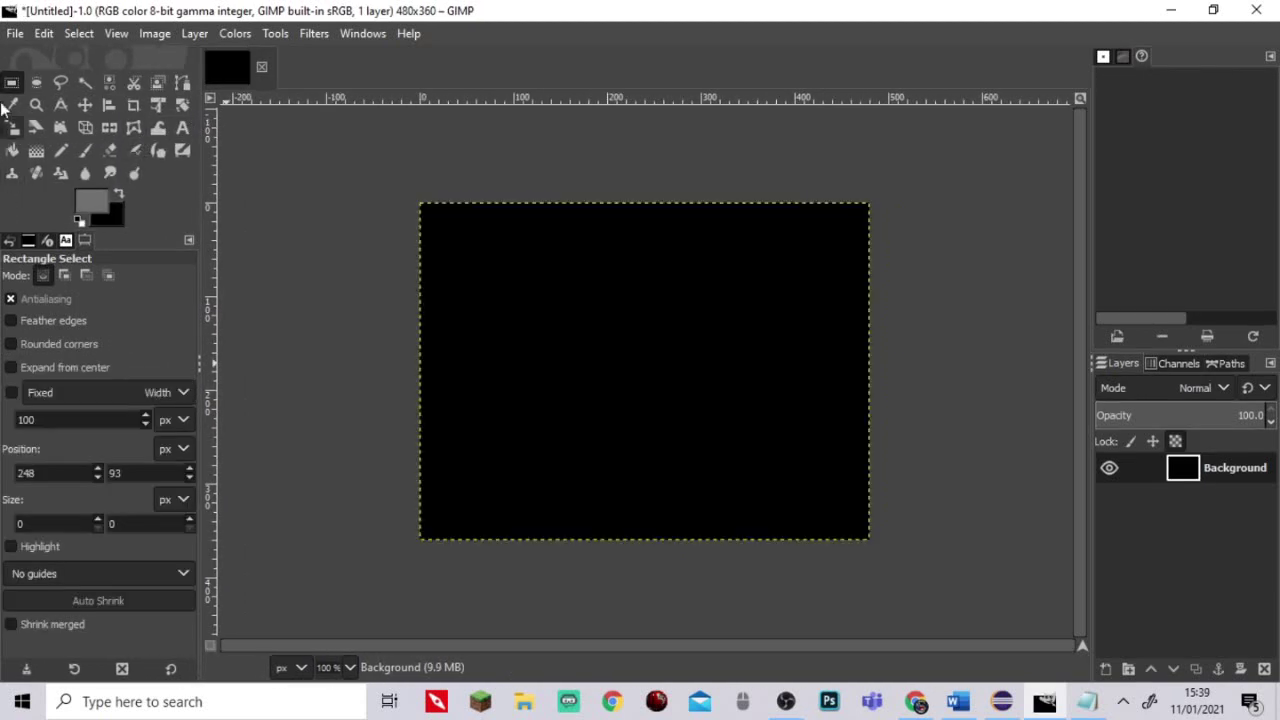
drag(447, 226, 510, 289)
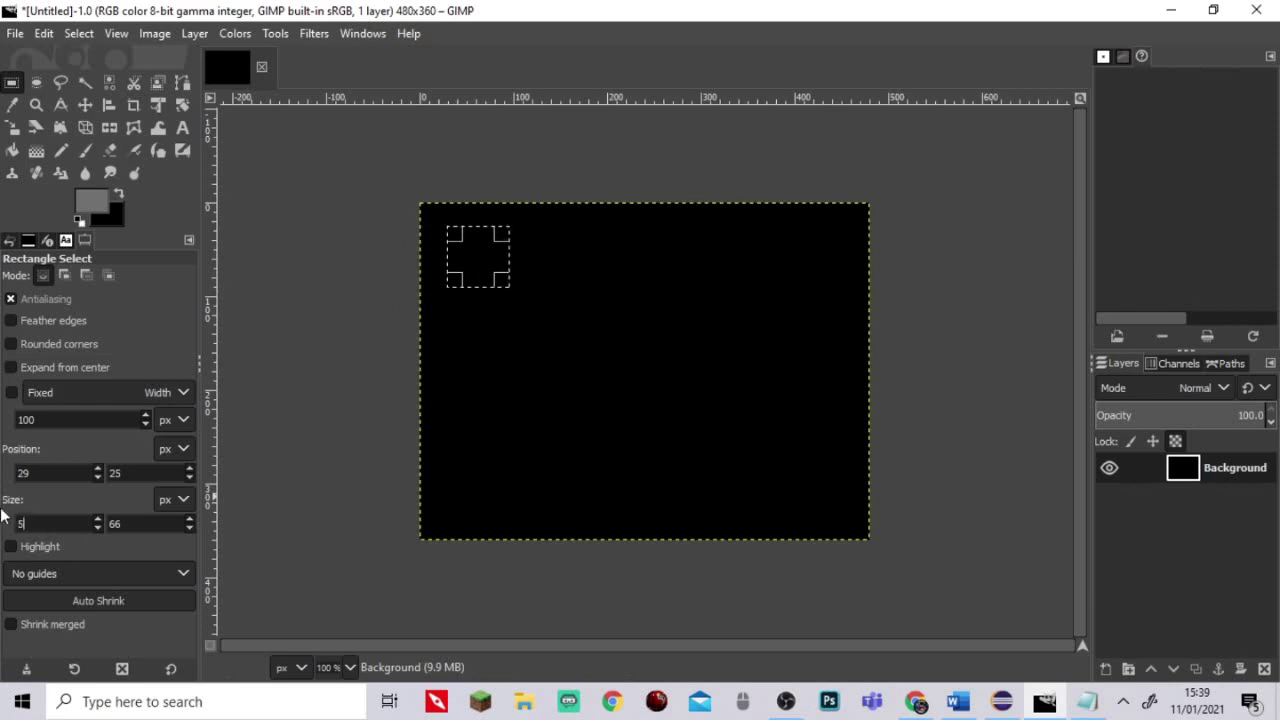
text(5)
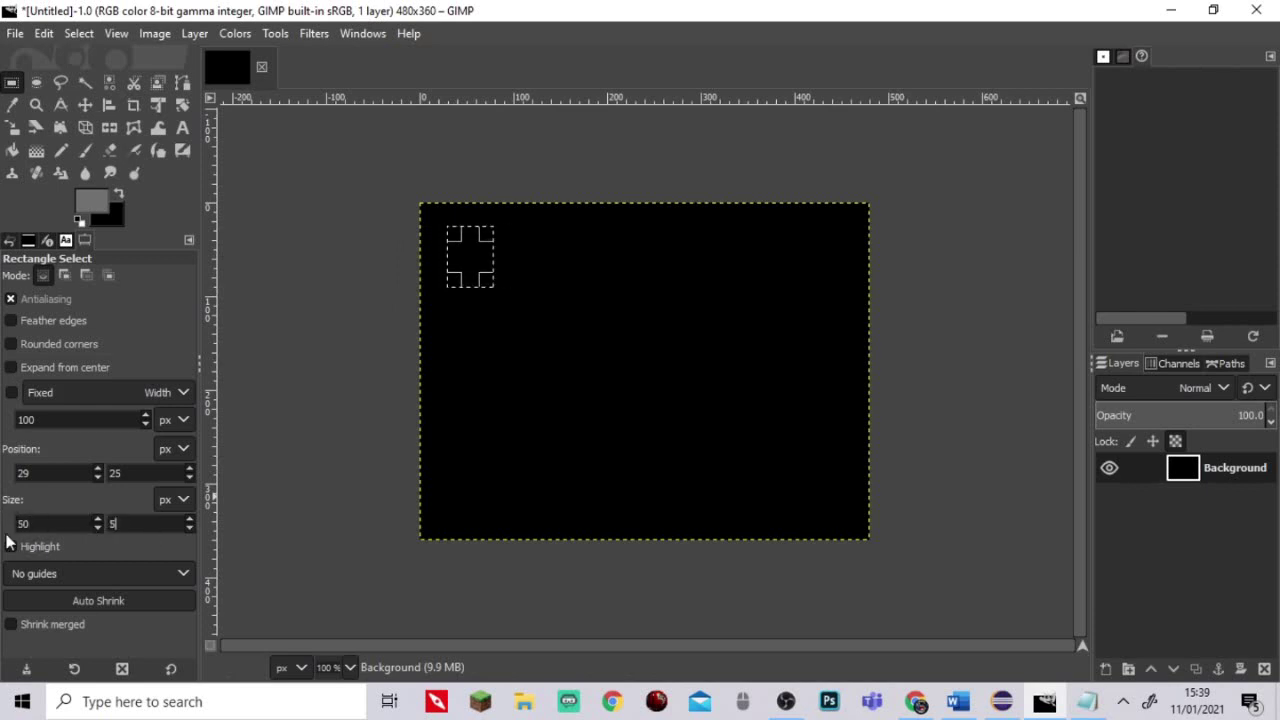
text(0)
click(189, 240)
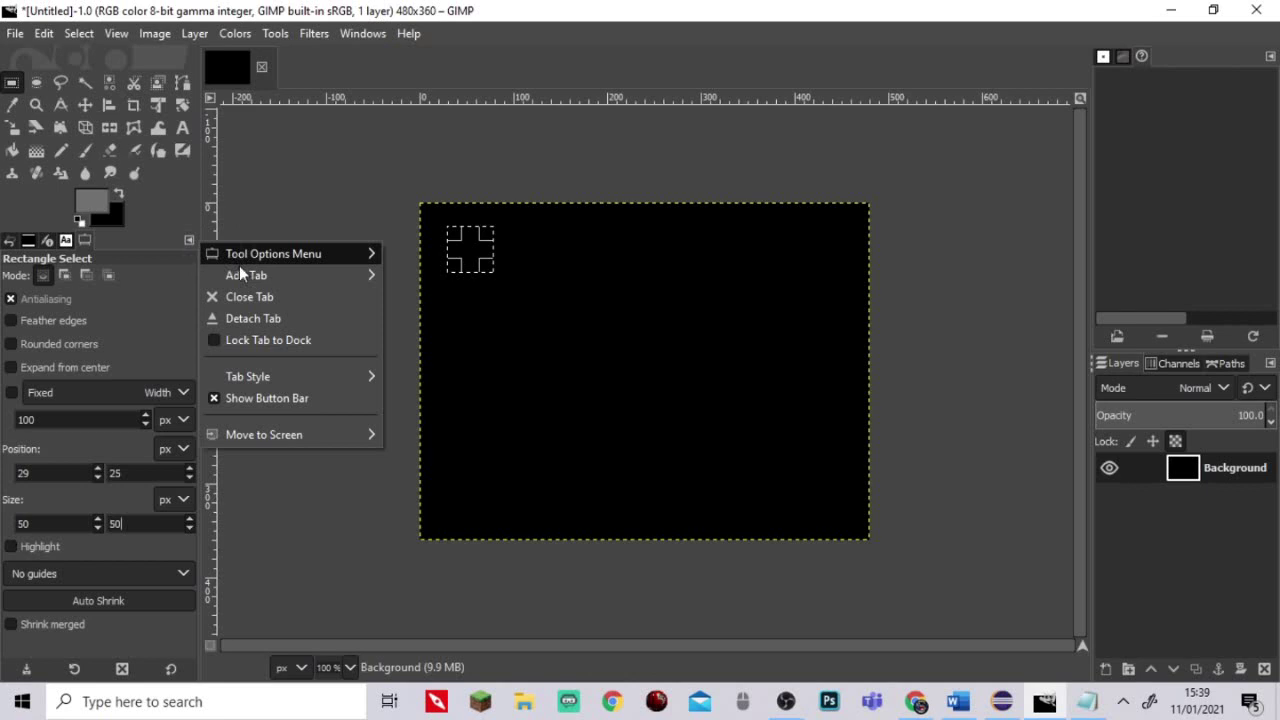
Resize the selection to 430 × 204 at position 25, 25 and bucket-fill it grey.
click(106, 250)
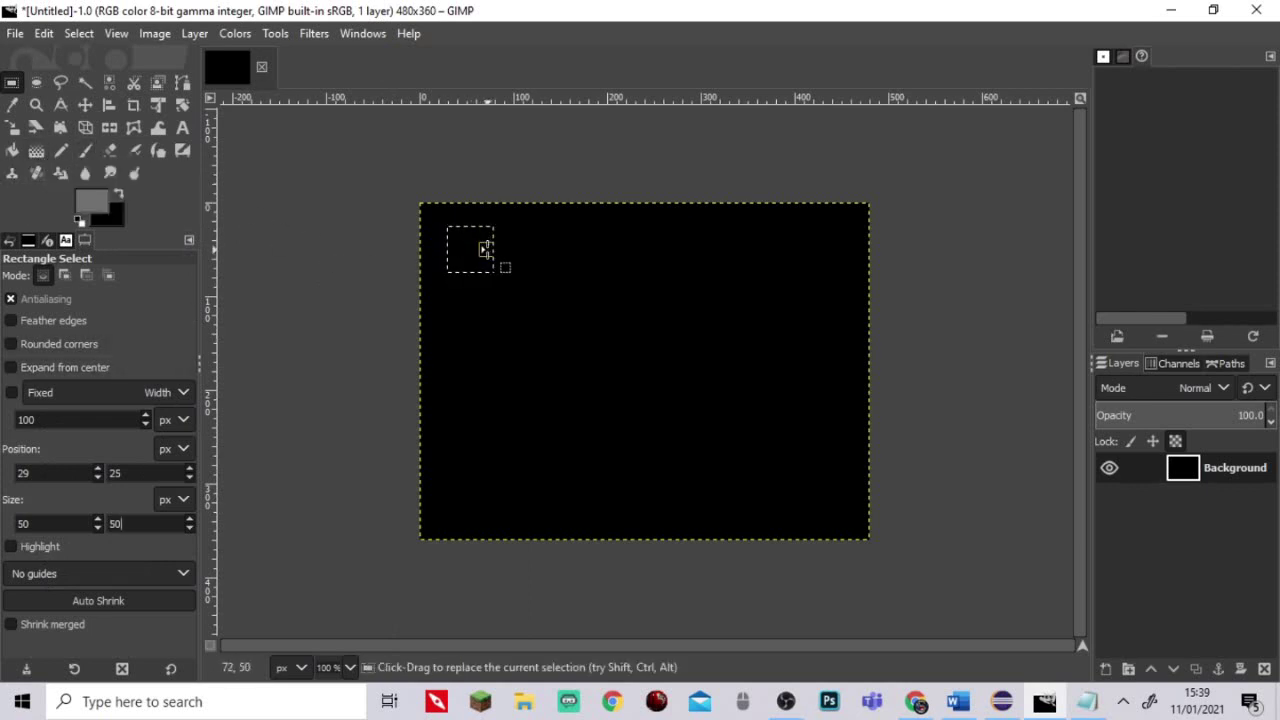
drag(485, 249, 834, 271)
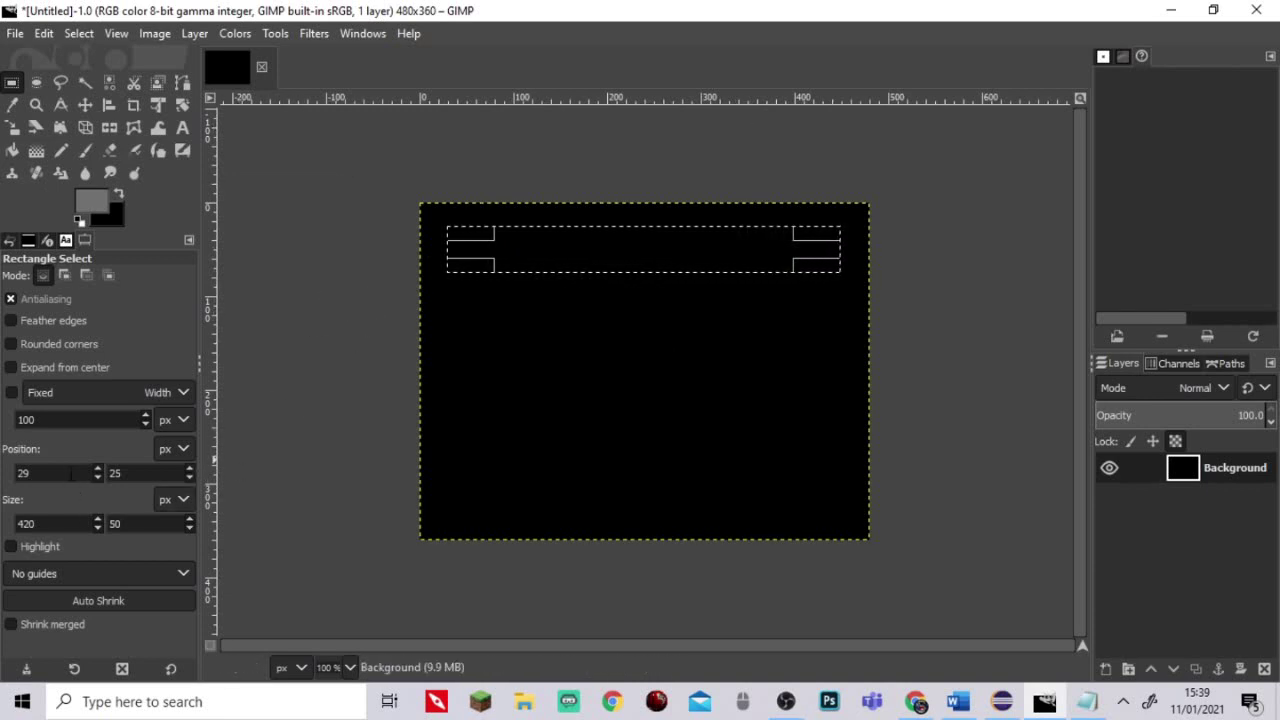
text(25)
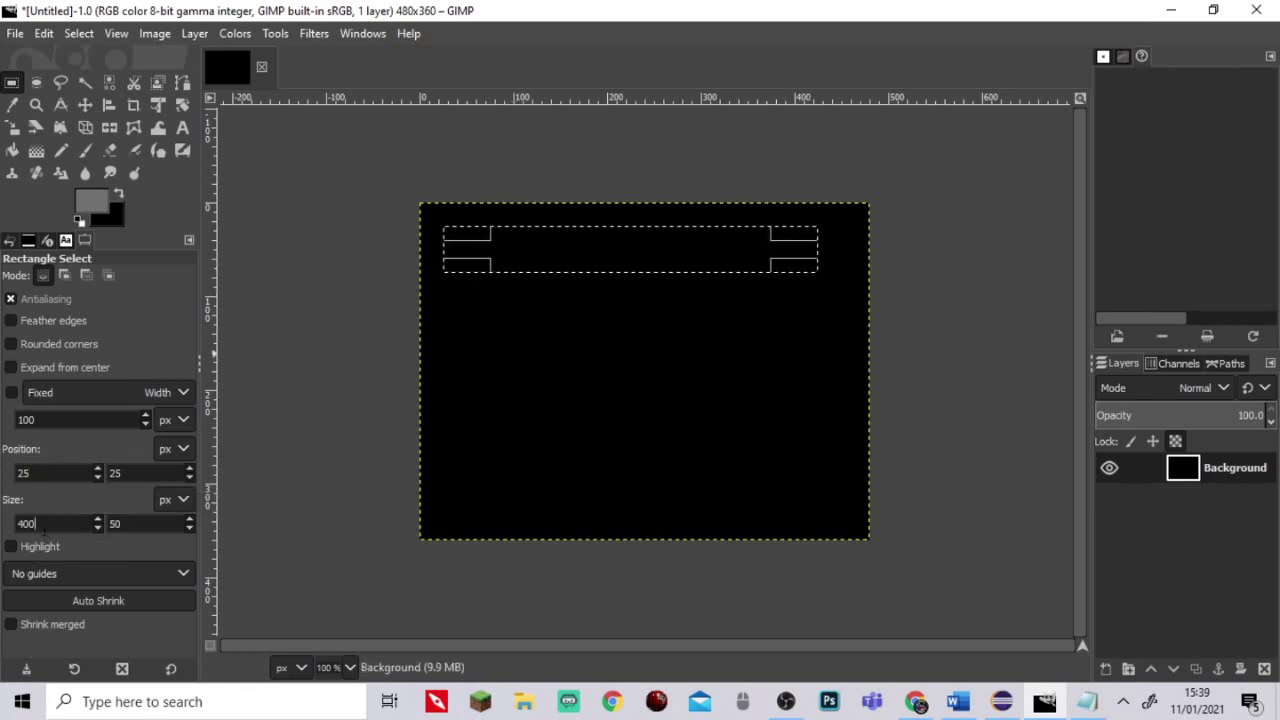
text(50)
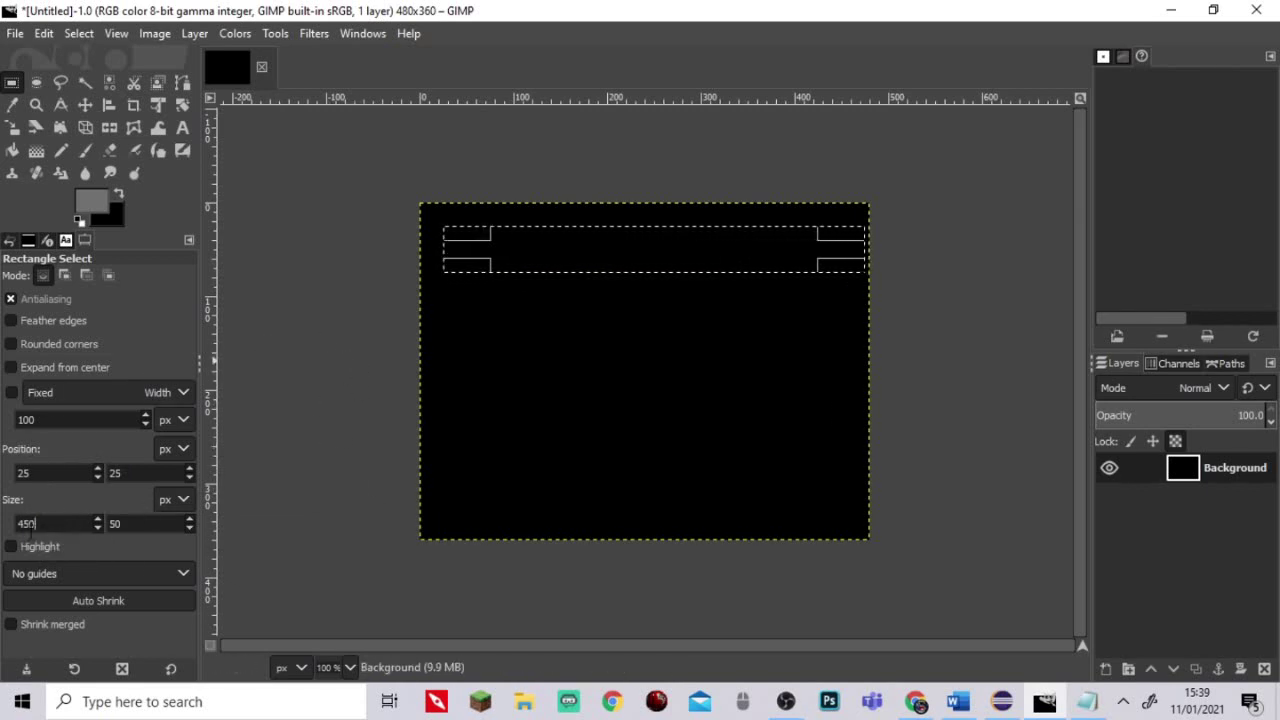
key(Return)
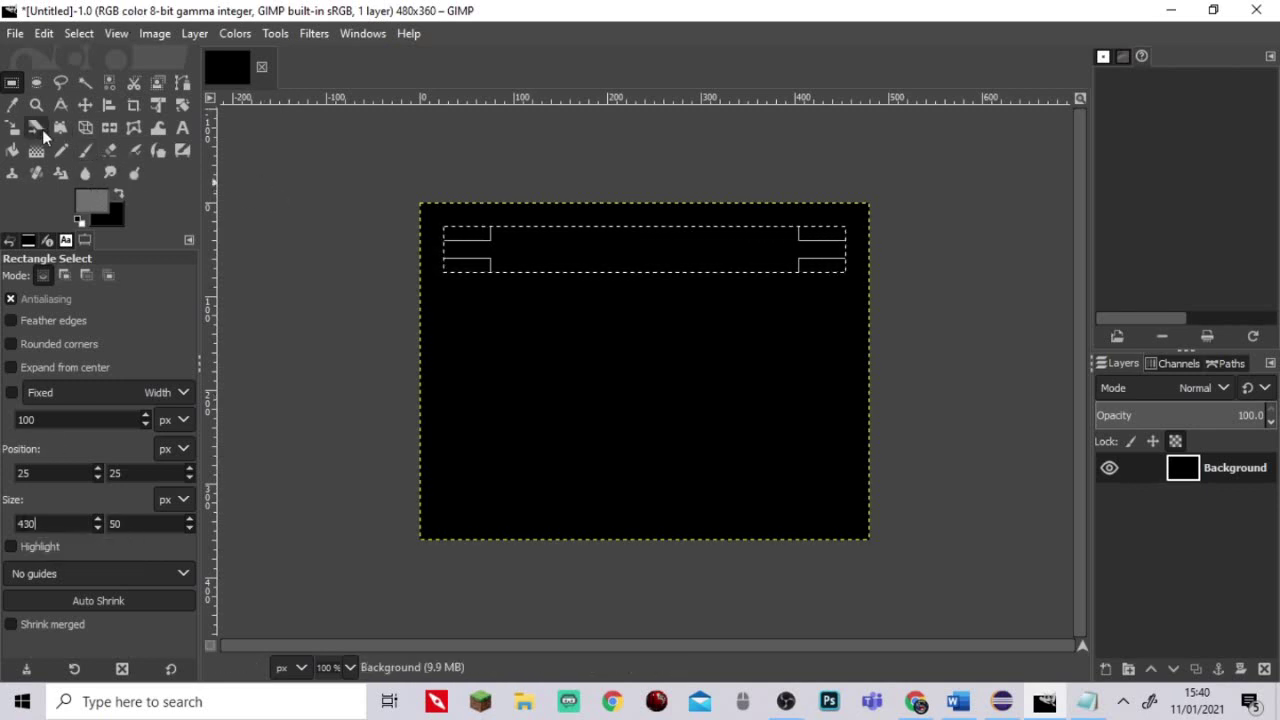
drag(541, 267, 541, 412)
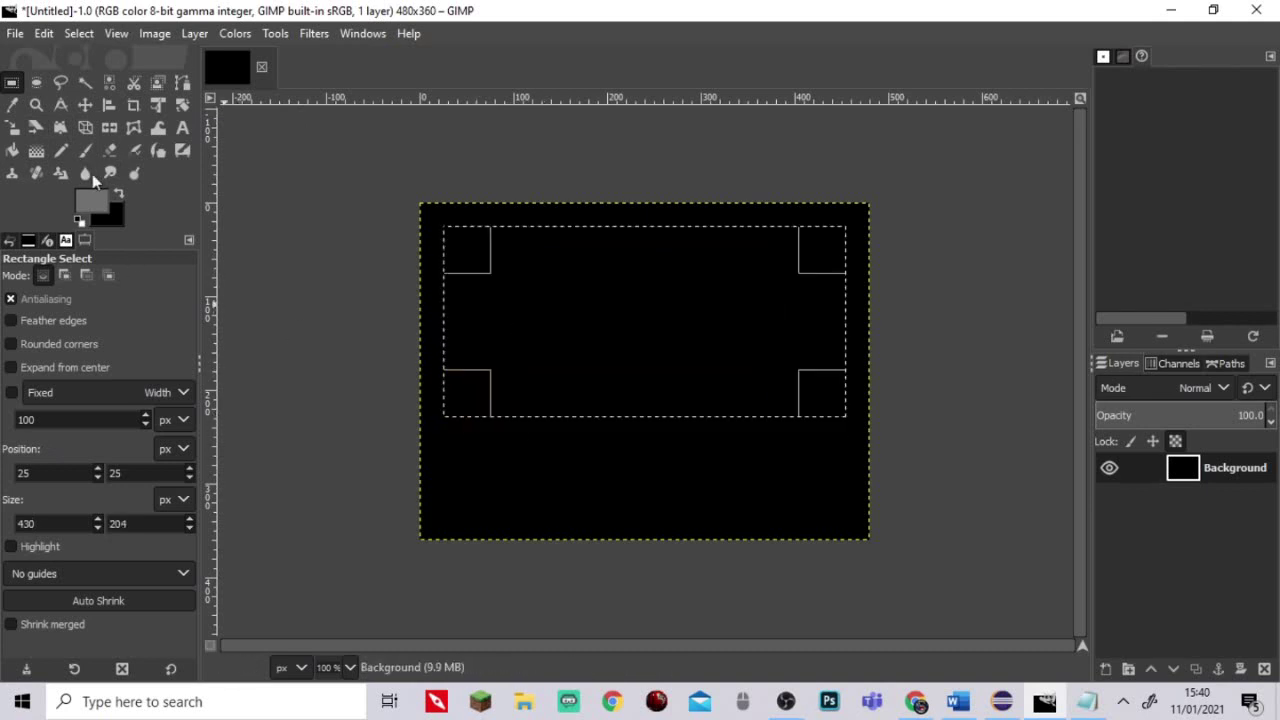
click(13, 150)
click(573, 285)
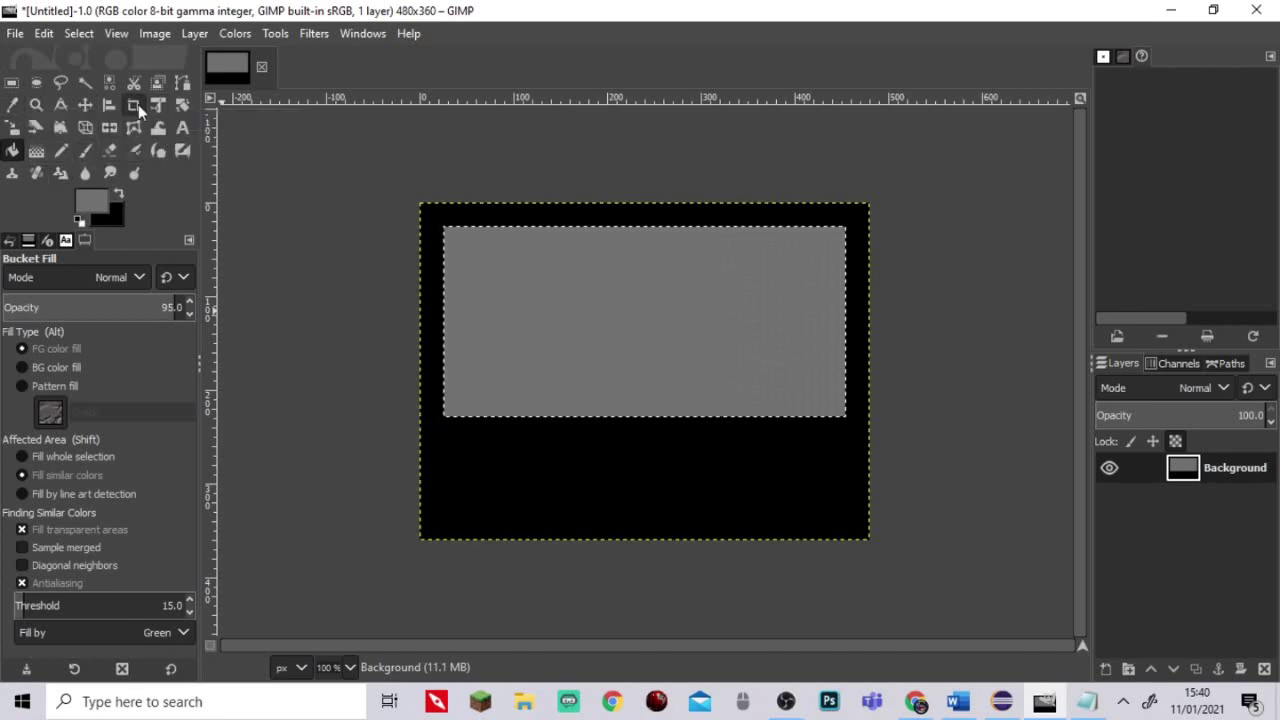
Pick the Rectangle Select tool again, keeping the 430×204 selection in place.
click(12, 84)
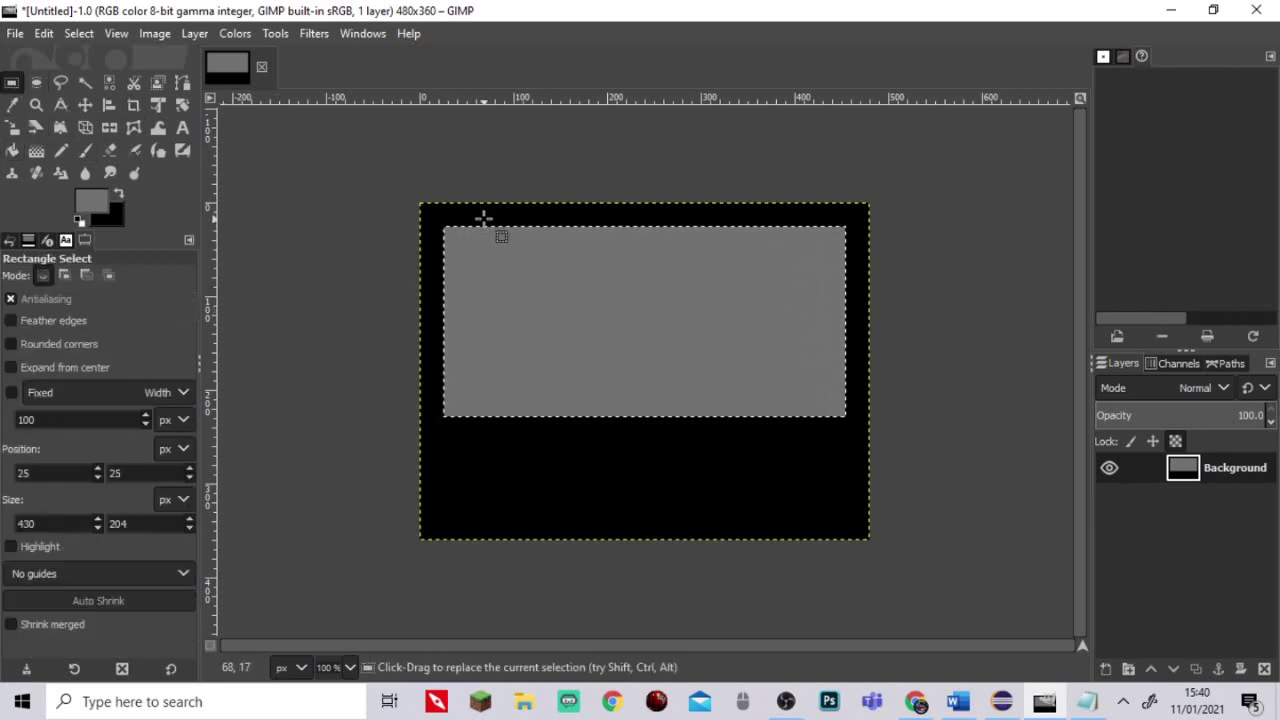
Select a tall 20 px wide strip at x=90 and erase it to black.
drag(503, 221, 516, 430)
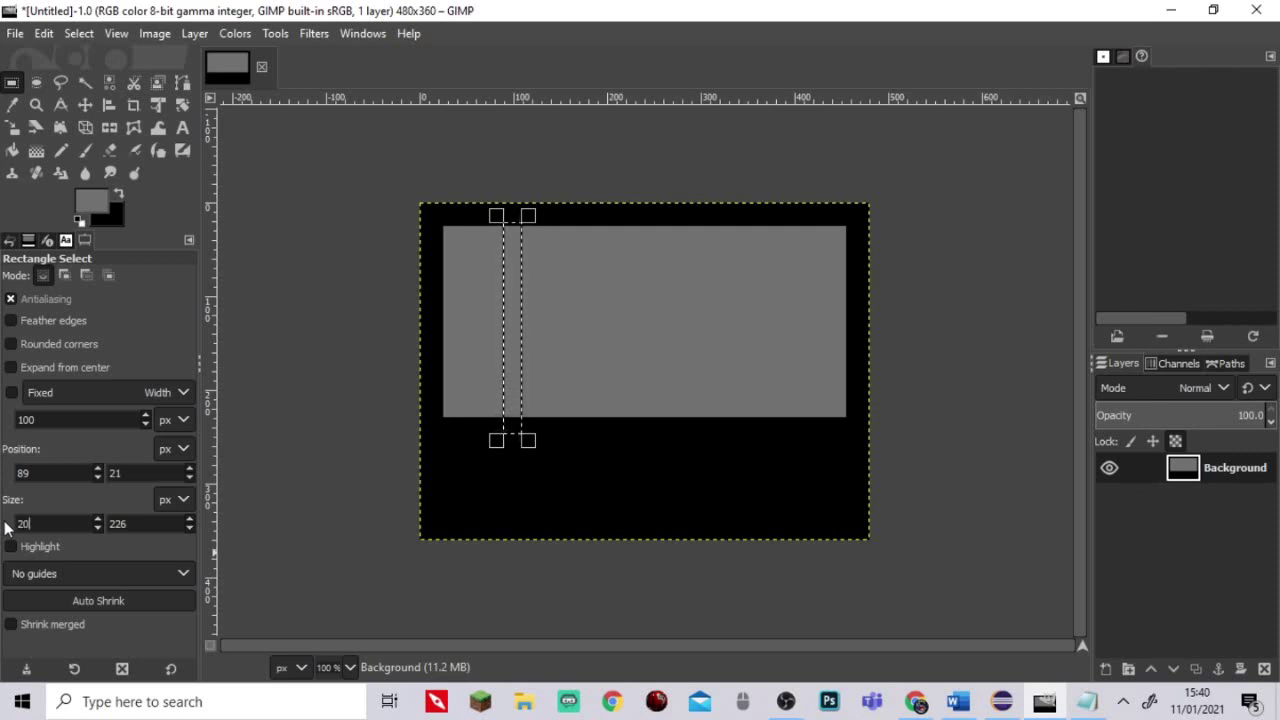
double_click(57, 479)
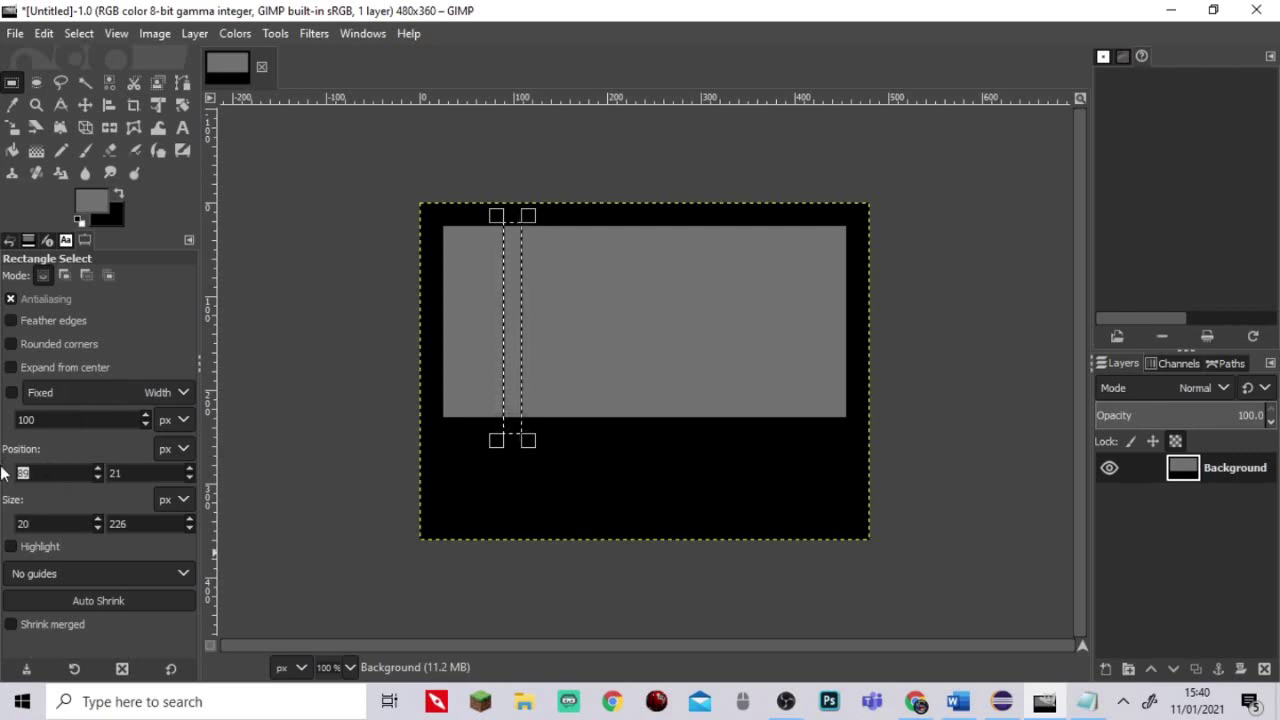
text(90)
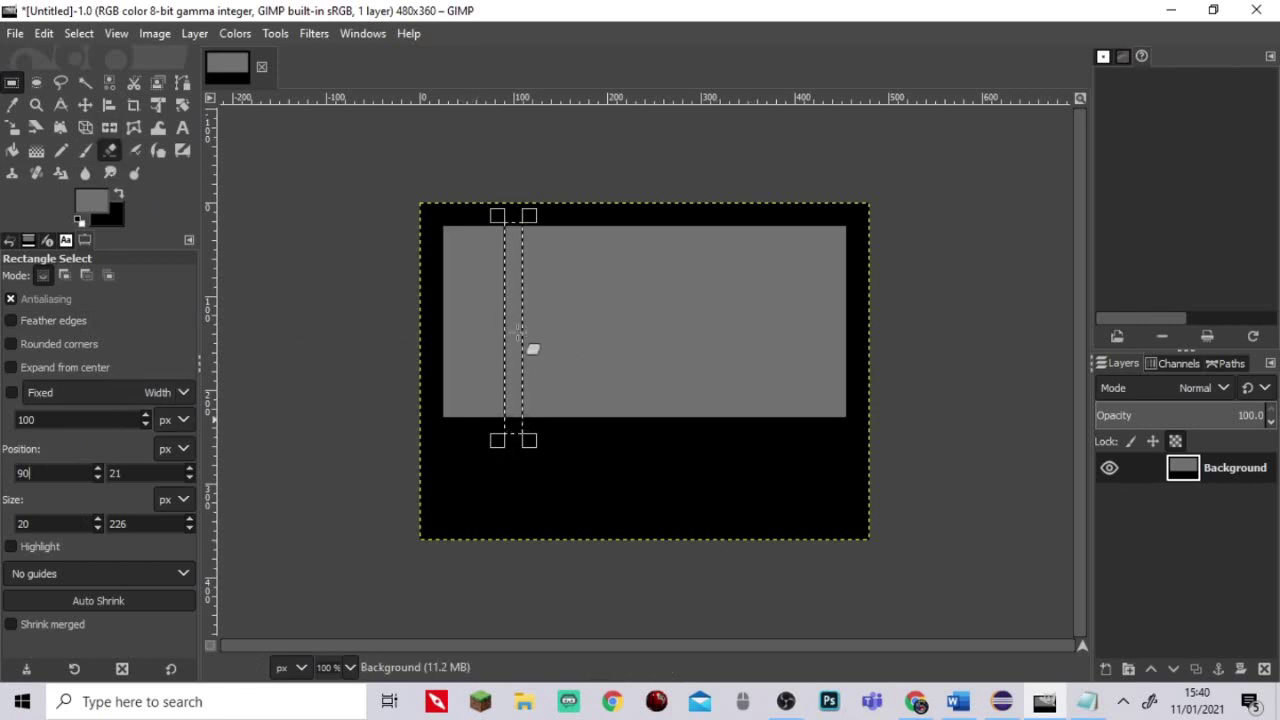
mouse_move(511, 329)
mouse_down()
mouse_move(515, 262)
mouse_move(516, 438)
mouse_move(530, 347)
mouse_move(496, 409)
mouse_move(489, 234)
mouse_up()
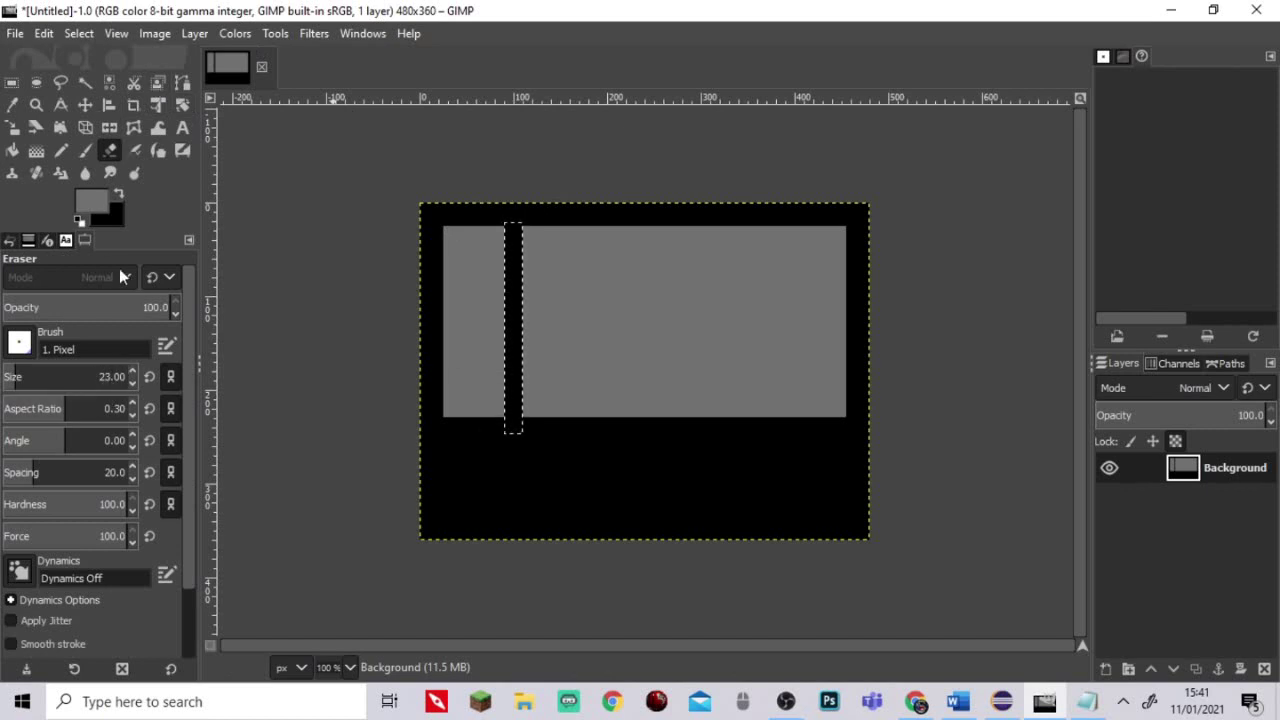
Undo an accidental layer shift made with the Move tool.
click(12, 82)
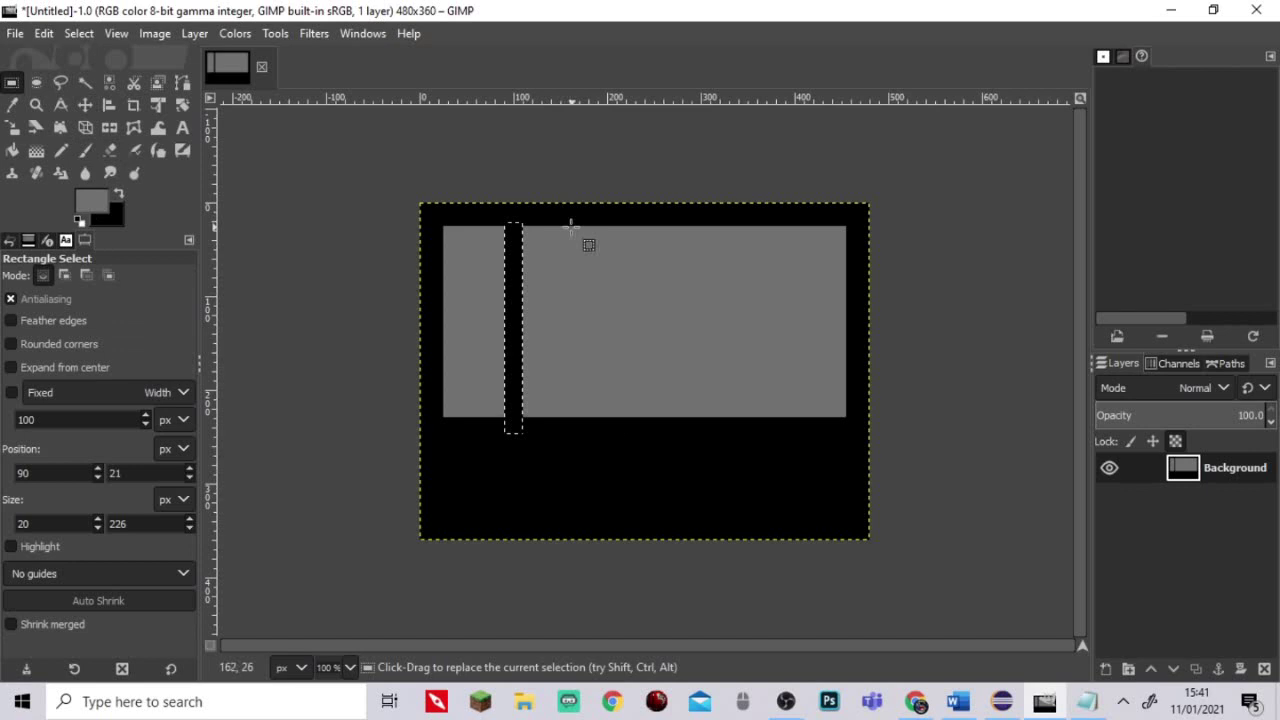
click(84, 104)
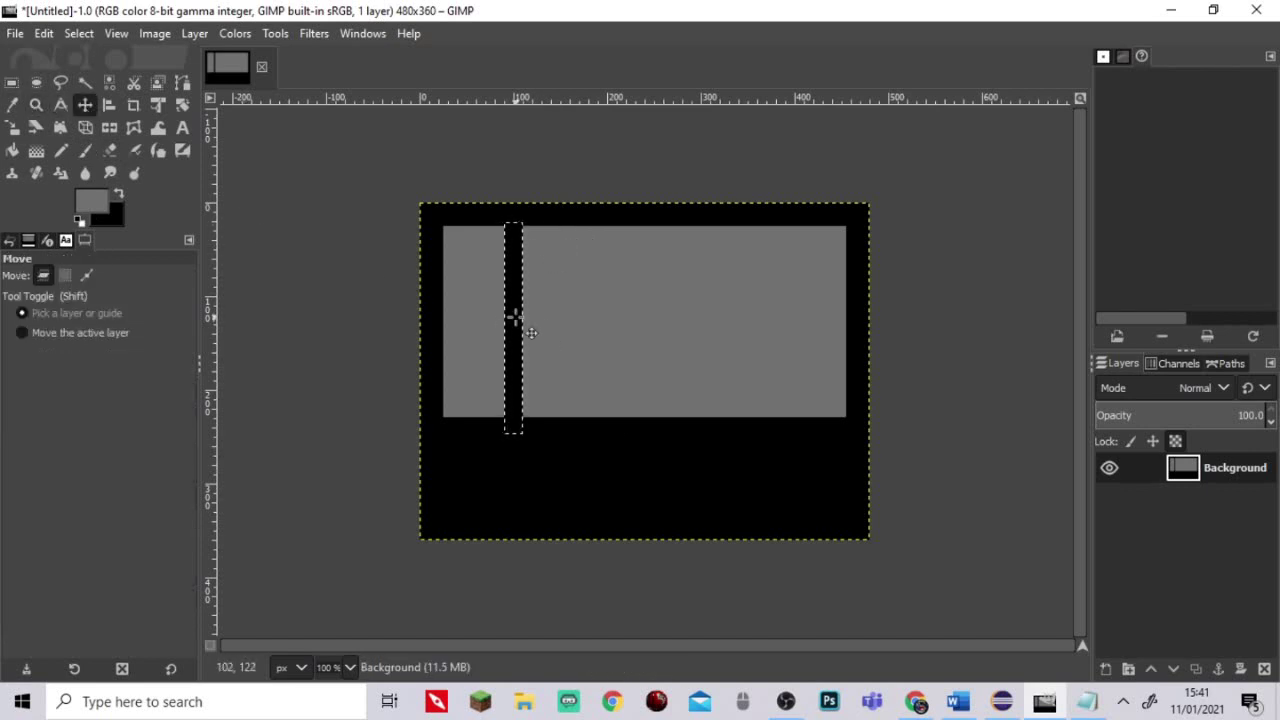
drag(531, 332, 540, 323)
key(ctrl+z)
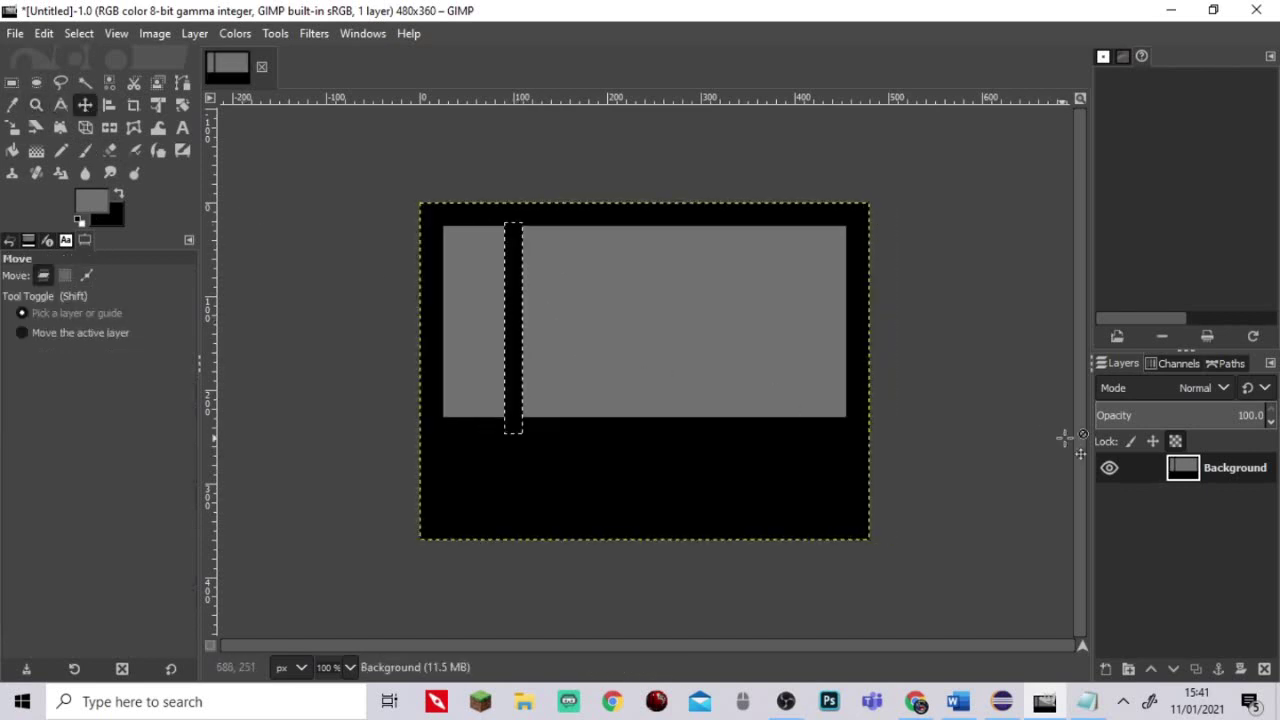
Select a 20 px wide strip at x=180 and erase it to black.
click(12, 81)
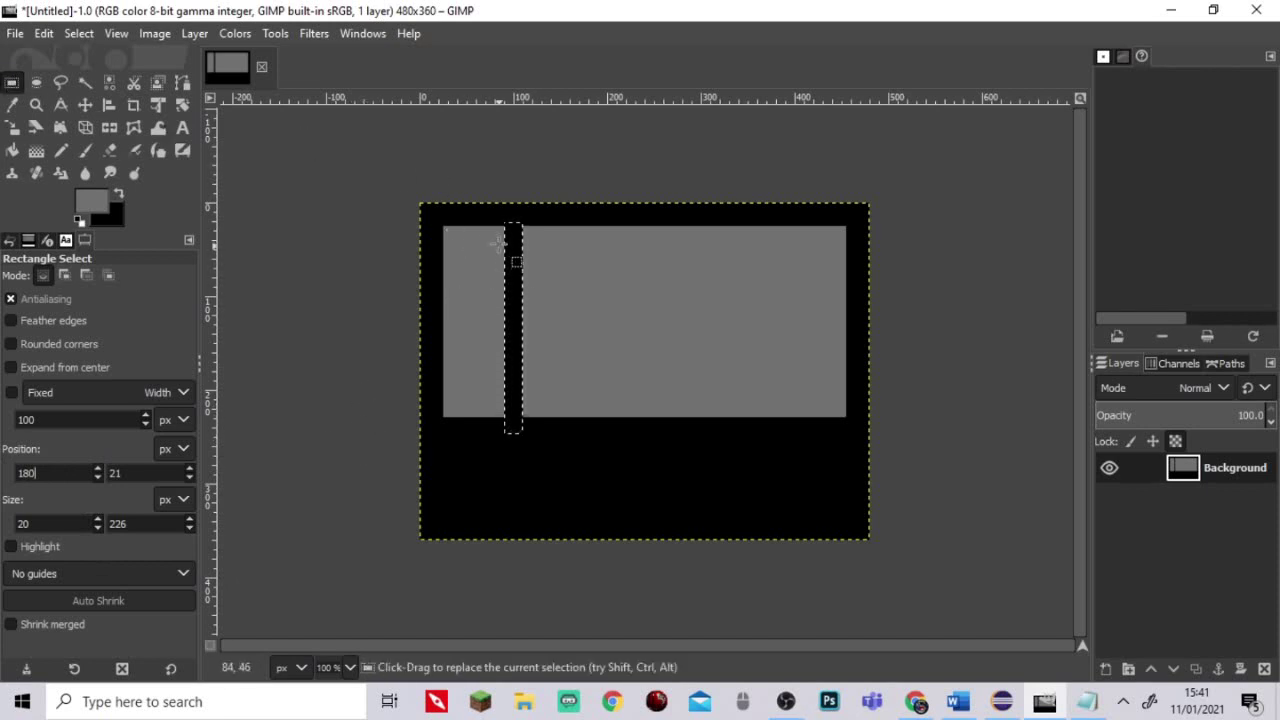
drag(504, 224, 522, 432)
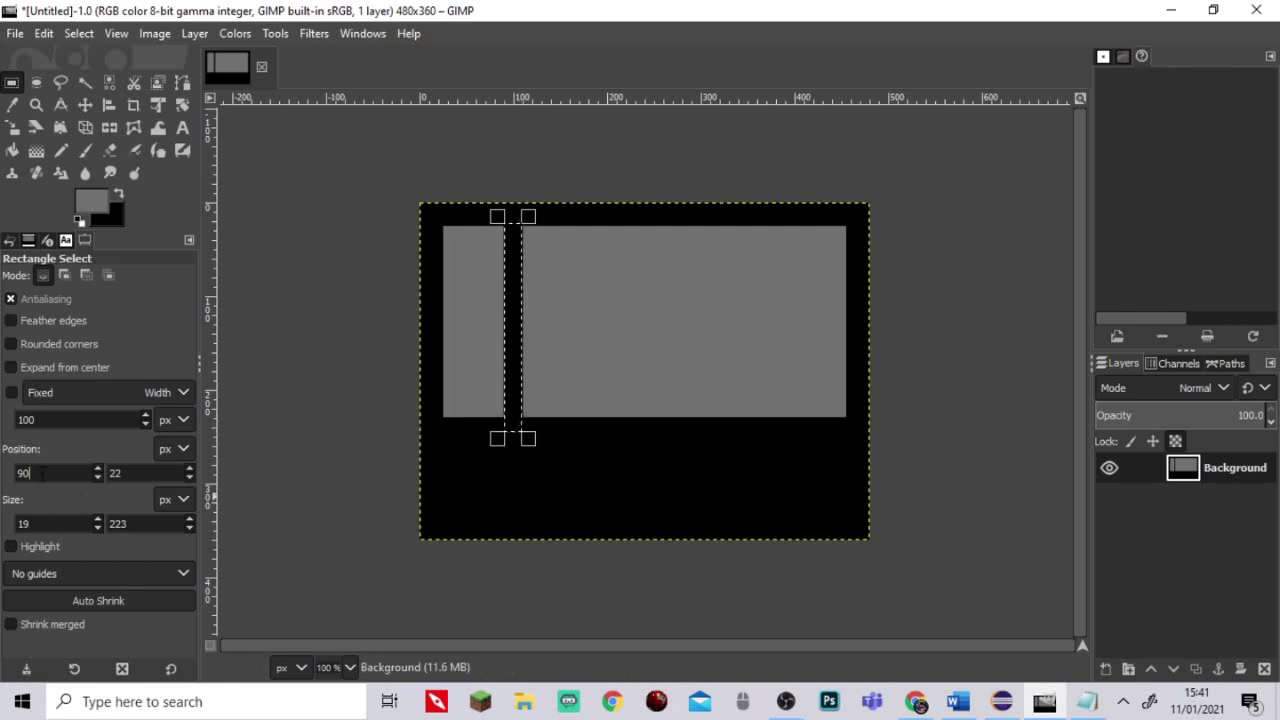
text(180)
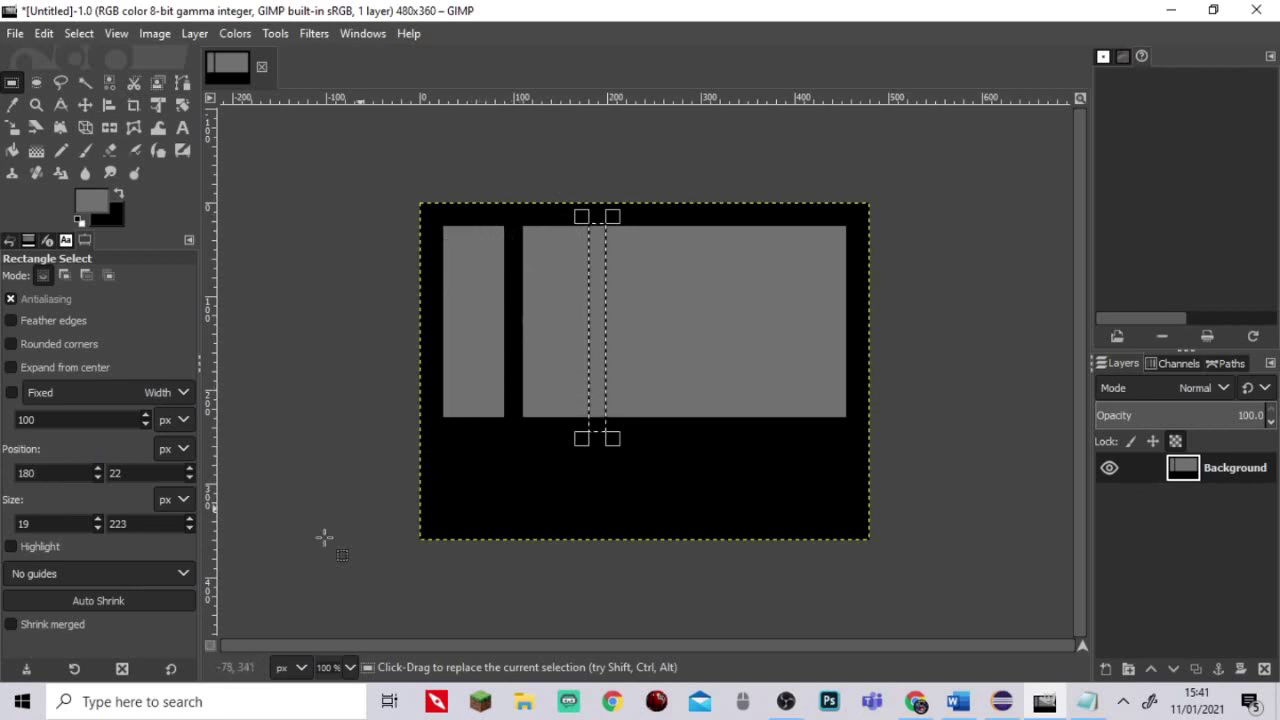
double_click(62, 522)
text(20)
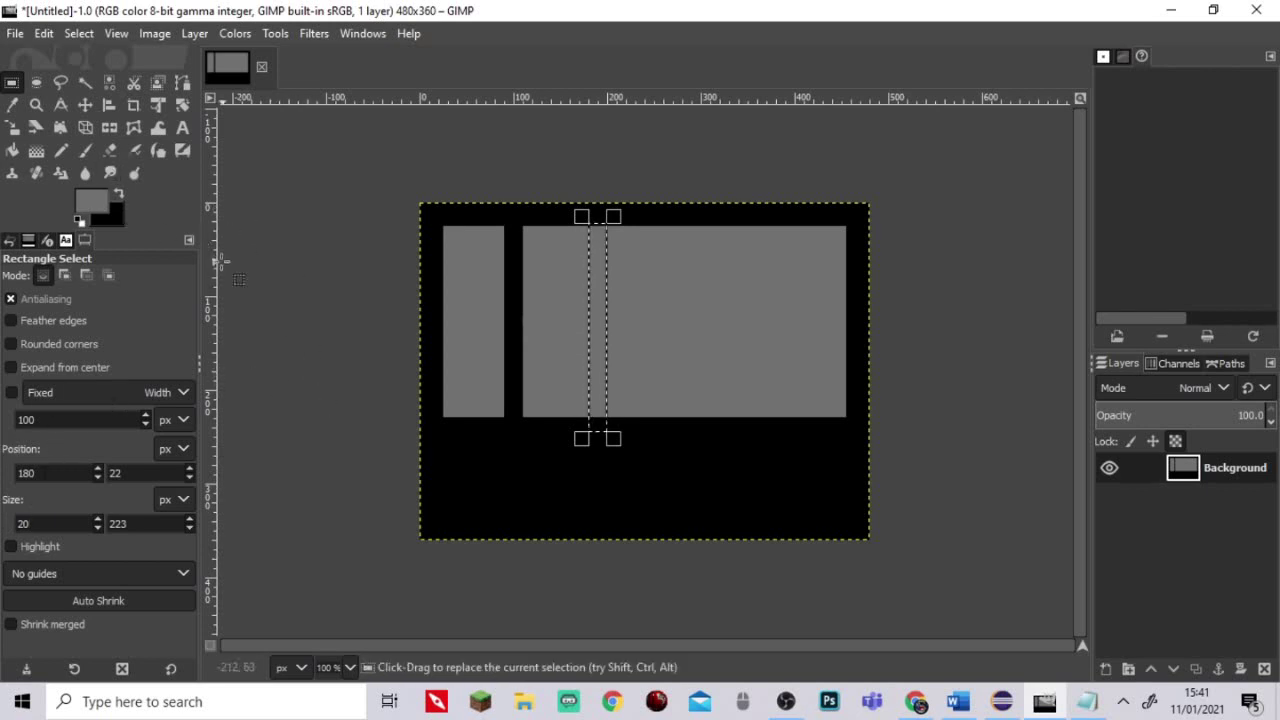
click(110, 150)
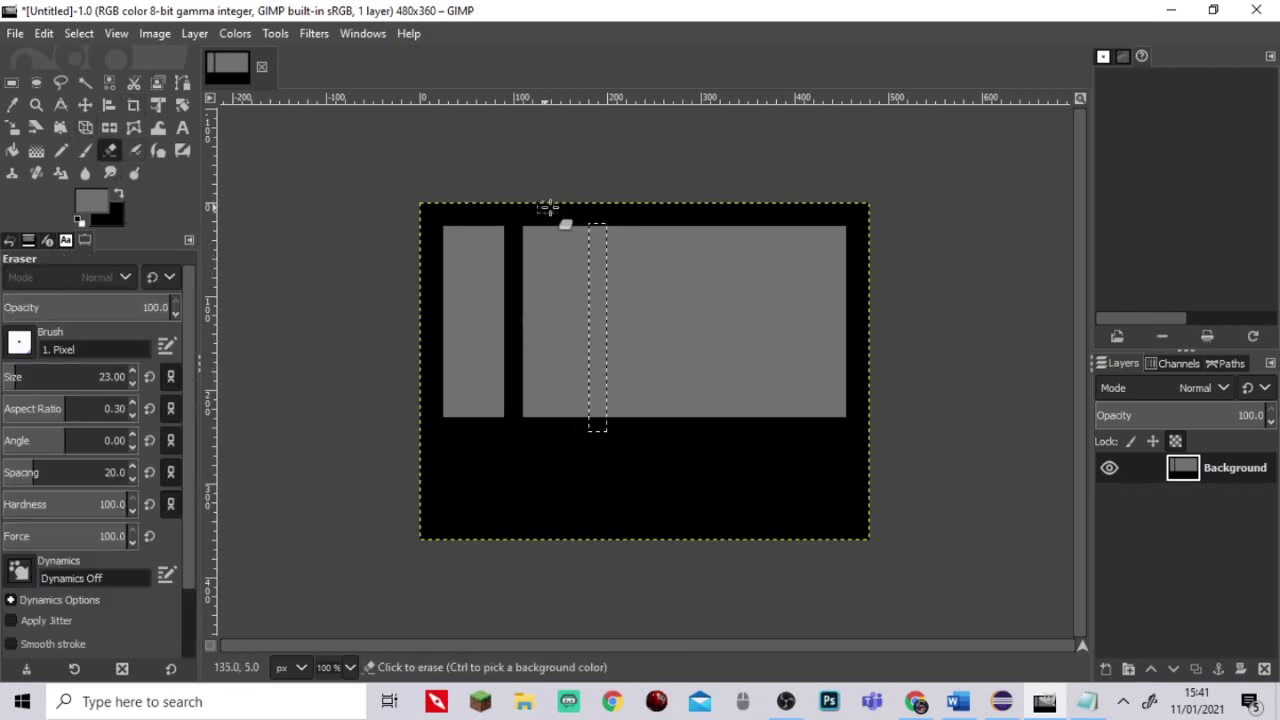
mouse_move(551, 209)
mouse_down()
mouse_move(597, 226)
mouse_move(575, 254)
mouse_move(613, 263)
mouse_move(562, 293)
mouse_move(636, 240)
mouse_move(552, 284)
mouse_move(581, 302)
mouse_move(601, 360)
mouse_move(597, 477)
mouse_up()
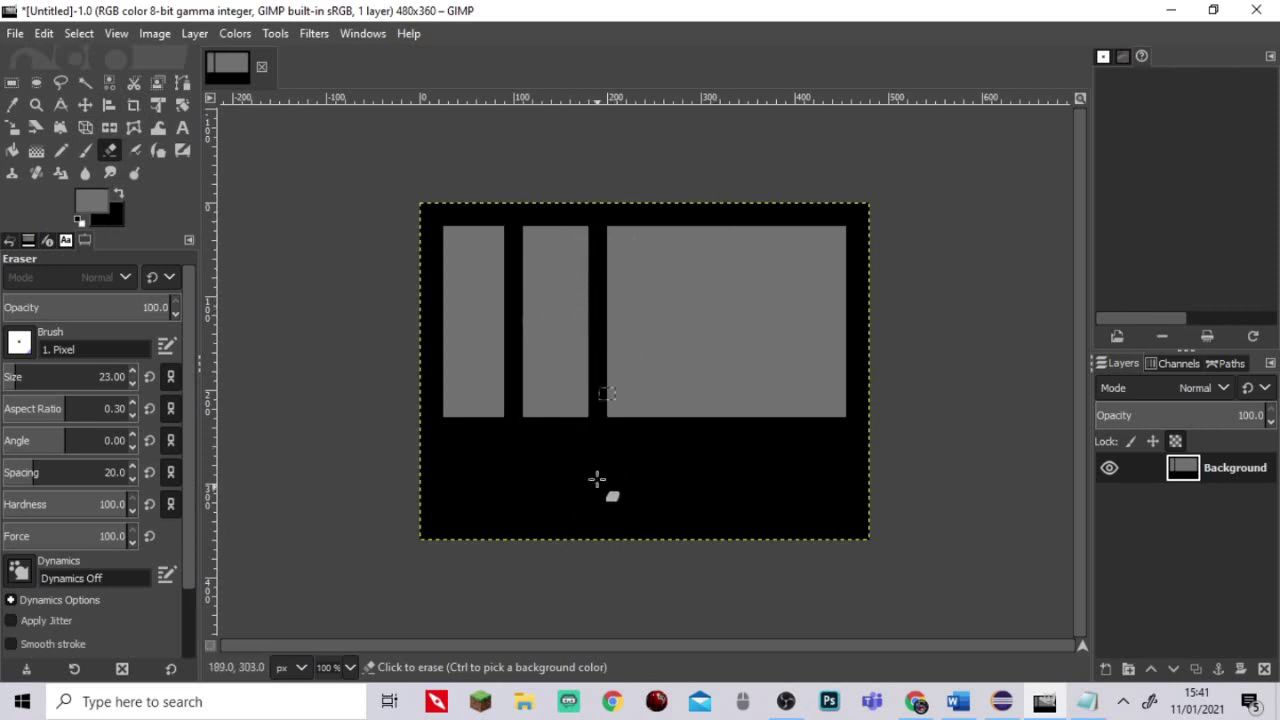
click(12, 82)
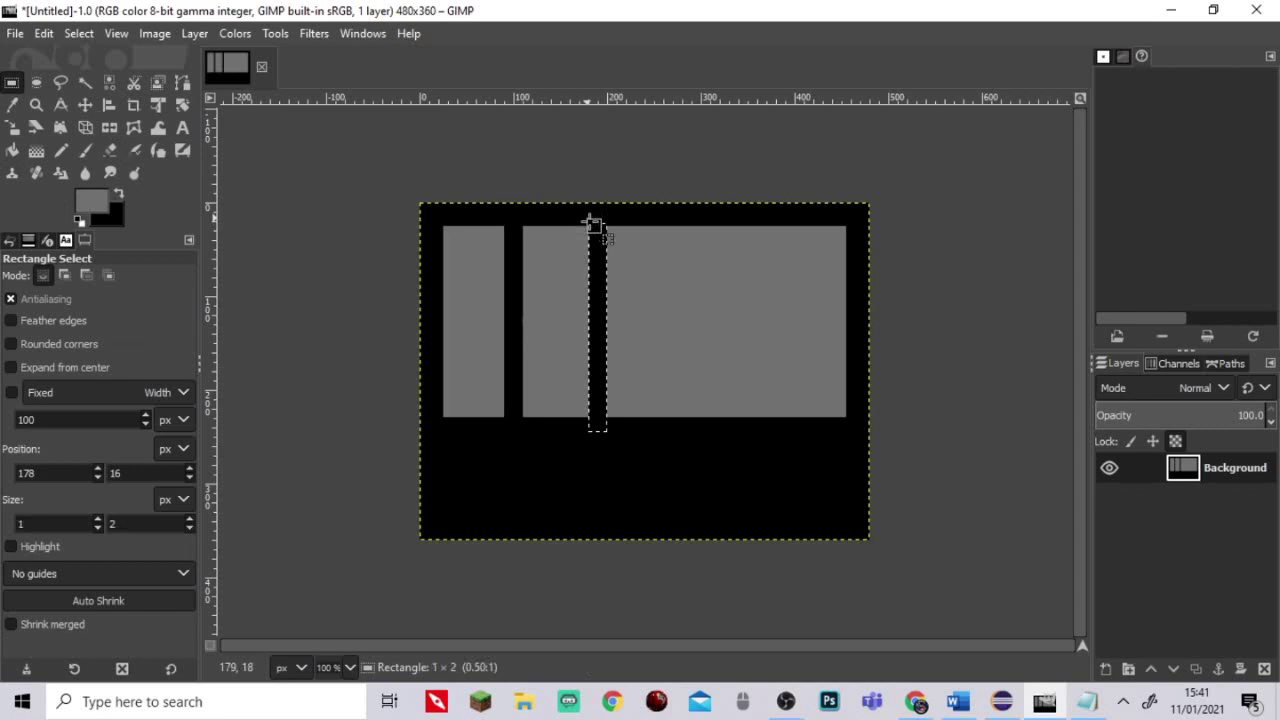
Select a tall strip at x=270 and erase it to black with the Eraser.
drag(591, 221, 604, 385)
drag(608, 463, 609, 466)
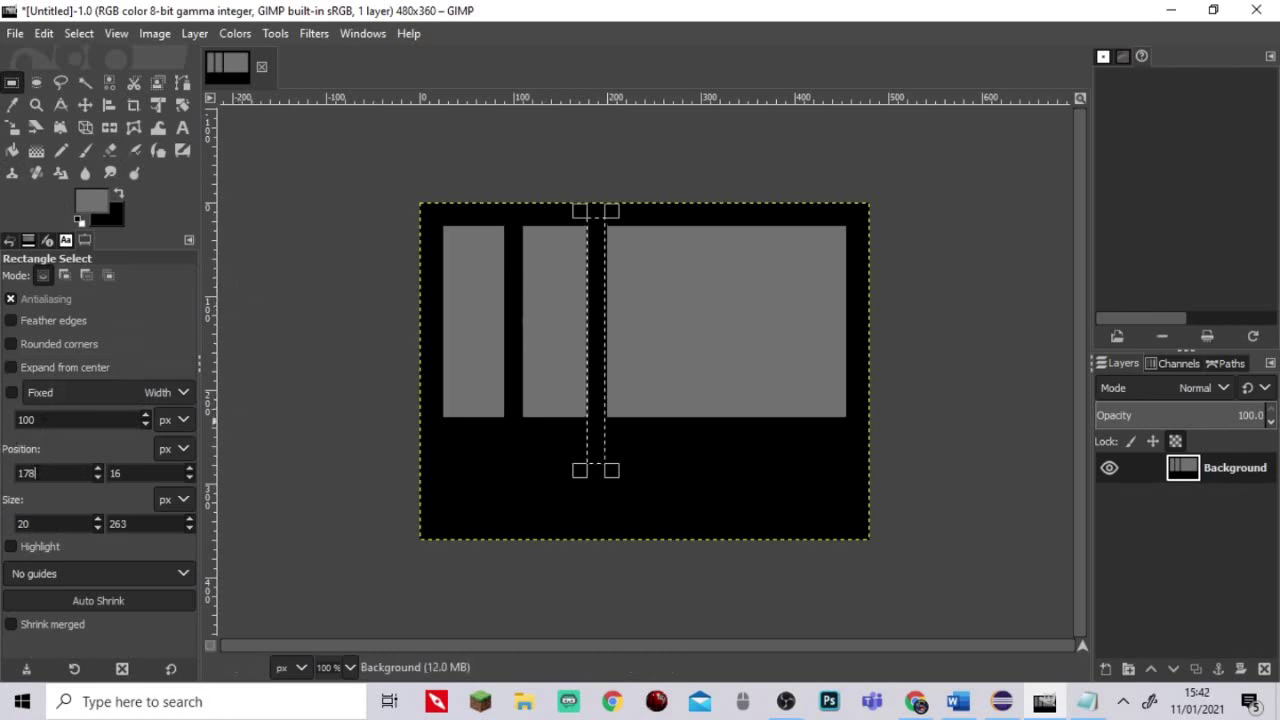
drag(75, 472, 18, 470)
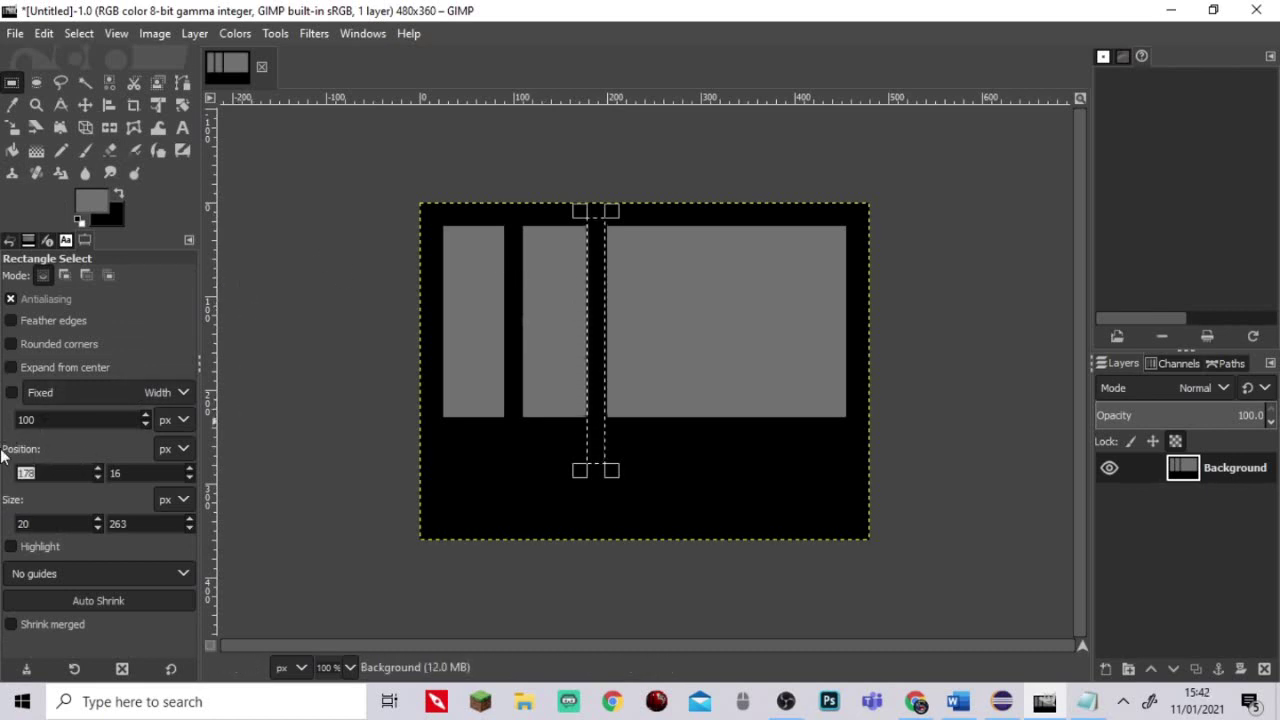
text(270)
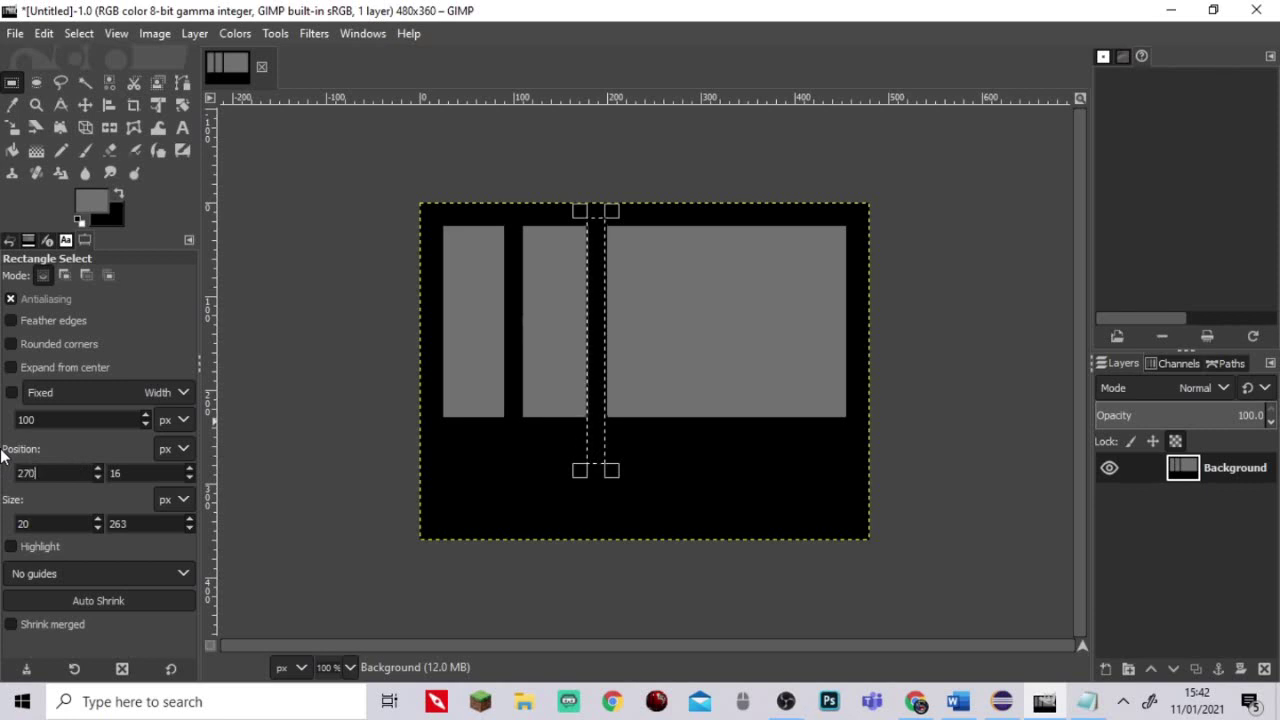
click(120, 134)
click(110, 150)
mouse_move(676, 202)
mouse_down()
mouse_move(650, 244)
mouse_move(692, 235)
mouse_move(751, 250)
mouse_up()
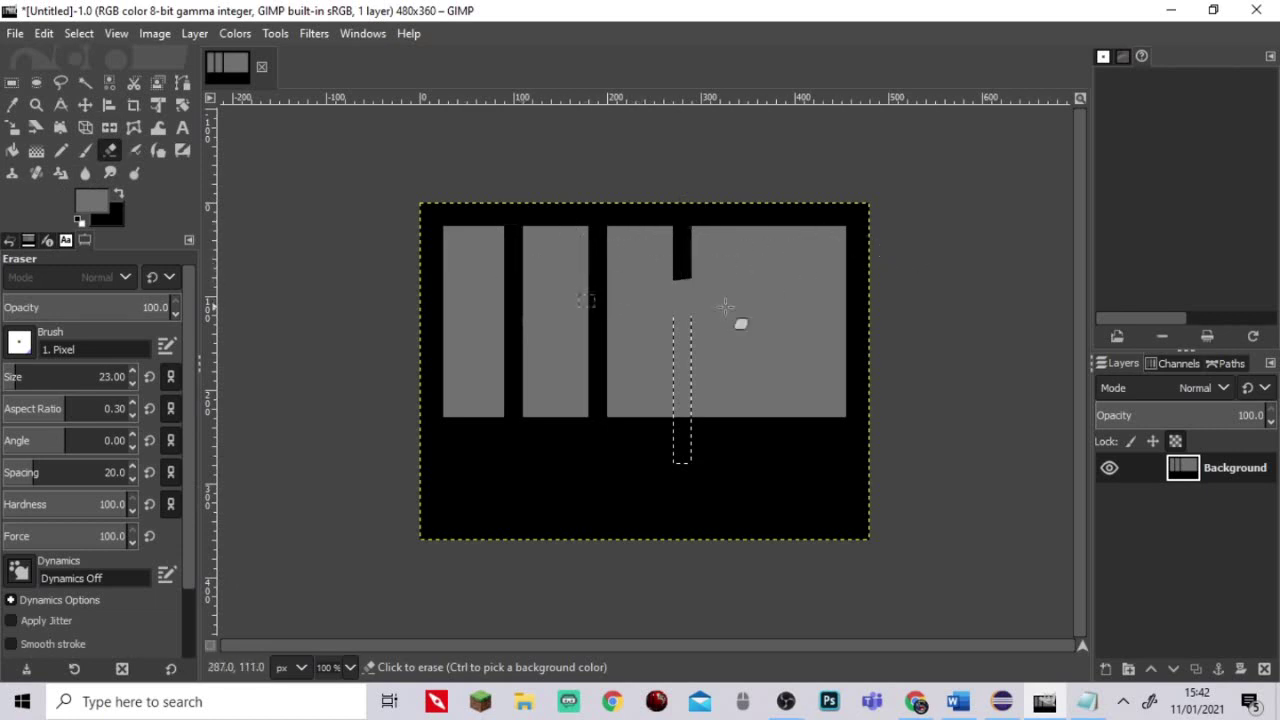
mouse_move(726, 306)
mouse_down()
mouse_move(836, 282)
mouse_move(717, 305)
mouse_move(786, 317)
mouse_move(668, 329)
mouse_move(672, 371)
mouse_move(733, 478)
mouse_move(680, 449)
mouse_up()
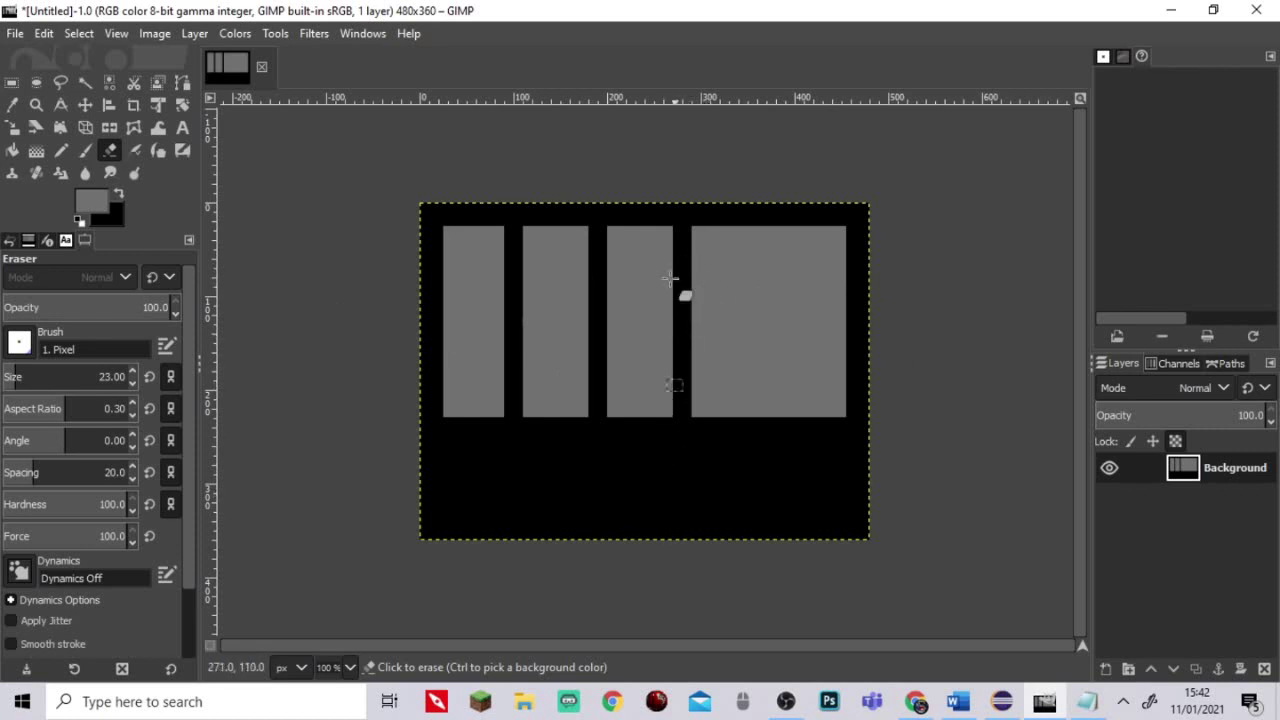
drag(670, 280, 651, 277)
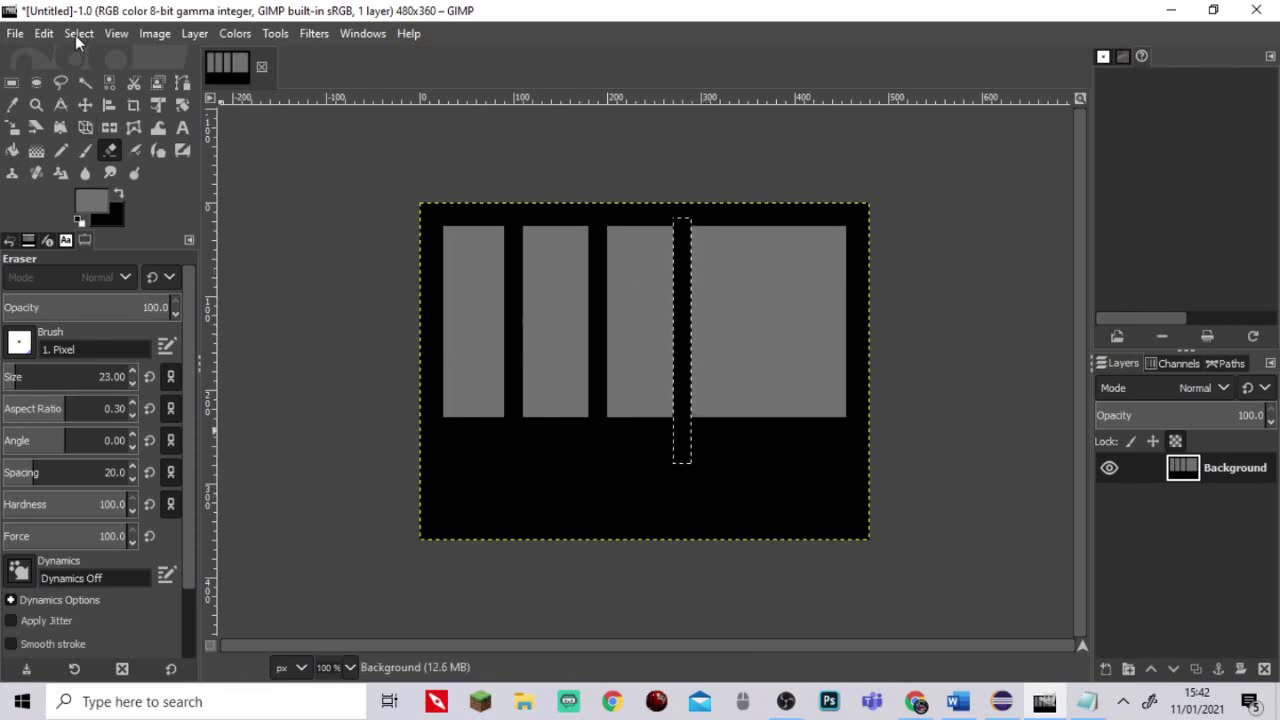
Place a 20 px wide selection strip at x=360 across the grey block.
click(11, 82)
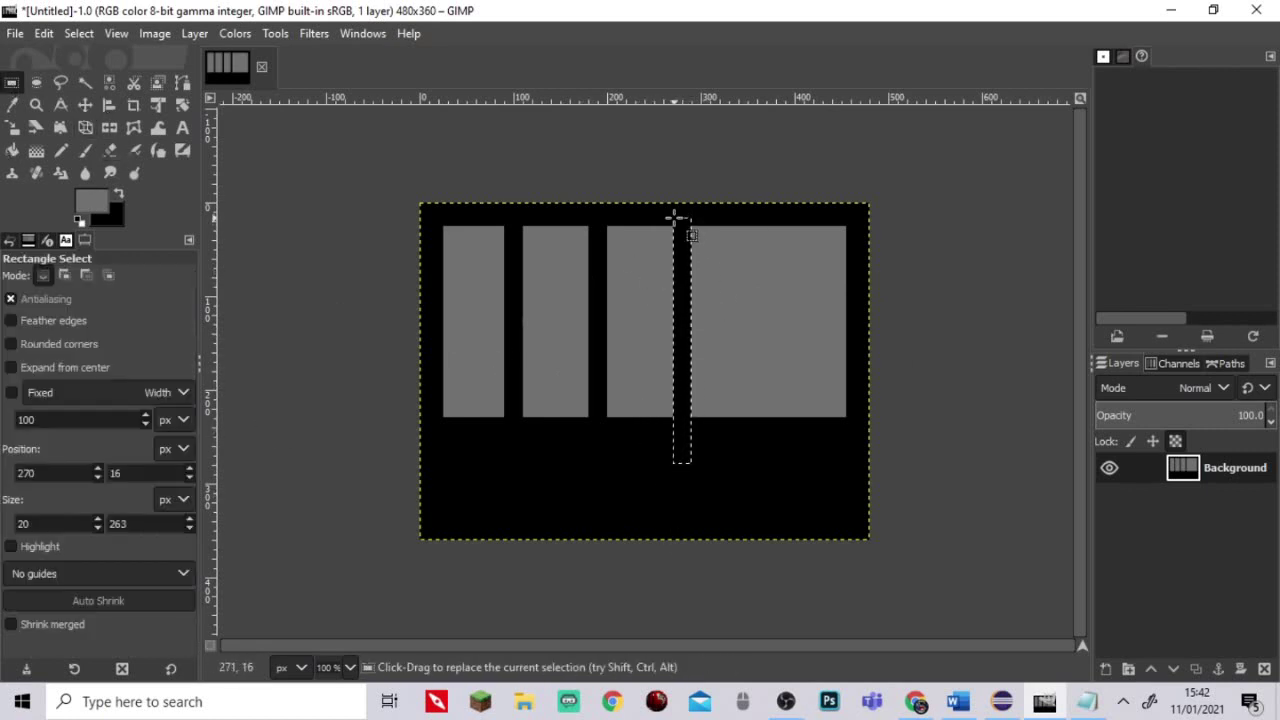
drag(676, 216, 689, 462)
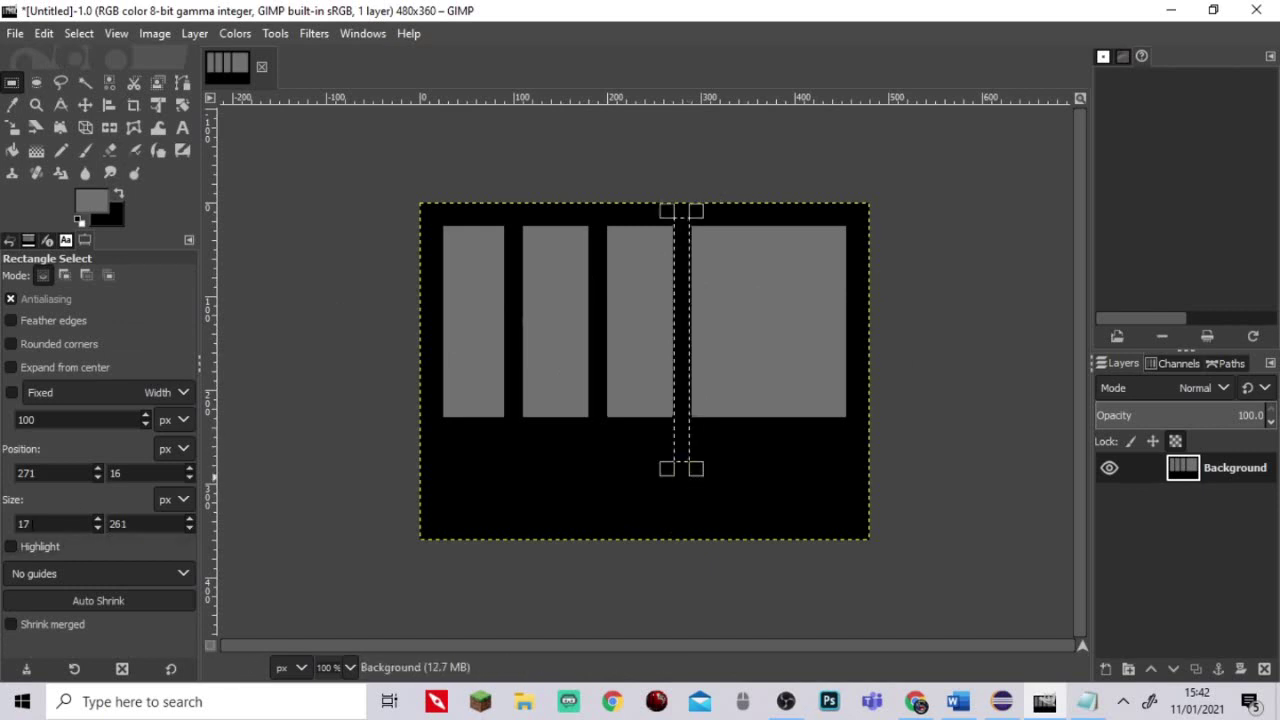
double_click(33, 523)
text(20)
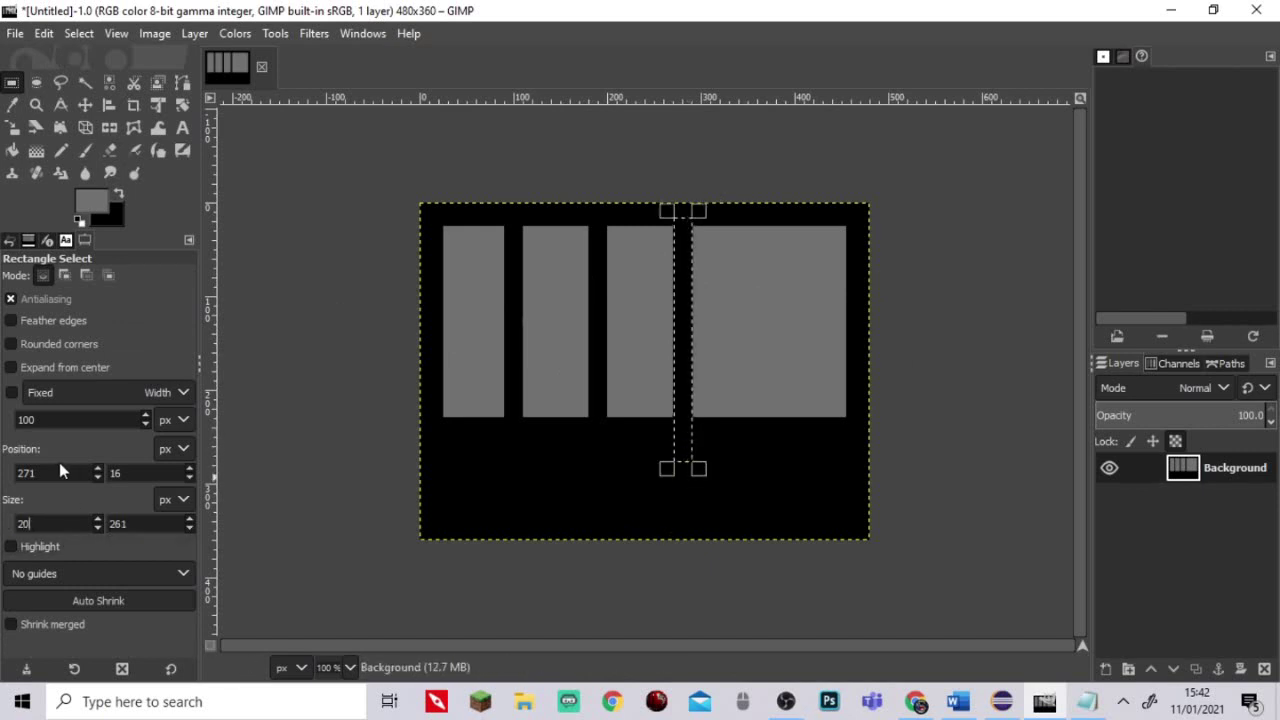
double_click(59, 466)
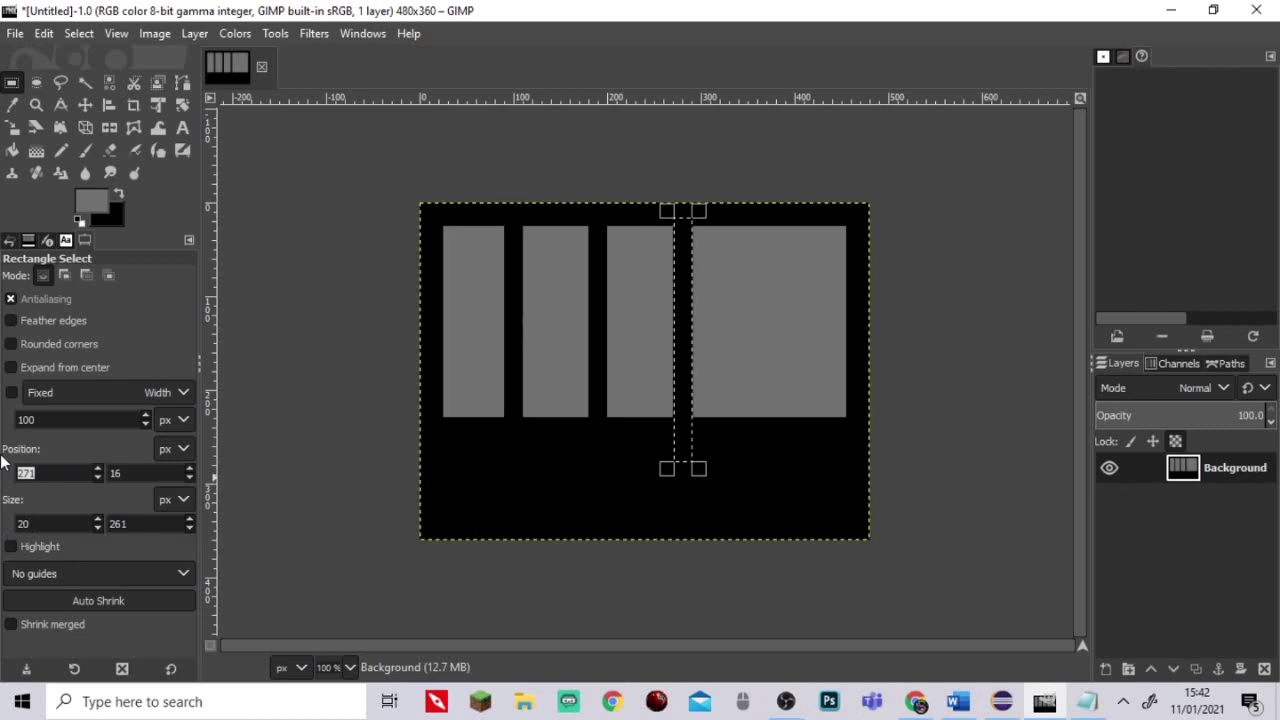
text(36)
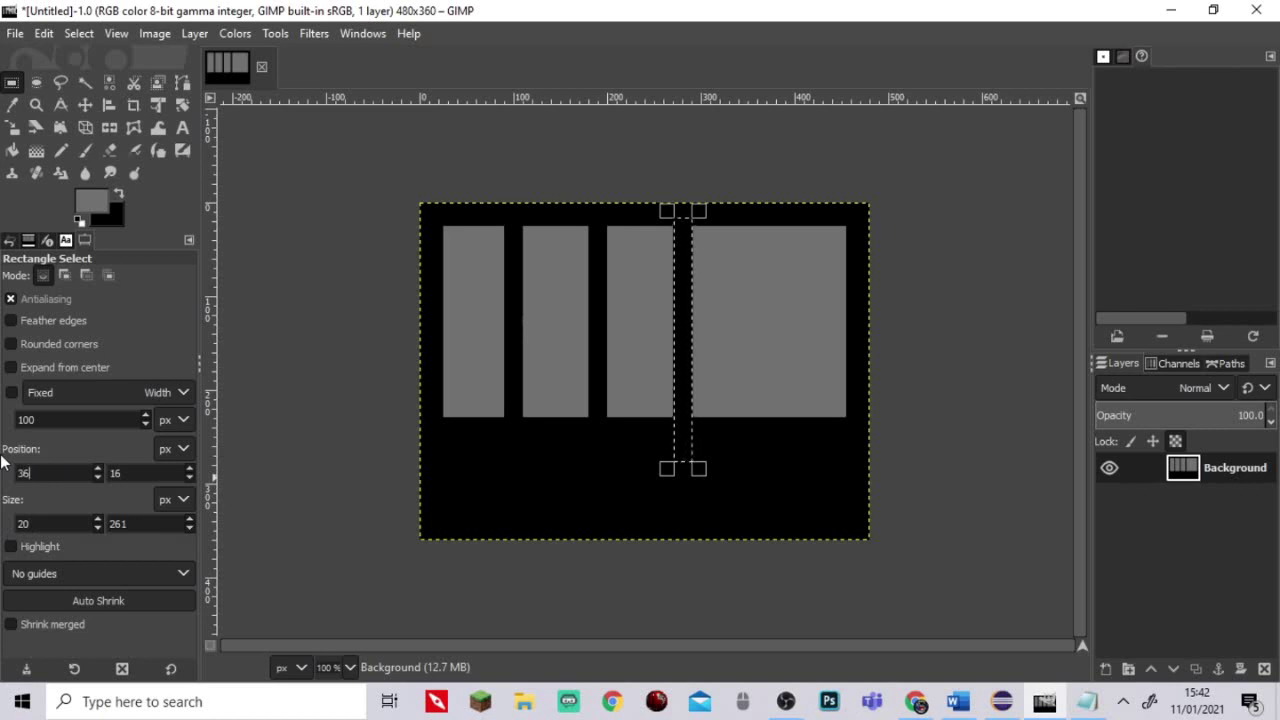
key(Return)
Erase the strip to black, splitting the right block into two grey bars.
click(110, 150)
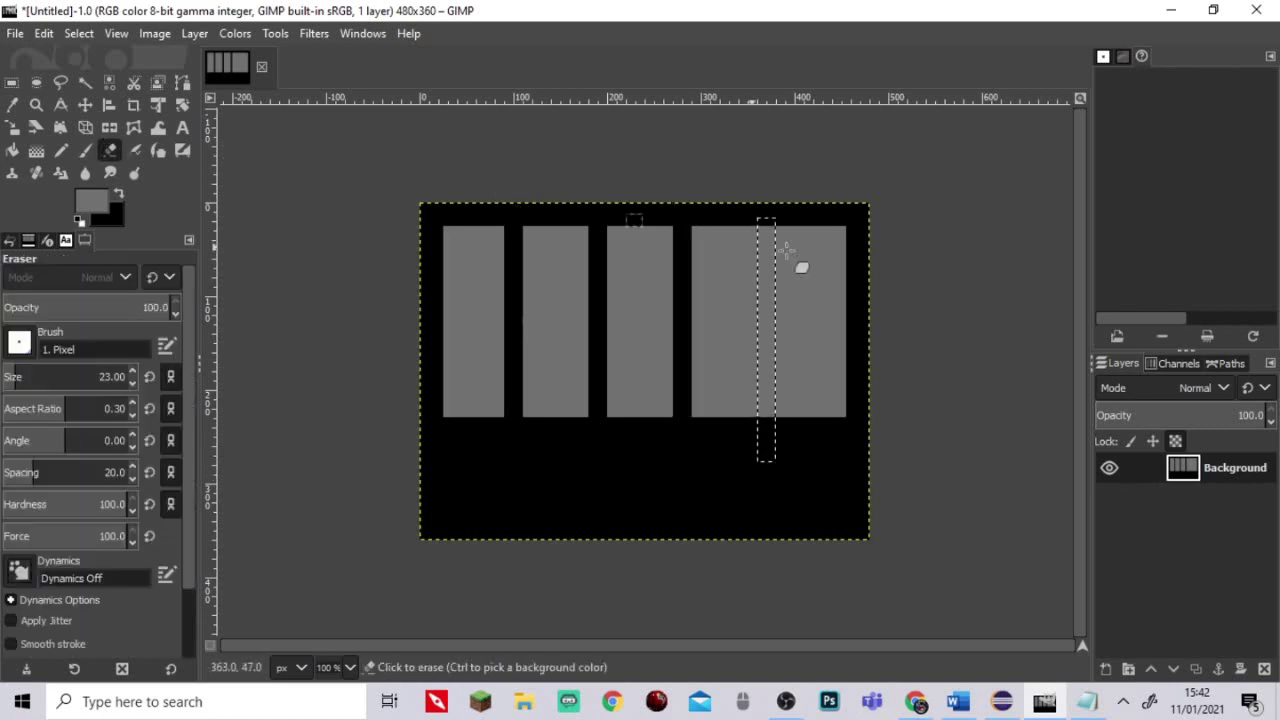
mouse_move(766, 225)
mouse_down()
mouse_move(699, 263)
mouse_move(729, 240)
mouse_move(767, 328)
mouse_move(791, 242)
mouse_move(739, 463)
mouse_up()
key(ctrl+shift+a)
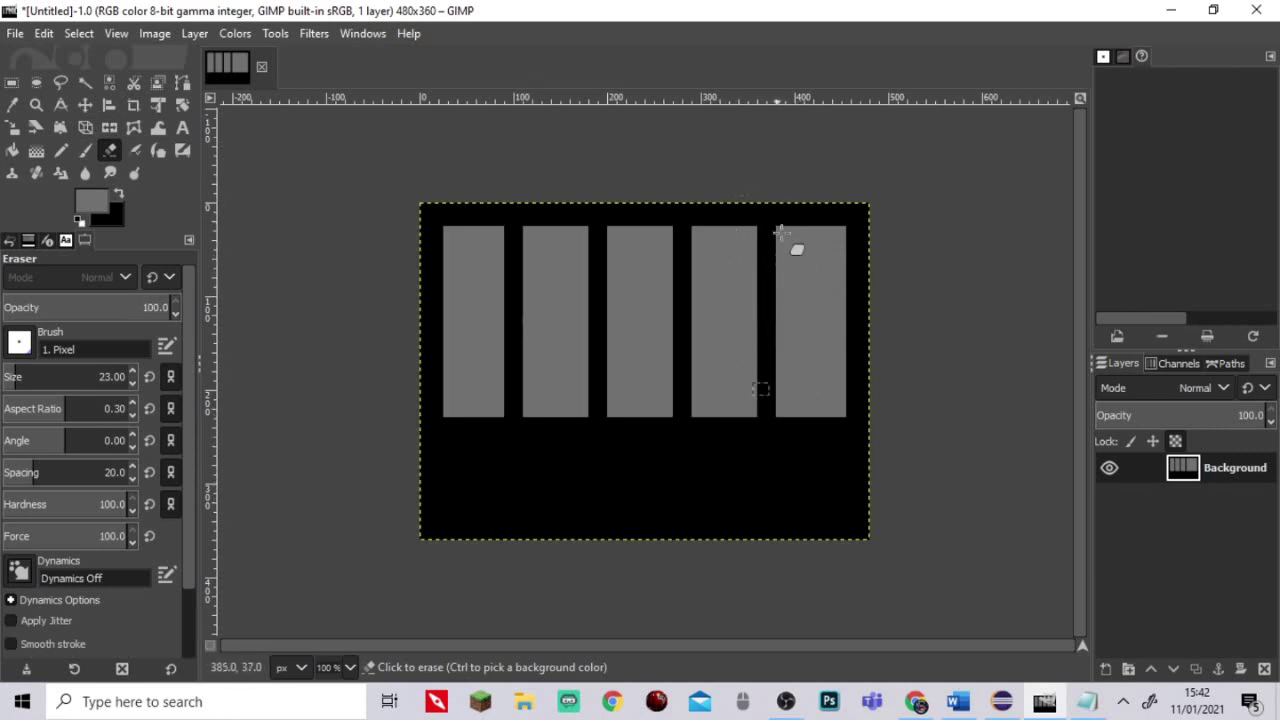
key(ctrl+z)
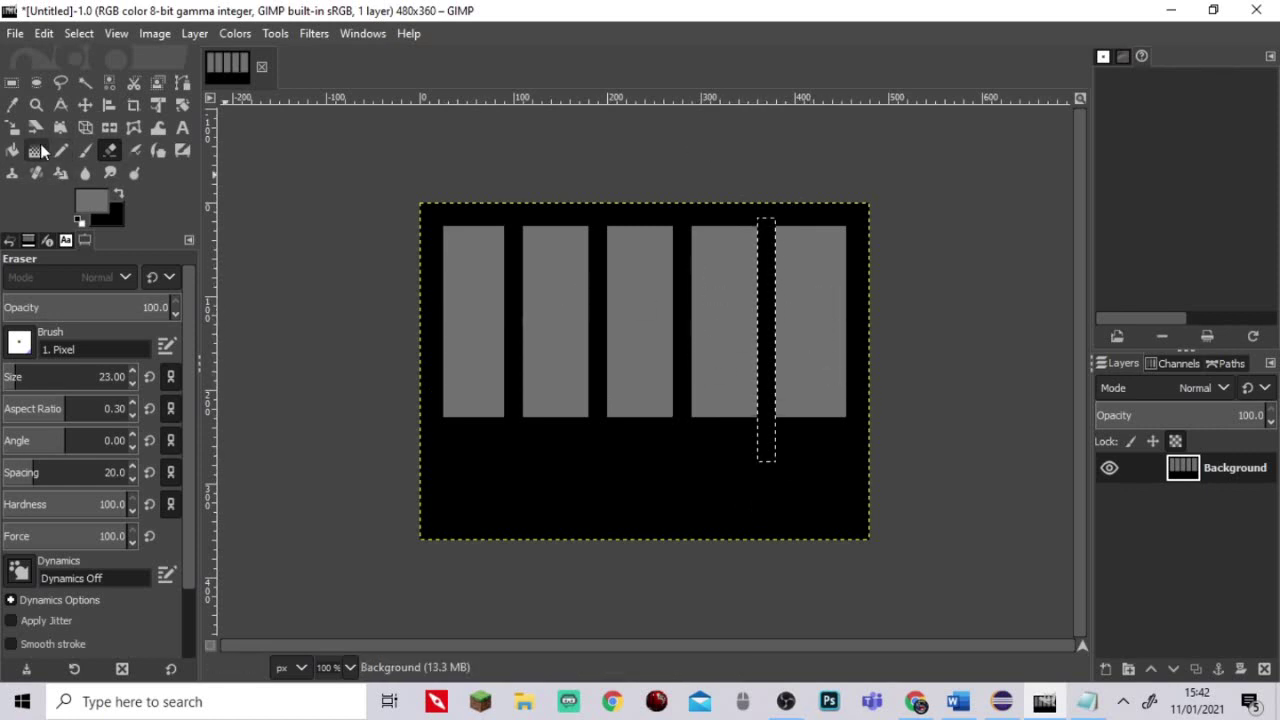
click(13, 85)
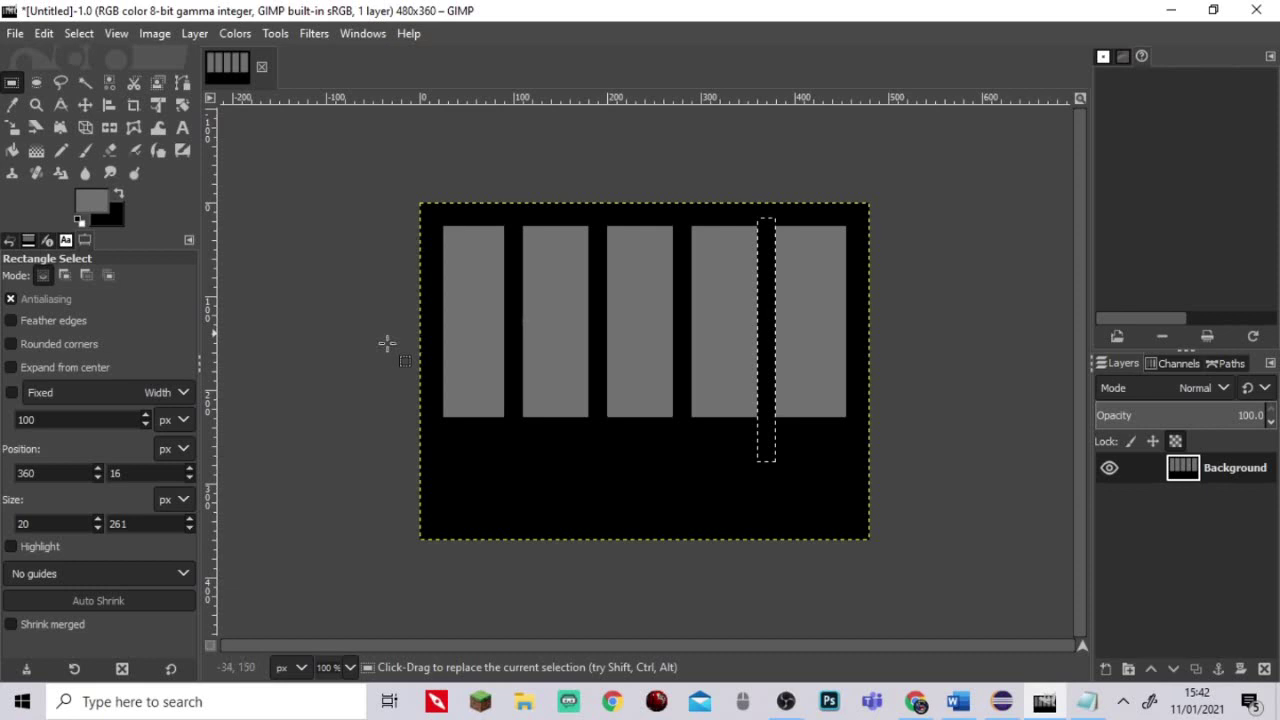
Select a 20-pixel-high strip across all five grey columns and erase it to black.
drag(429, 276, 855, 296)
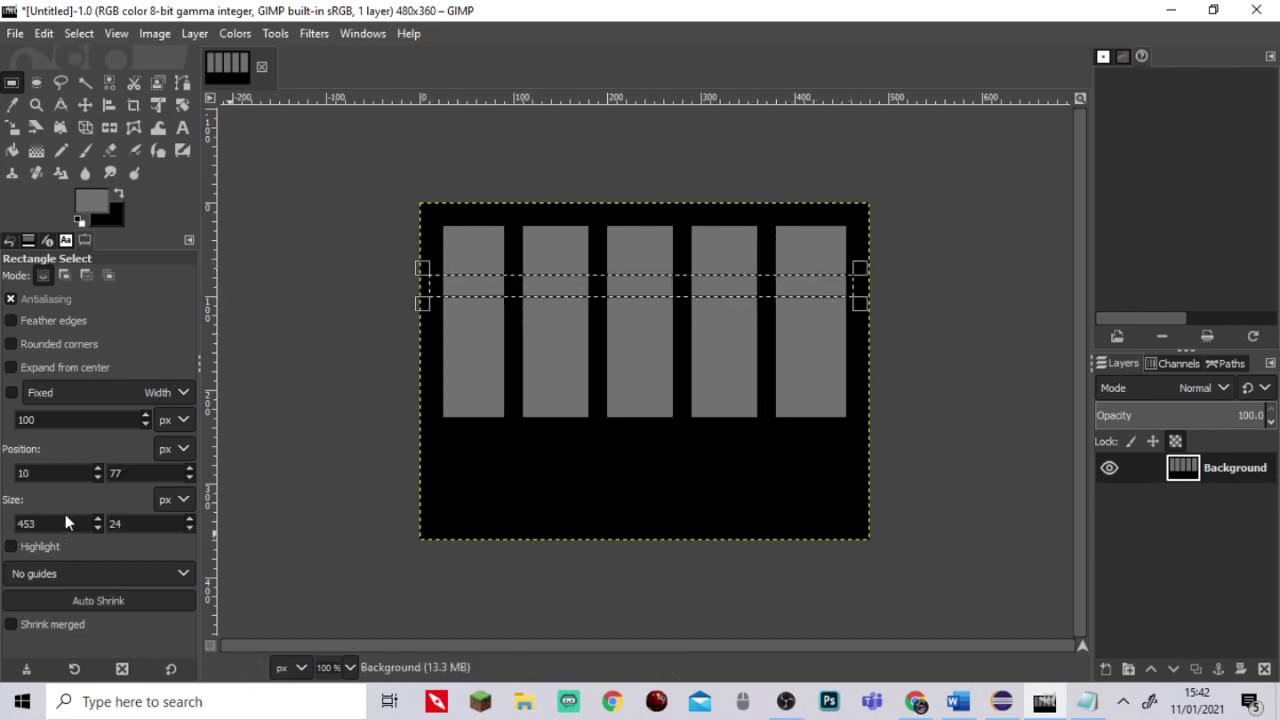
double_click(112, 523)
text(20)
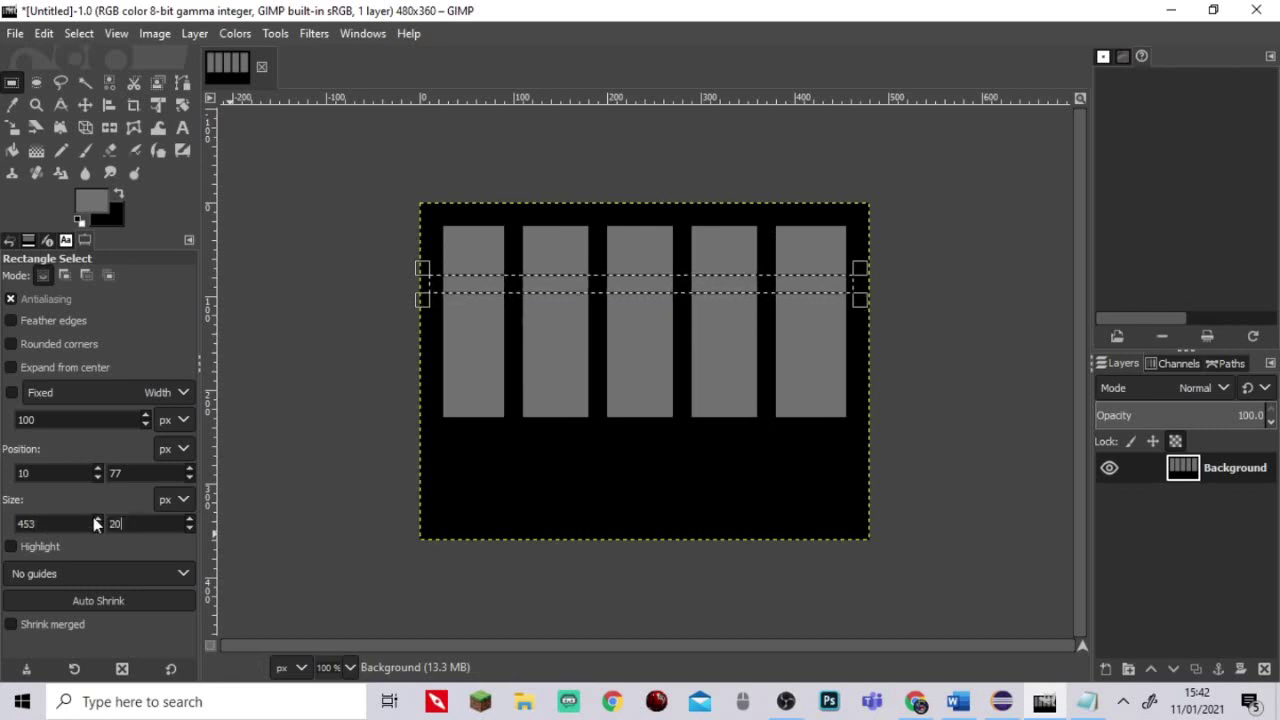
click(110, 150)
mouse_move(469, 287)
mouse_down()
mouse_move(590, 290)
mouse_move(517, 284)
mouse_move(611, 304)
mouse_move(852, 261)
mouse_move(916, 278)
mouse_move(944, 251)
mouse_move(841, 273)
mouse_move(894, 298)
mouse_move(828, 308)
mouse_move(400, 294)
mouse_up()
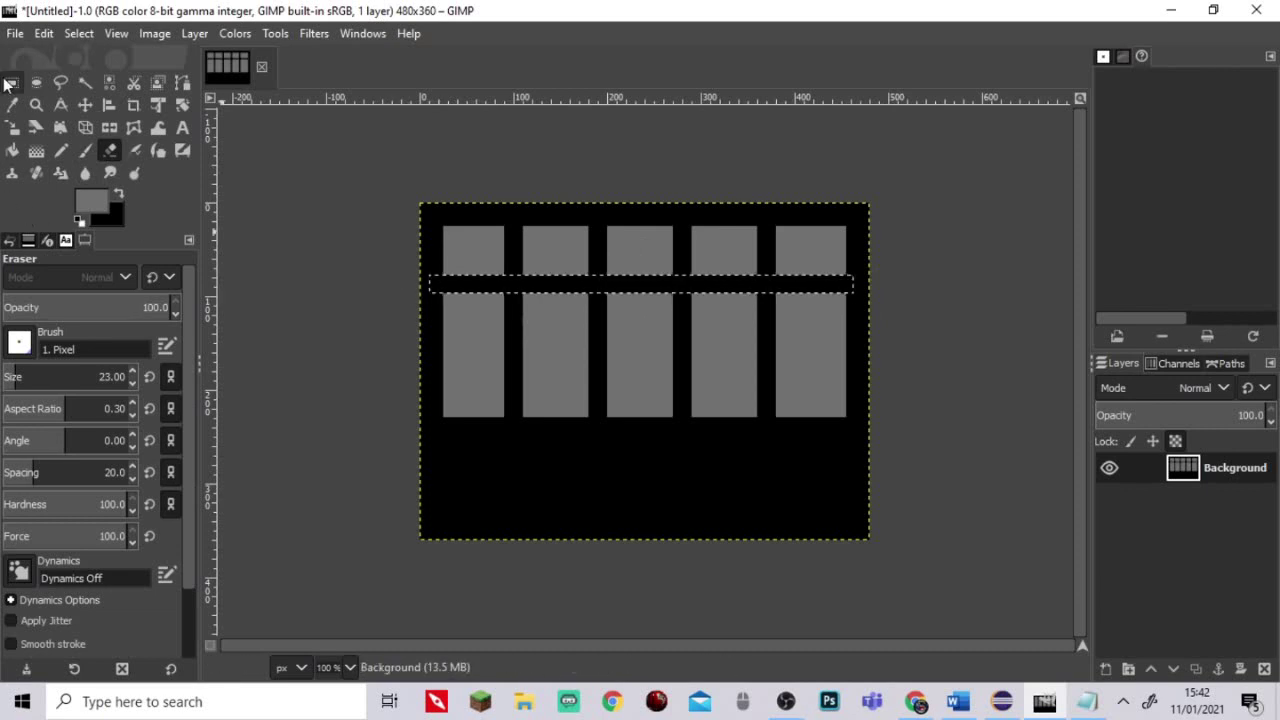
Select a new 20-pixel-high strip across the columns at Y position 80.
click(11, 83)
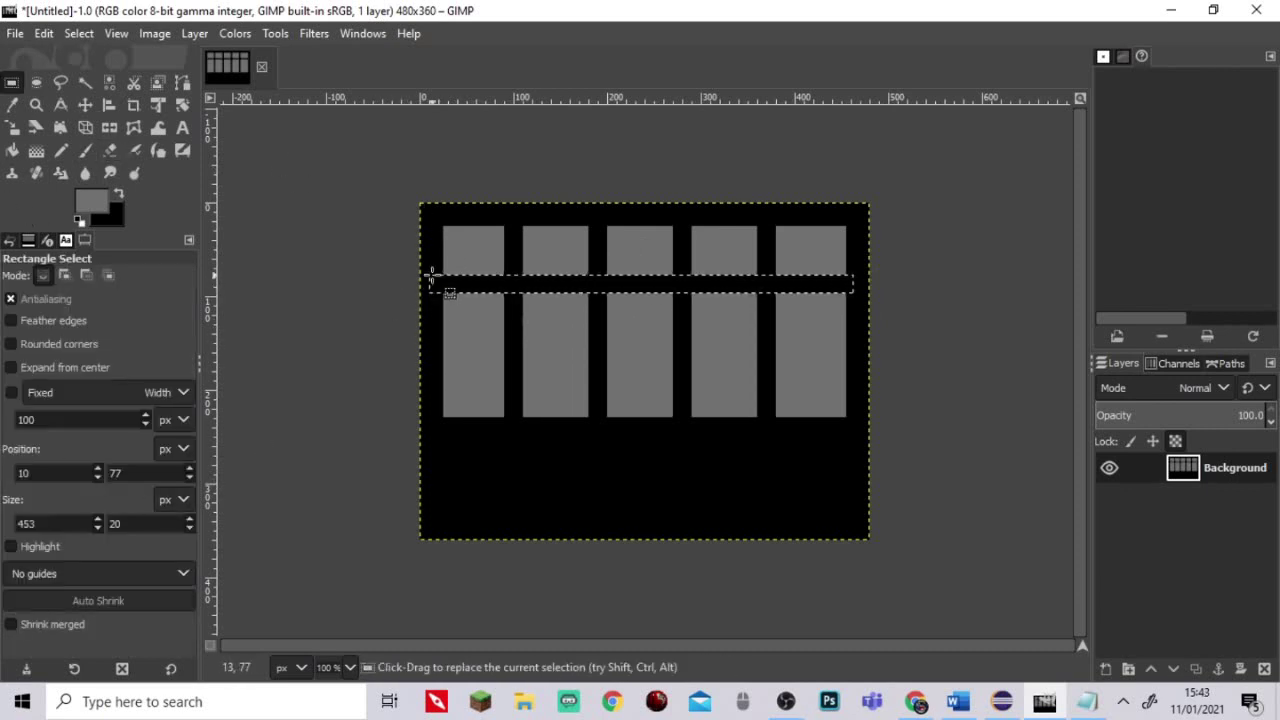
drag(432, 275, 853, 296)
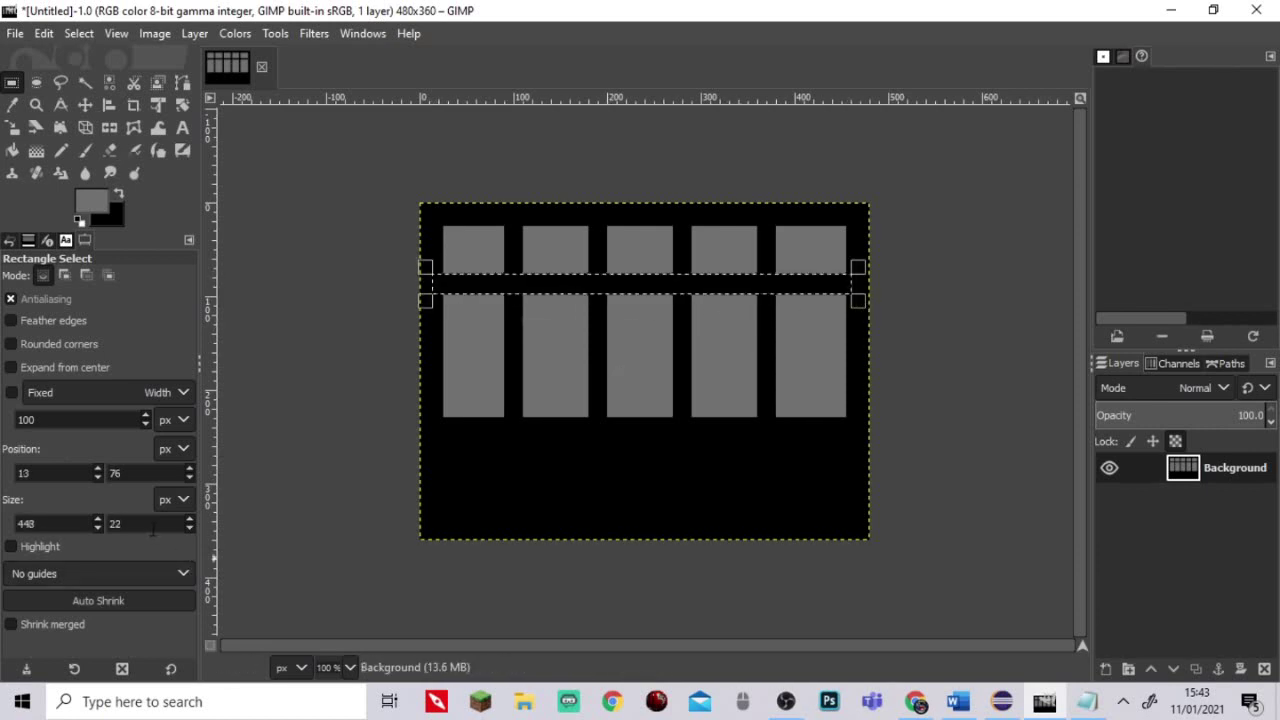
double_click(115, 523)
text(20)
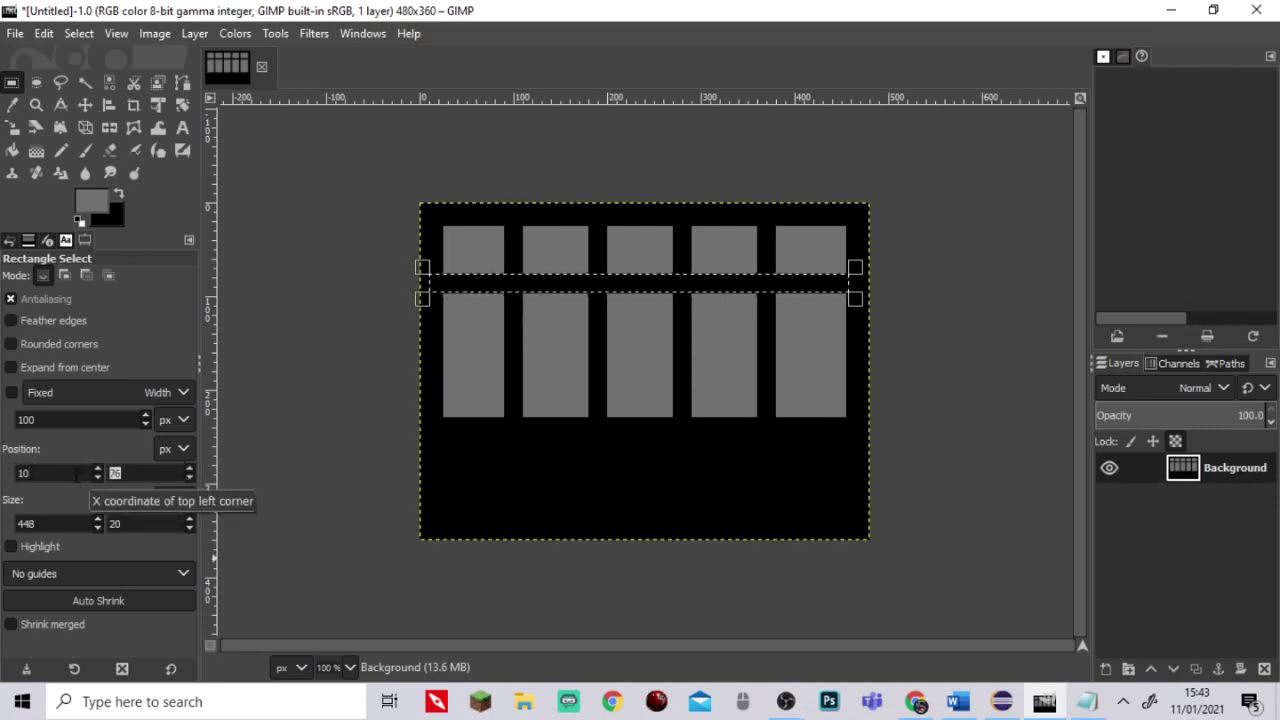
text(90)
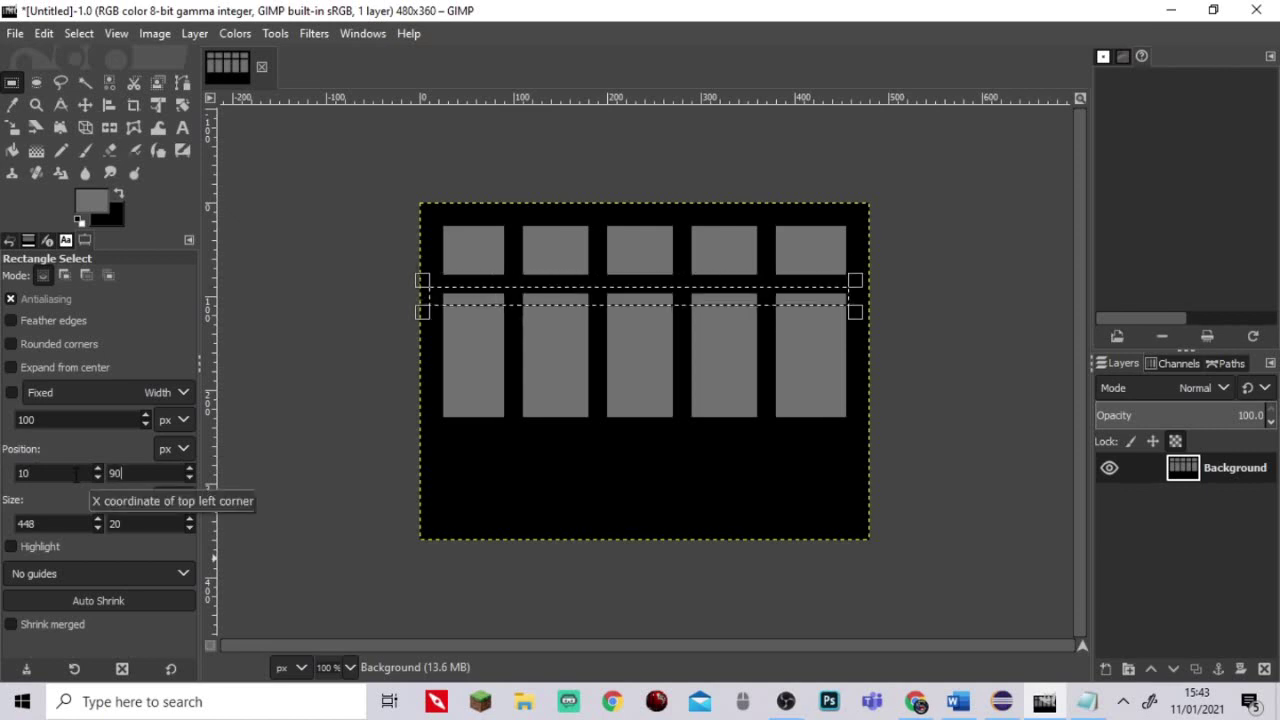
text(80)
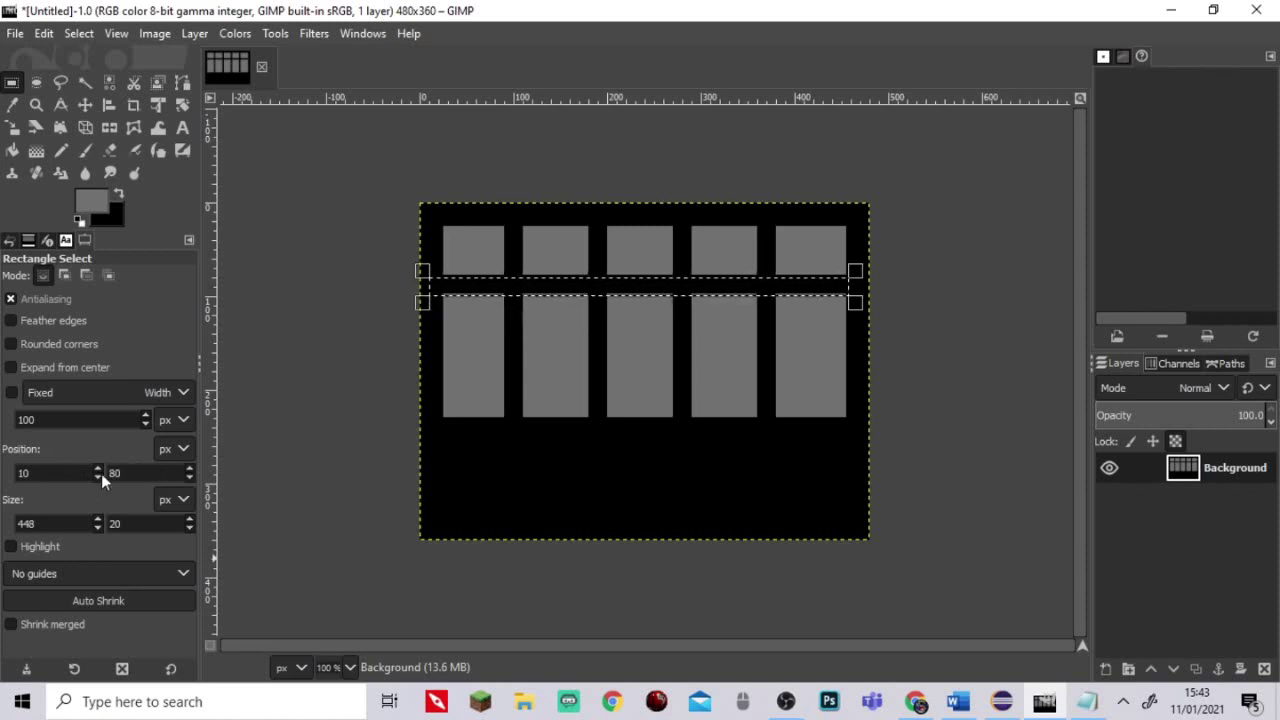
drag(85, 240, 57, 486)
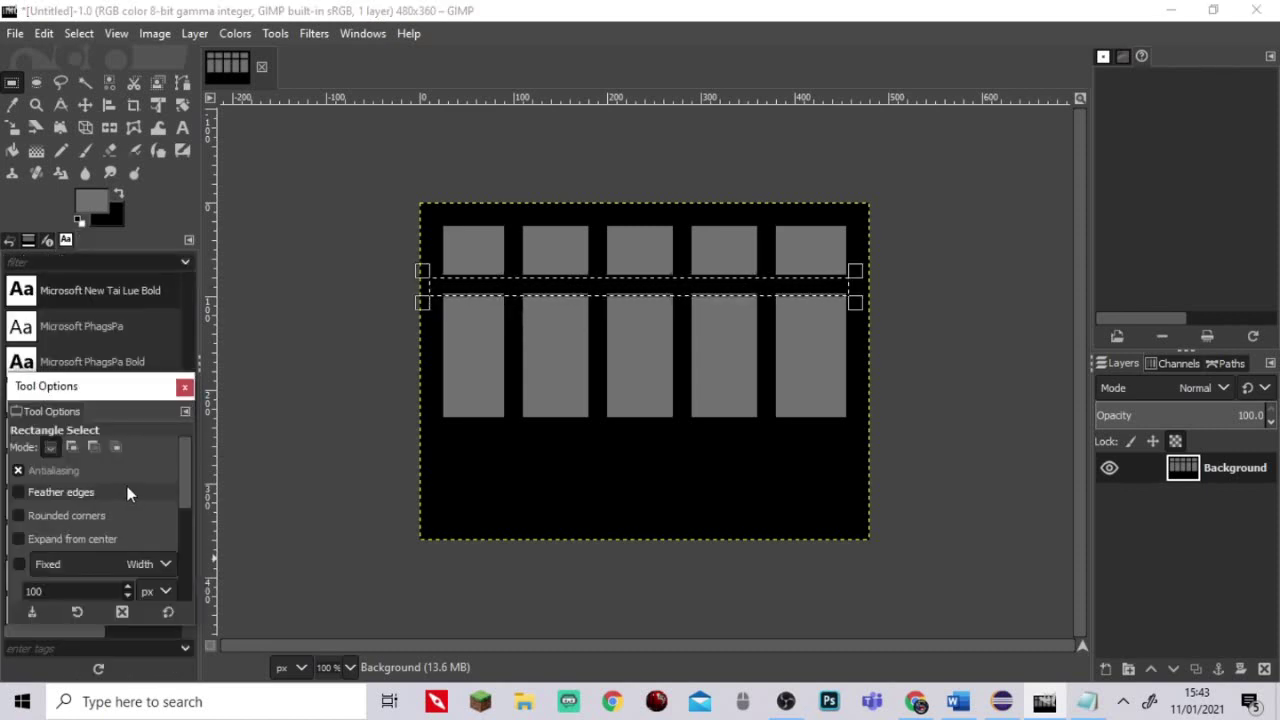
drag(178, 385, 105, 302)
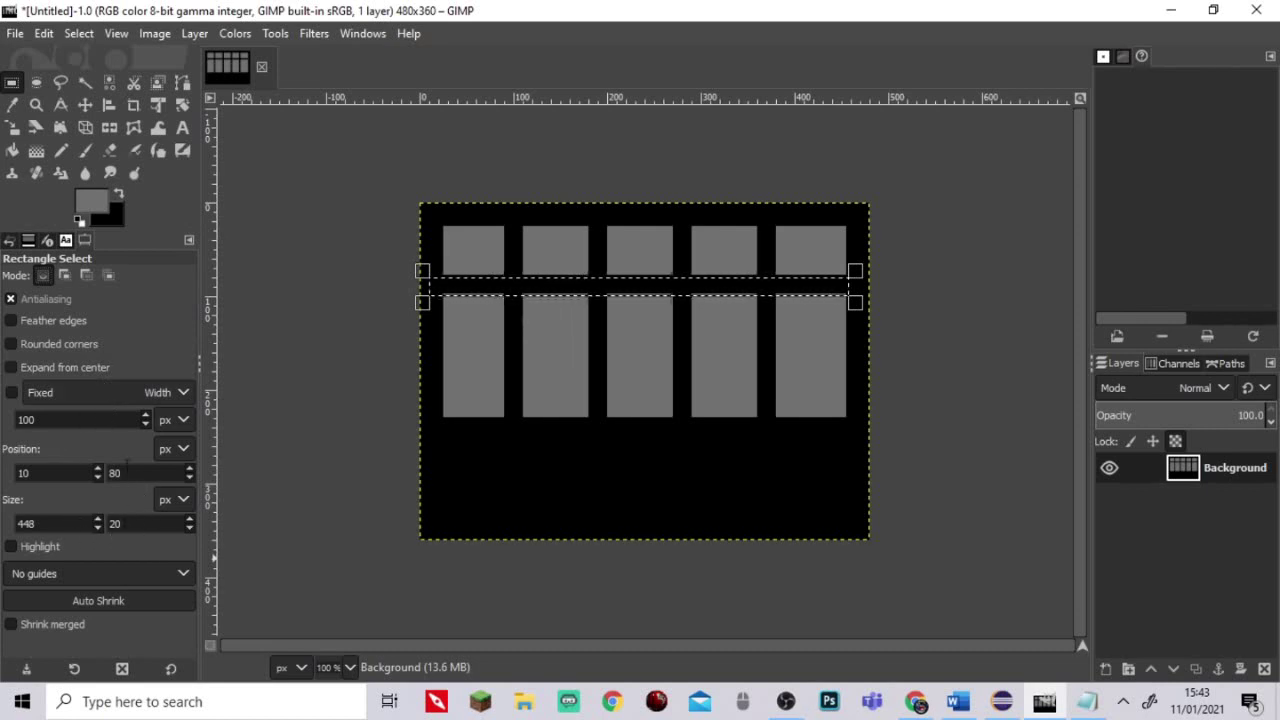
Move the selection strip down to Y position 150.
double_click(105, 476)
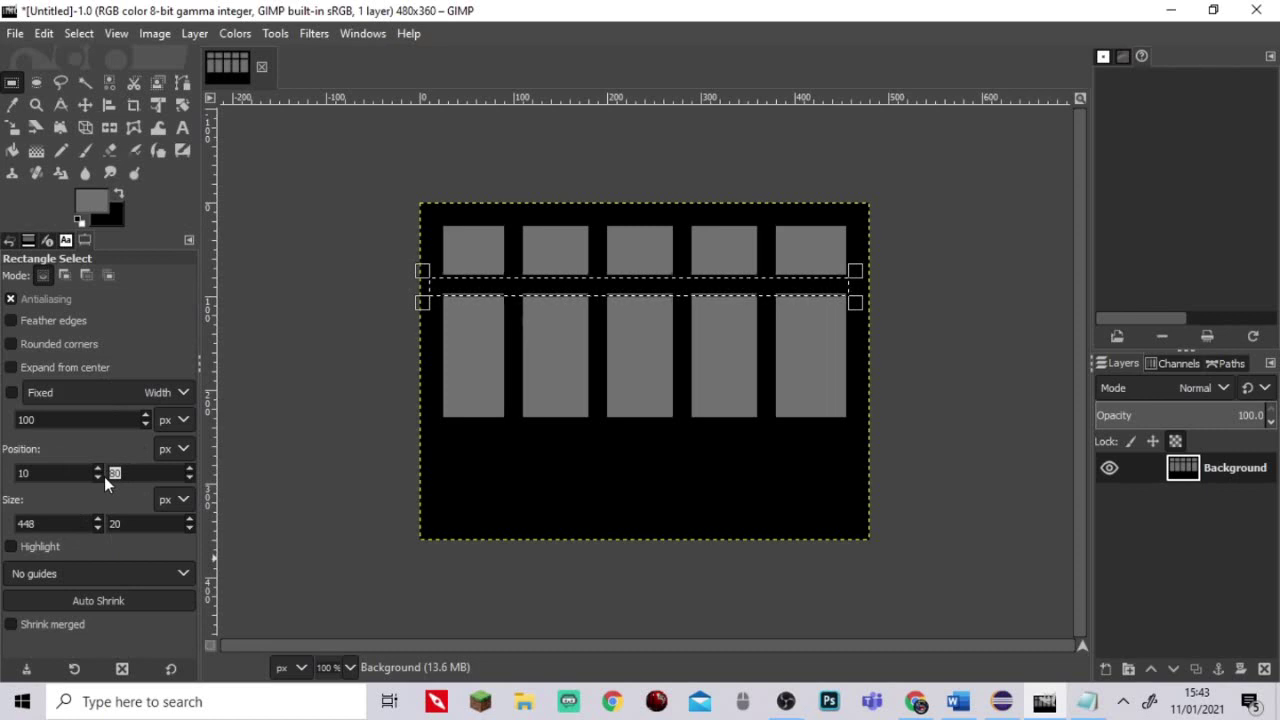
text(1)
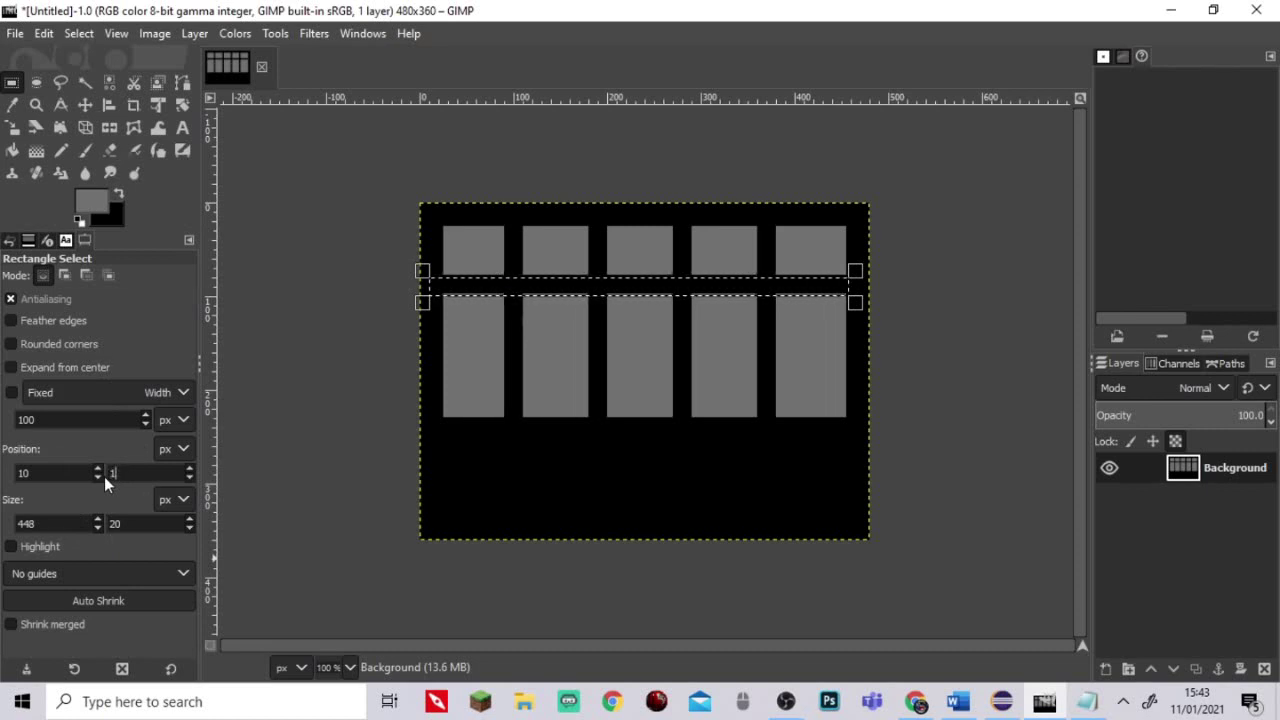
text(50)
key(Return)
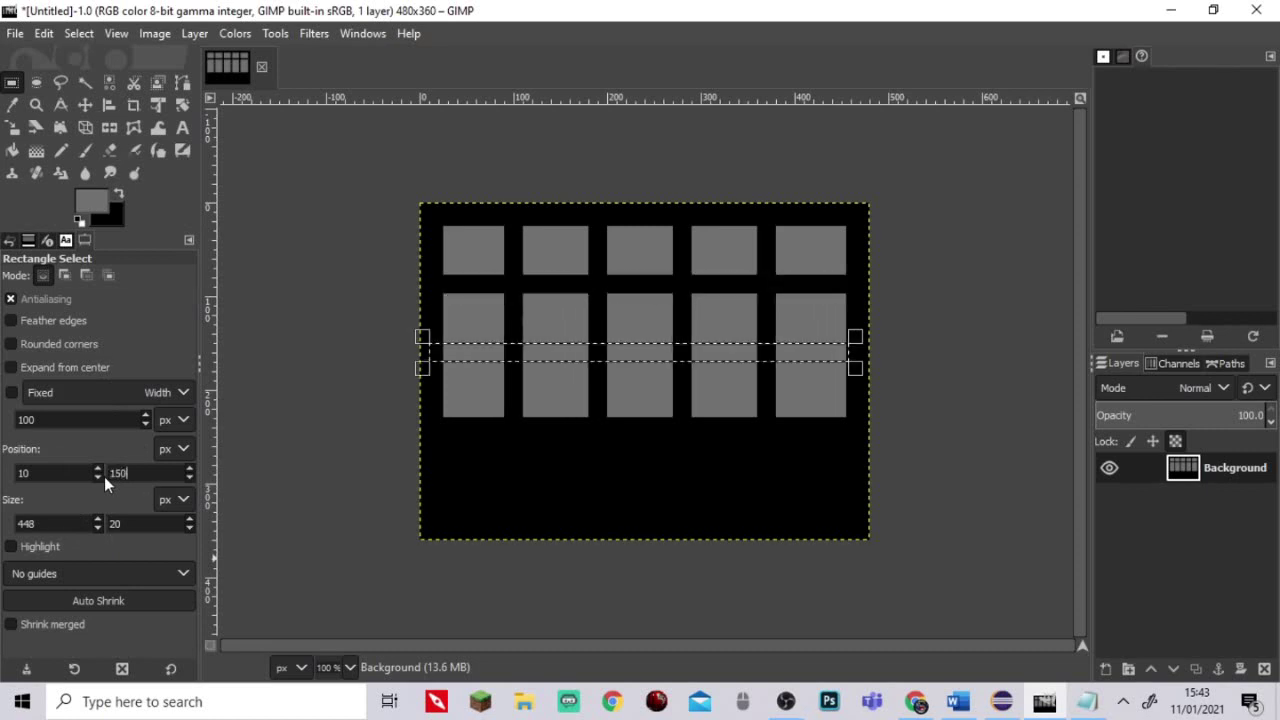
Erase that band across all columns with the Eraser, then deselect.
click(115, 137)
key(shift+e)
mouse_move(430, 352)
mouse_down()
mouse_move(895, 338)
mouse_move(531, 367)
mouse_move(742, 352)
mouse_move(679, 381)
mouse_up()
mouse_move(738, 347)
mouse_down()
mouse_move(699, 356)
mouse_move(876, 356)
mouse_move(760, 378)
mouse_move(912, 346)
mouse_move(425, 357)
mouse_move(650, 334)
mouse_move(477, 335)
mouse_move(674, 342)
mouse_move(520, 346)
mouse_up()
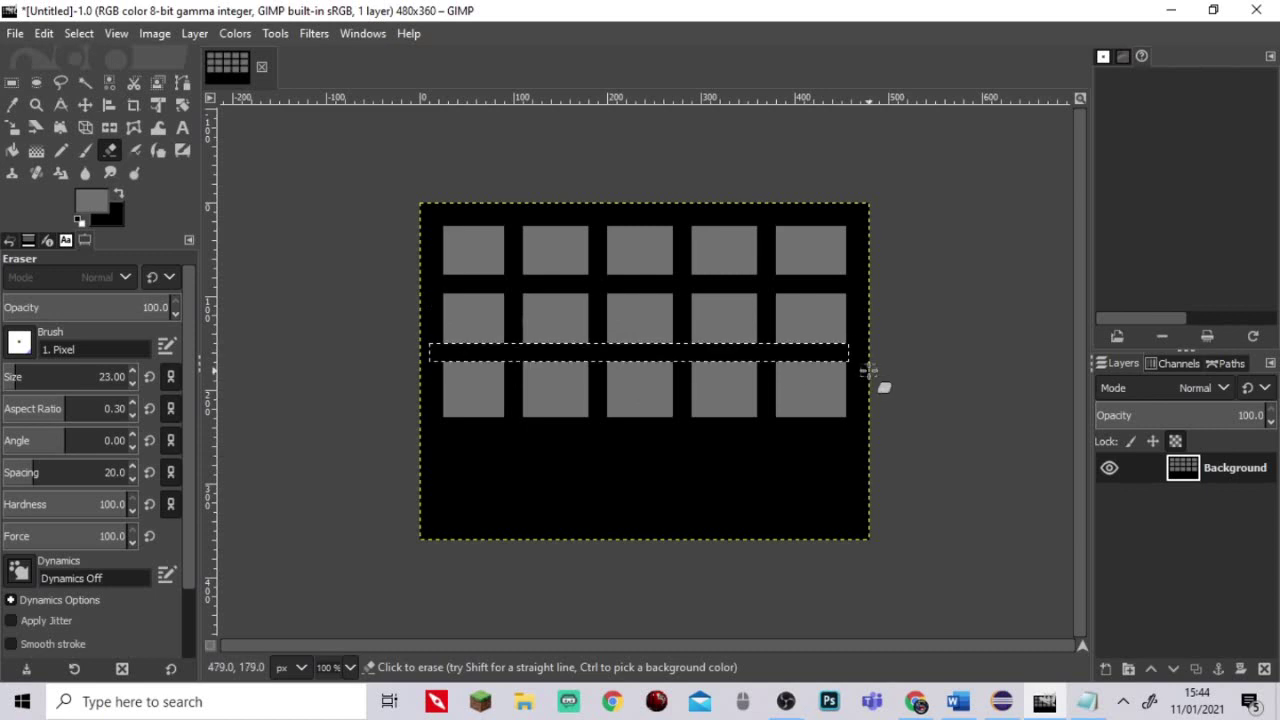
click(11, 82)
click(547, 472)
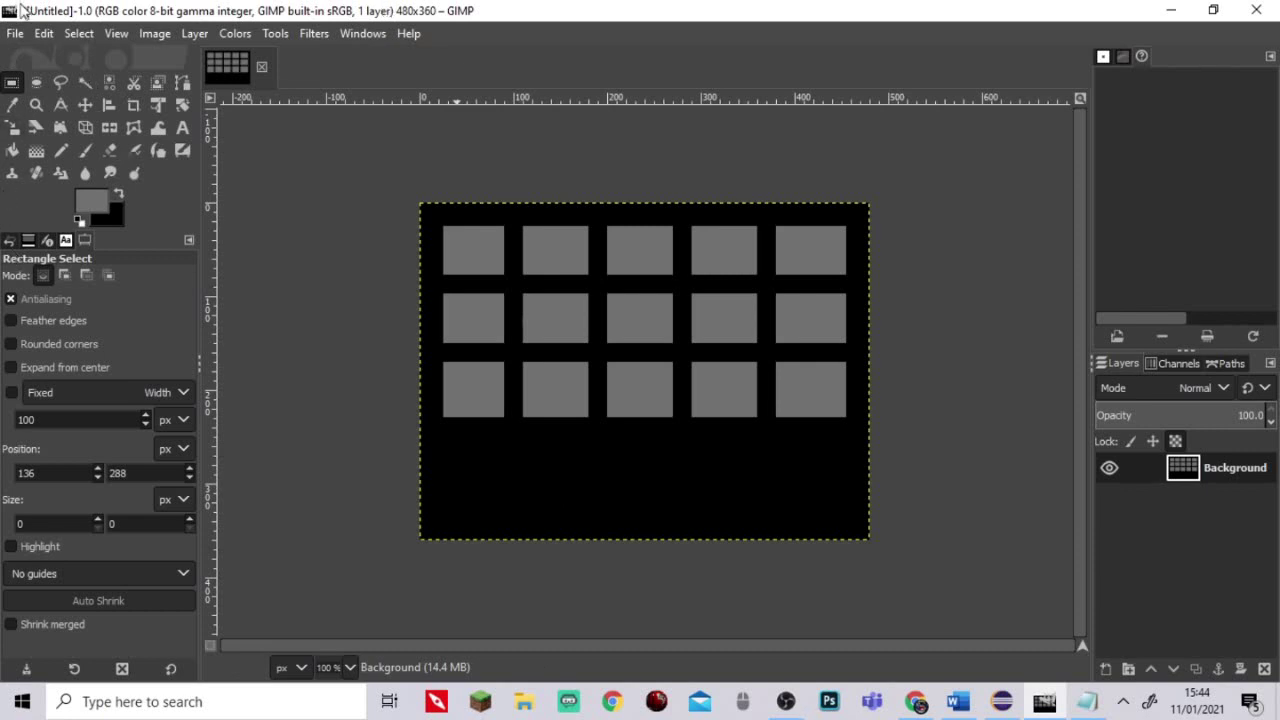
Export the image as Test.png with the default PNG options.
click(15, 33)
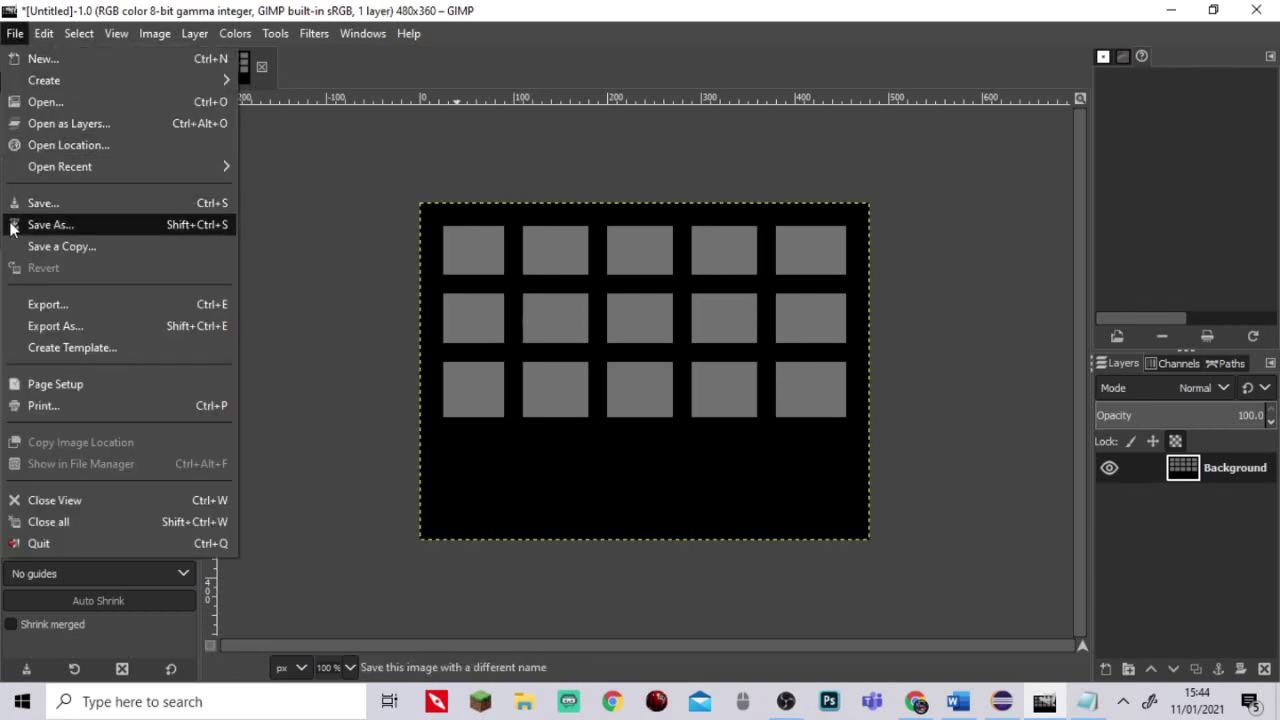
click(28, 305)
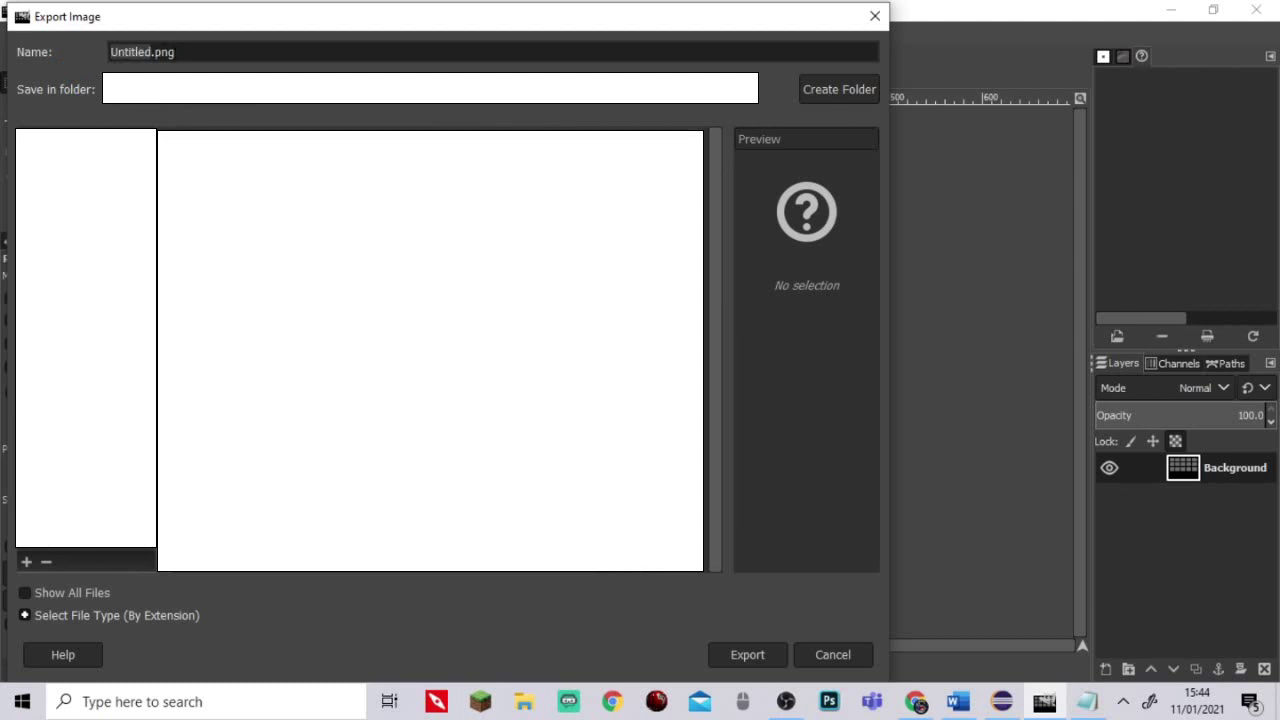
click(160, 52)
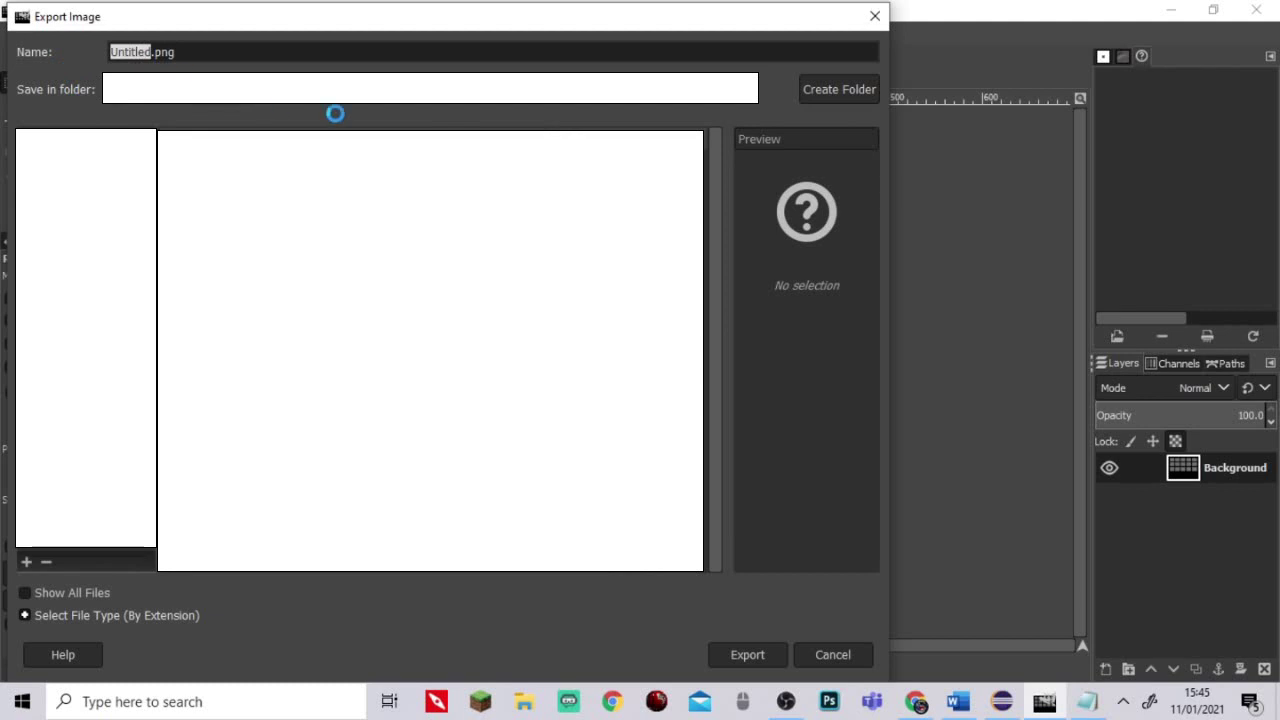
text(Test)
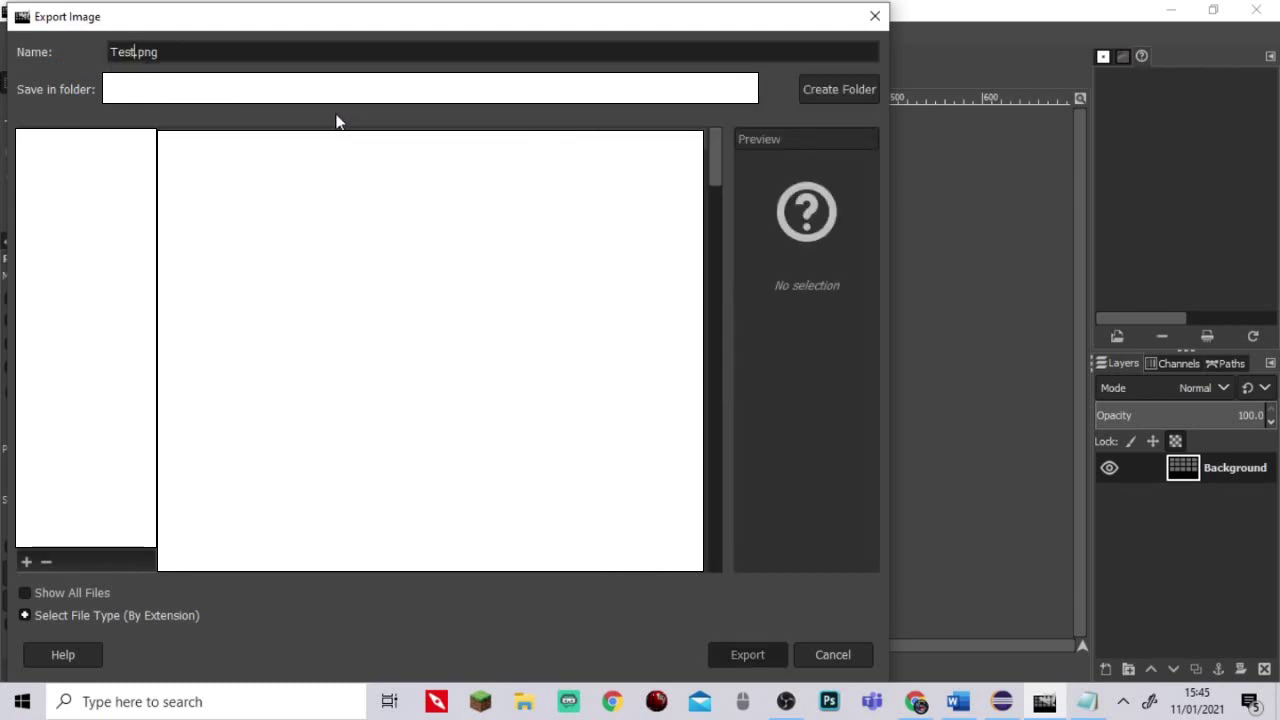
key(Return)
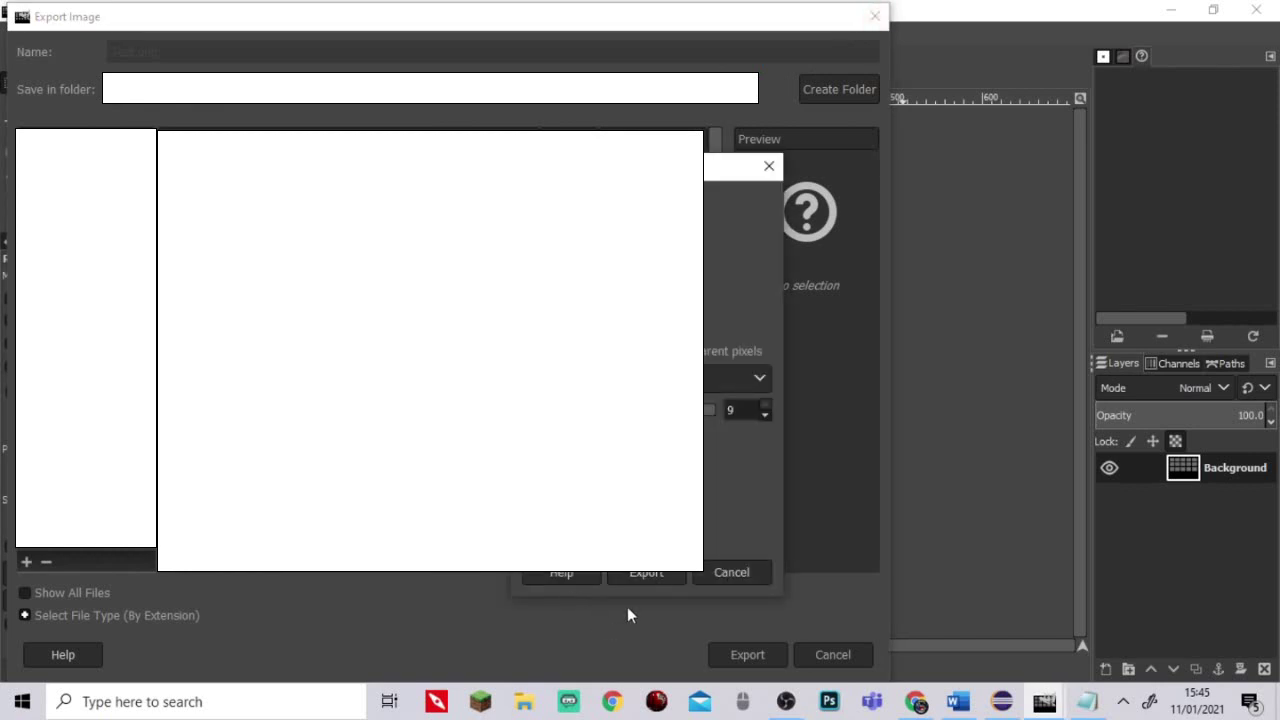
click(638, 575)
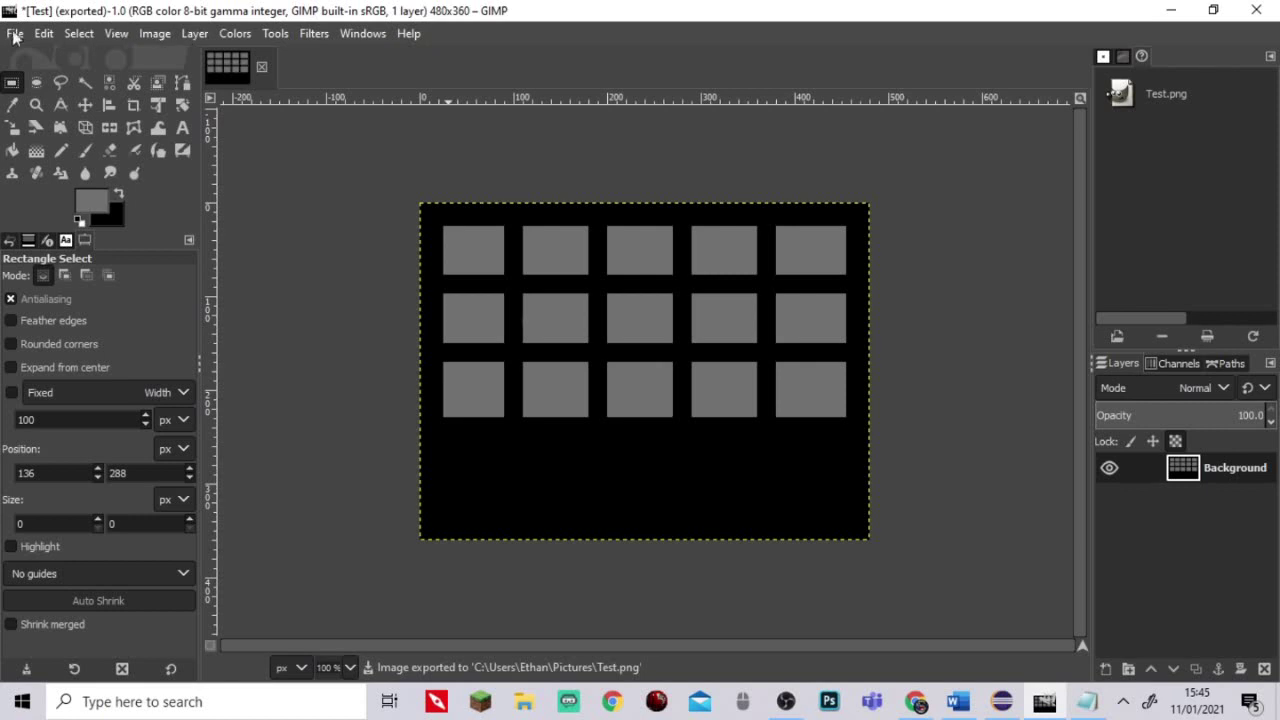
Reopen Export As, strip the .png extension from the name, then cancel without exporting.
click(15, 34)
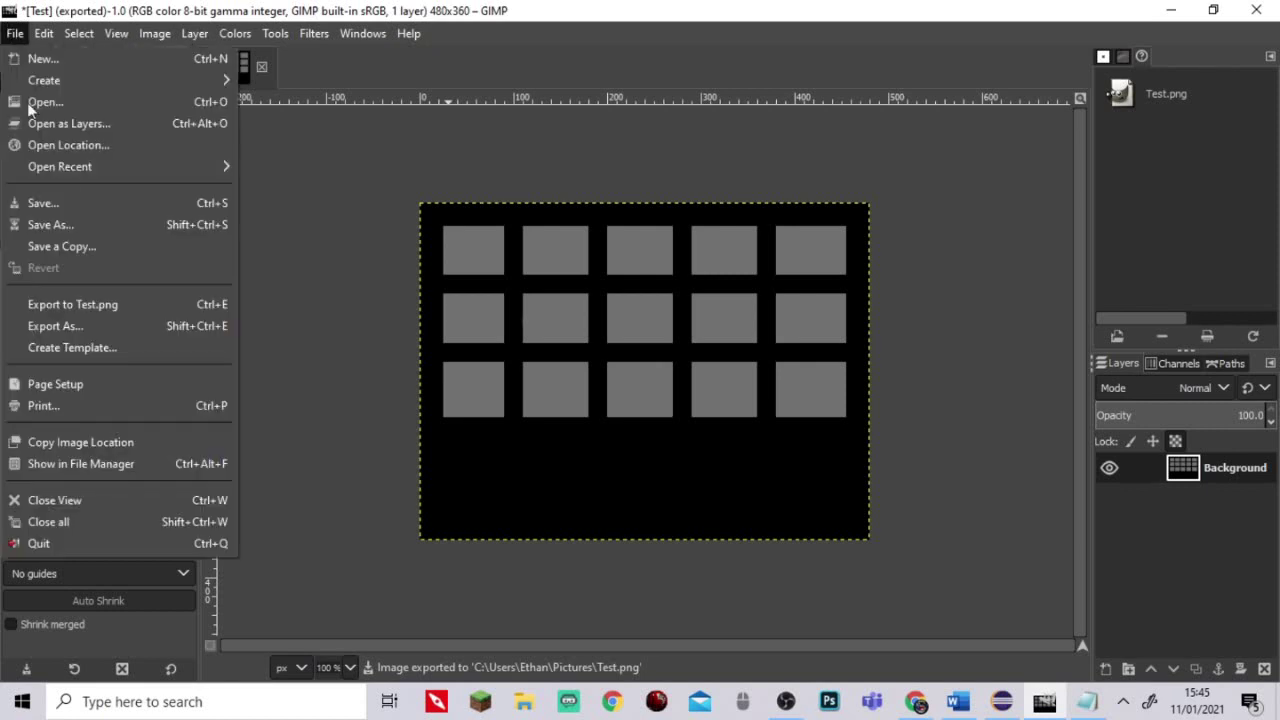
click(72, 333)
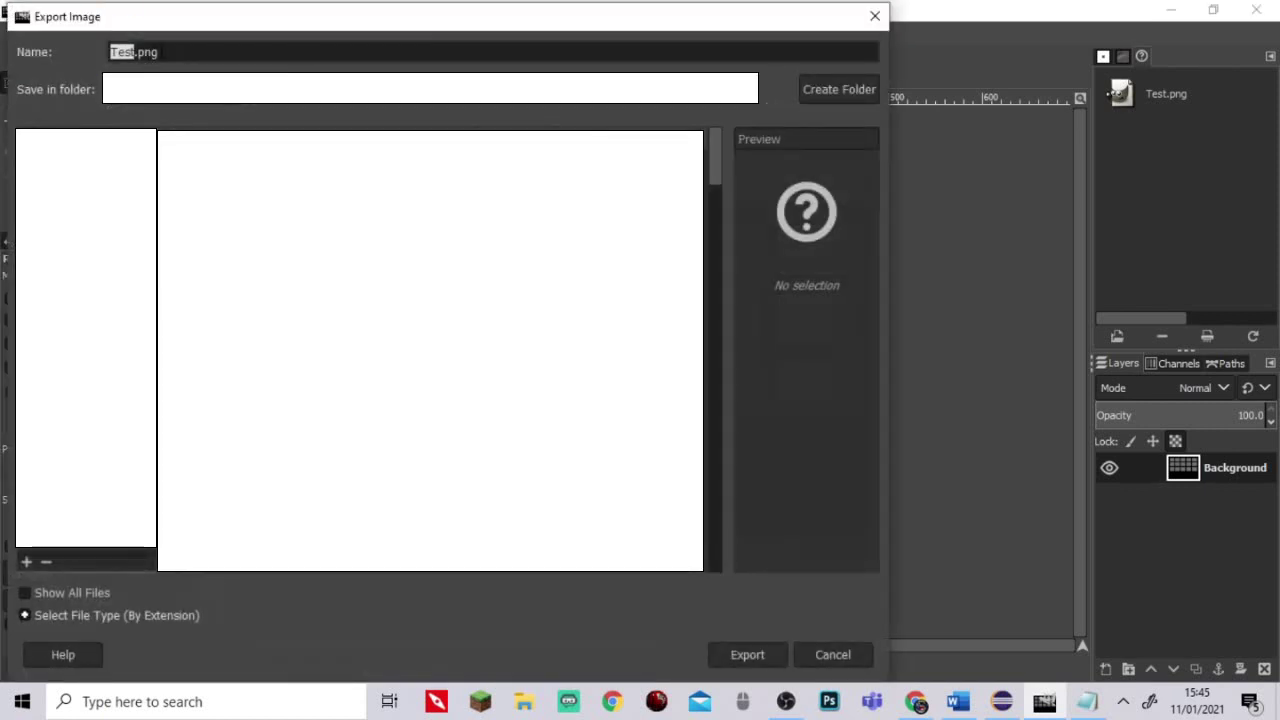
double_click(149, 52)
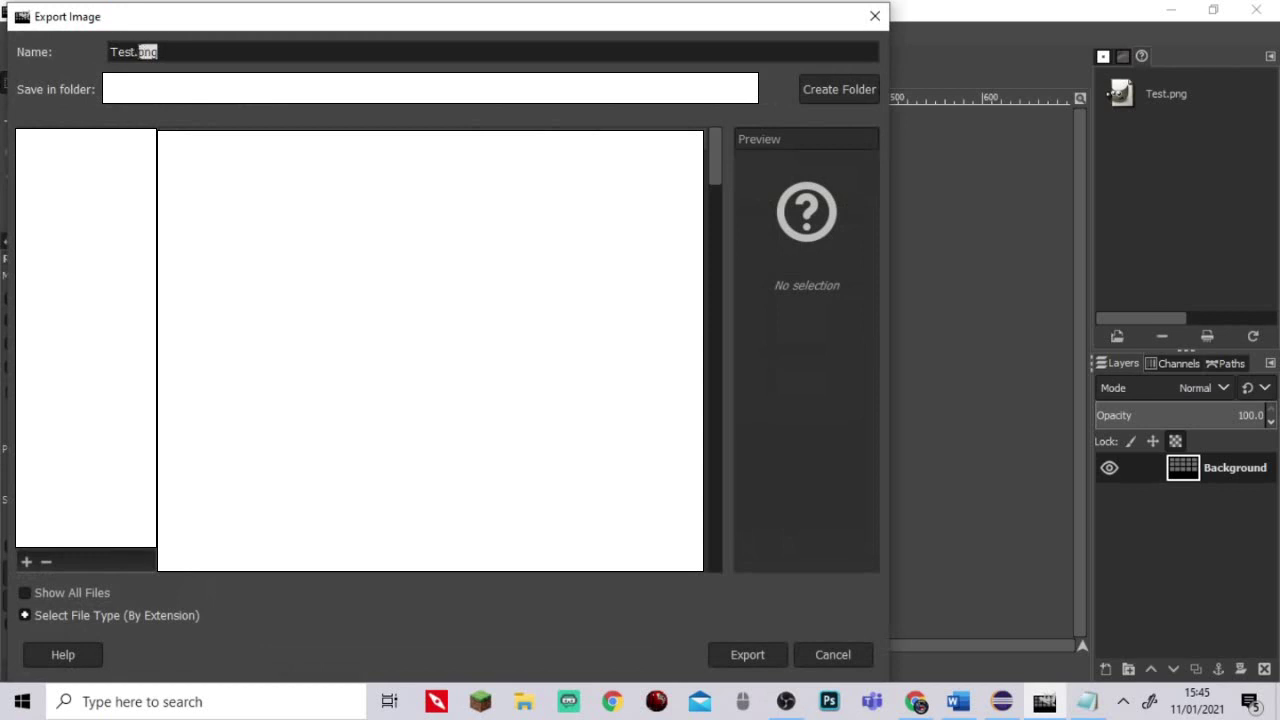
key(BackSpace)
key(BackSpace)
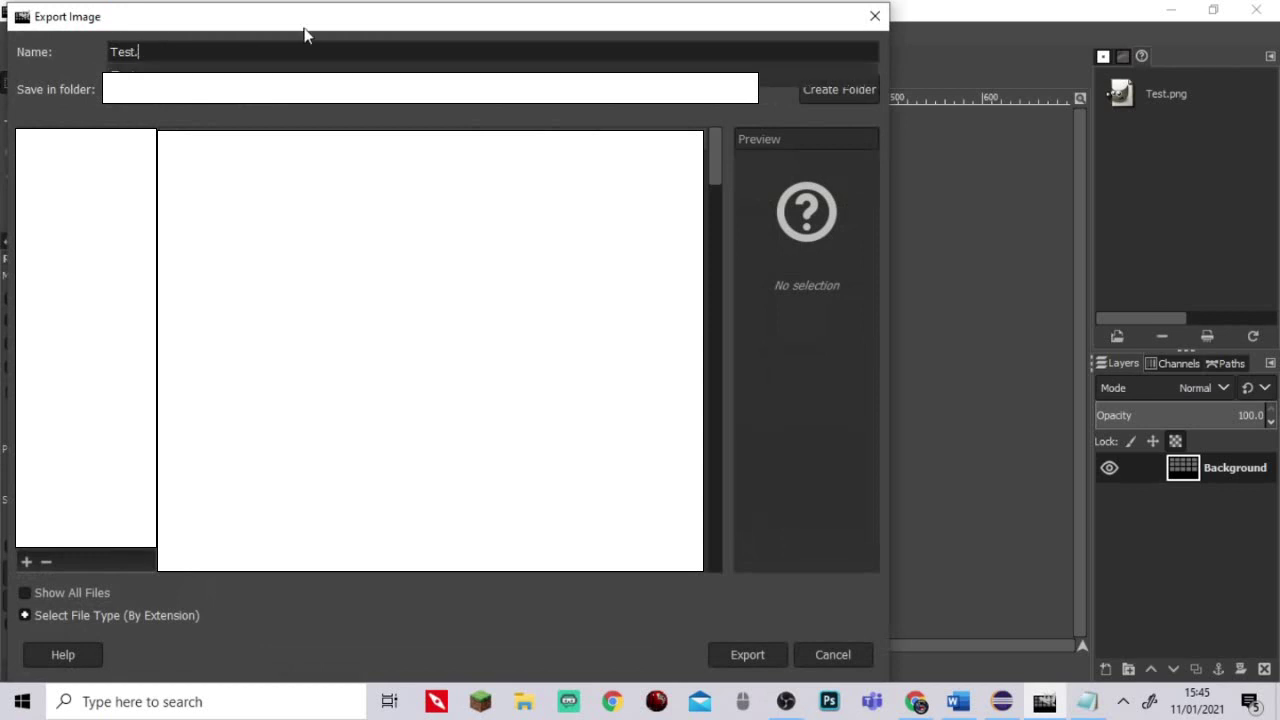
click(878, 20)
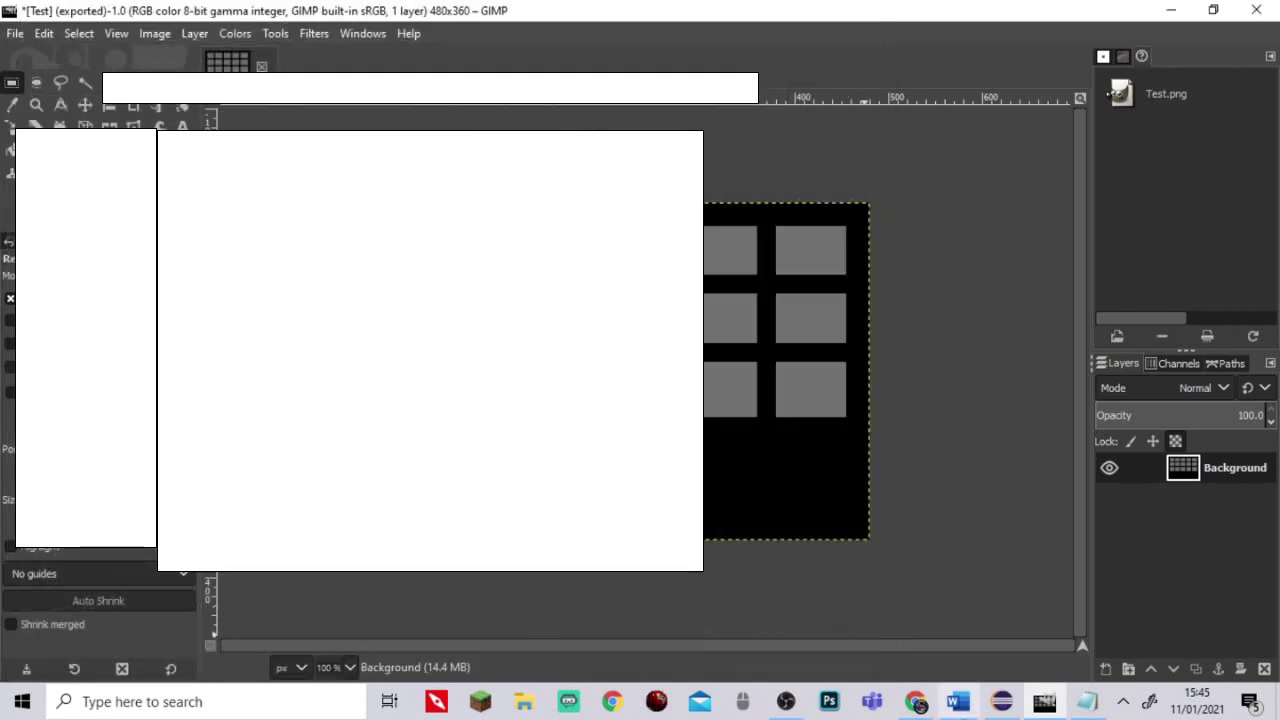
Switch back to the Scratch editor in Chrome and scroll through the editor.
click(916, 700)
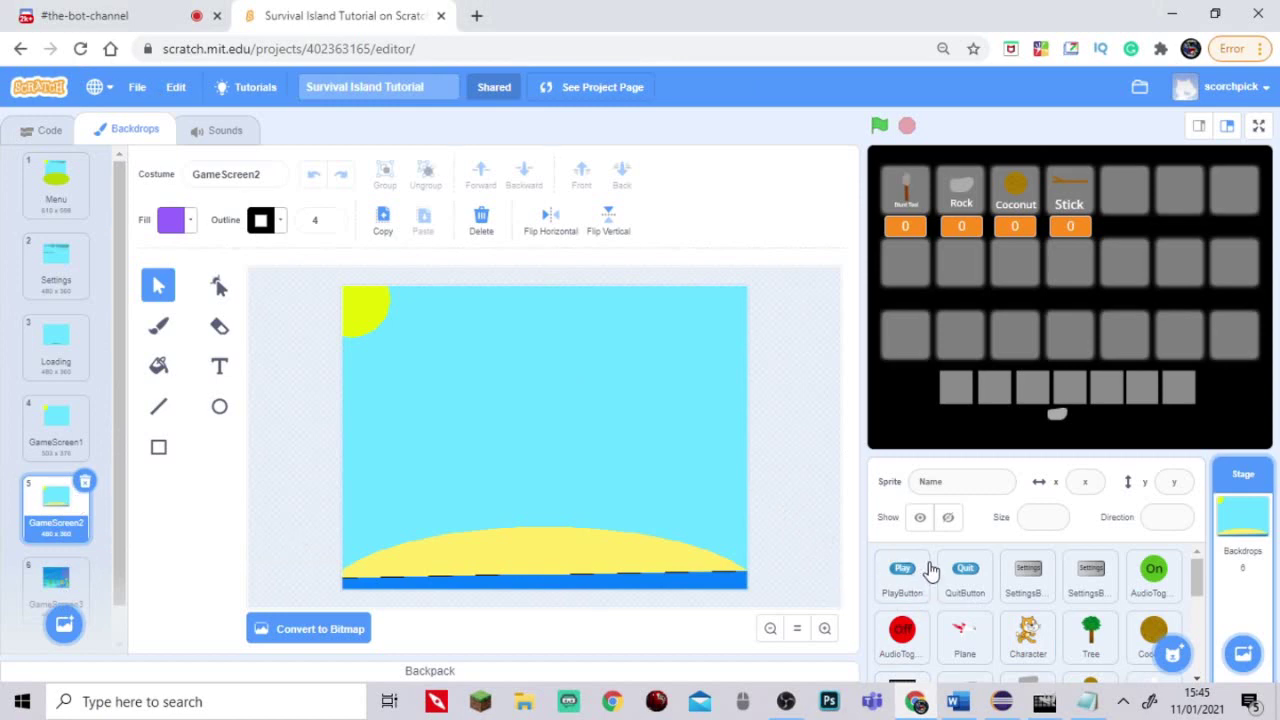
scroll(926, 570, down, 5)
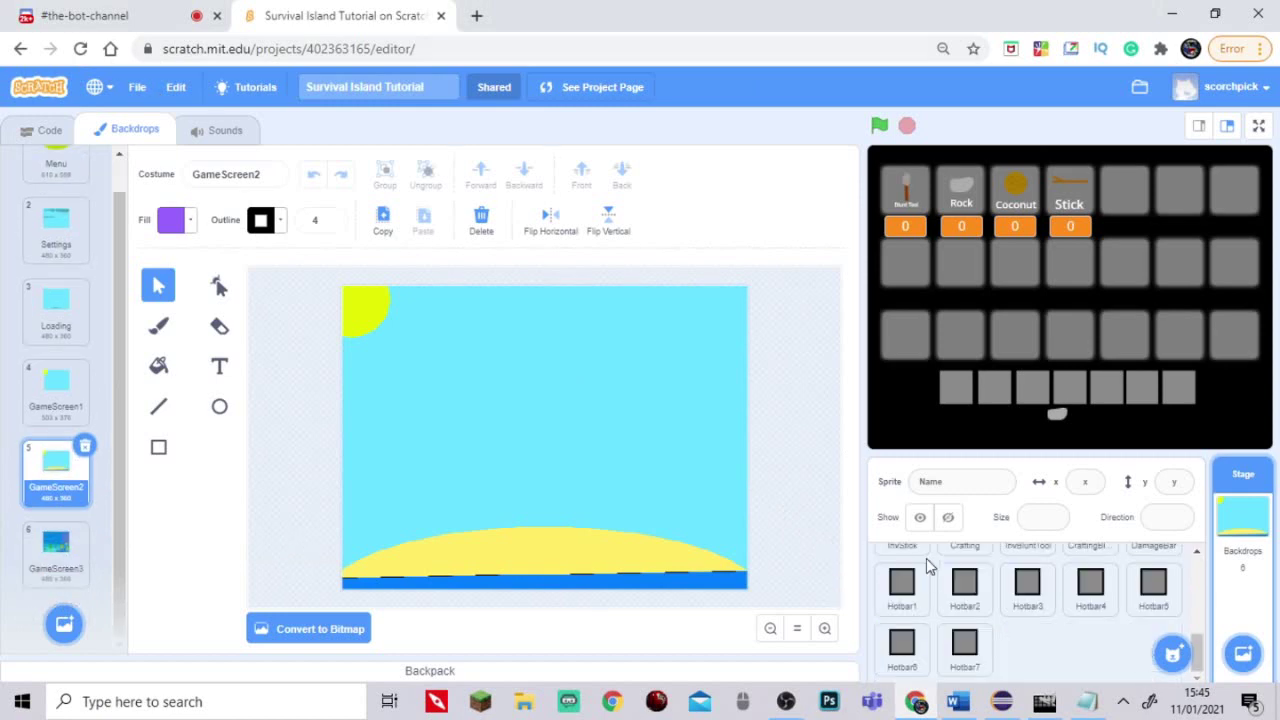
scroll(903, 648, up, 3)
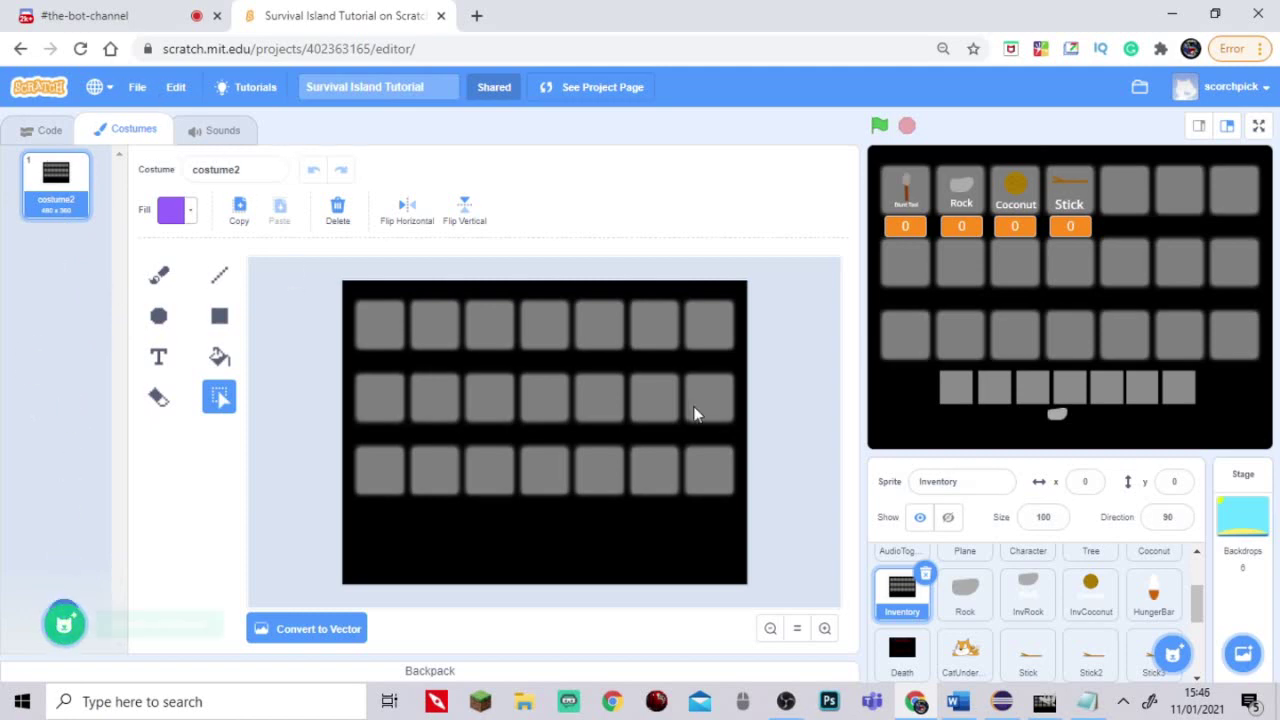
mouse_move(66, 624)
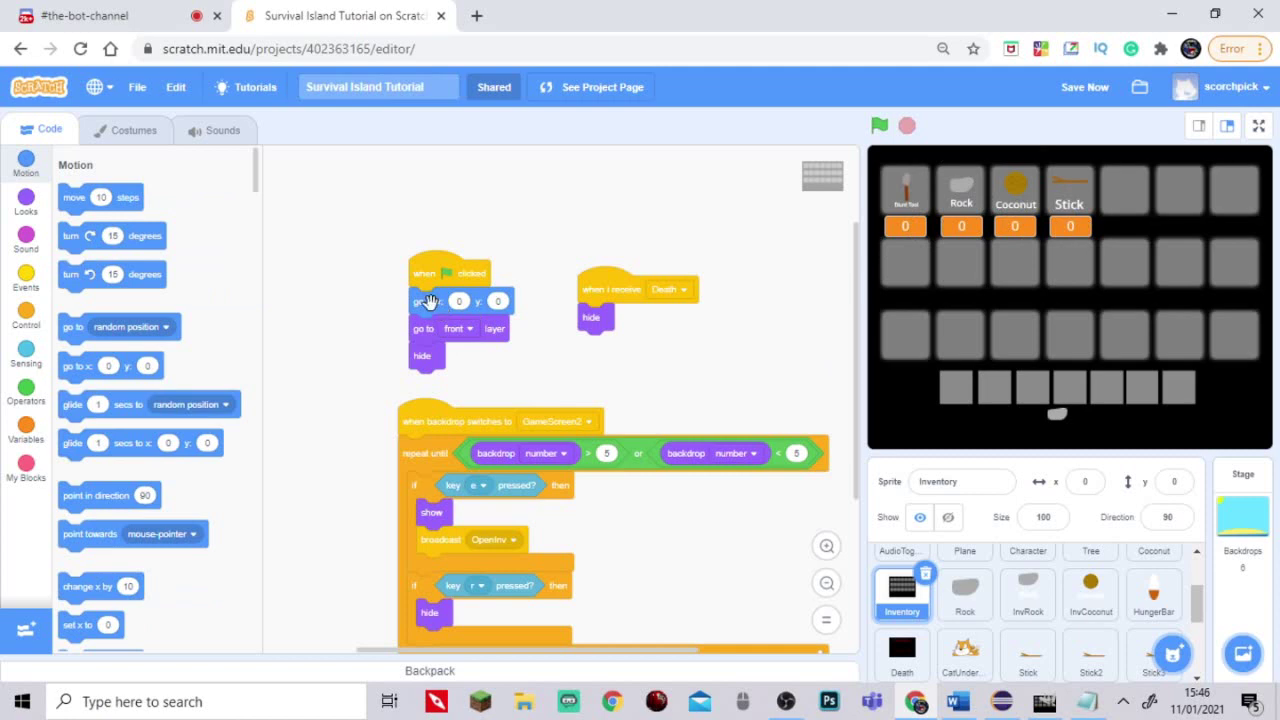
scroll(1043, 572, down, 1)
scroll(1043, 572, down, 3)
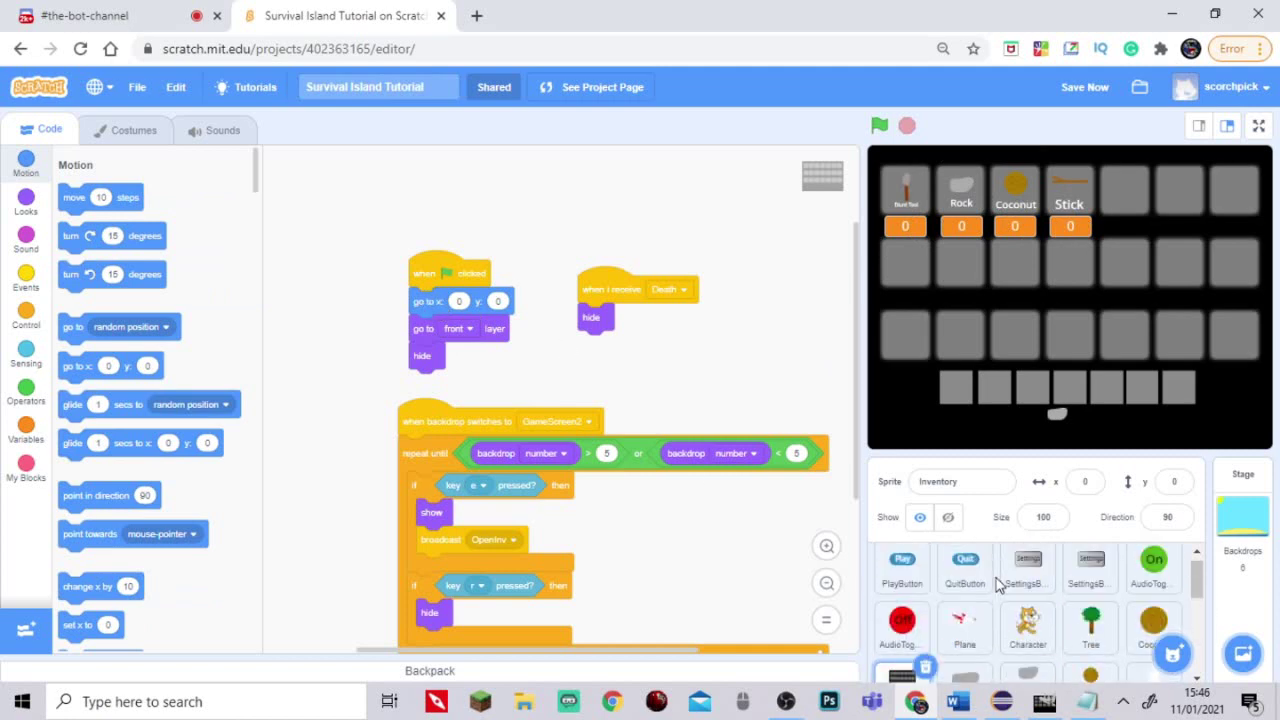
scroll(1046, 611, up, 4)
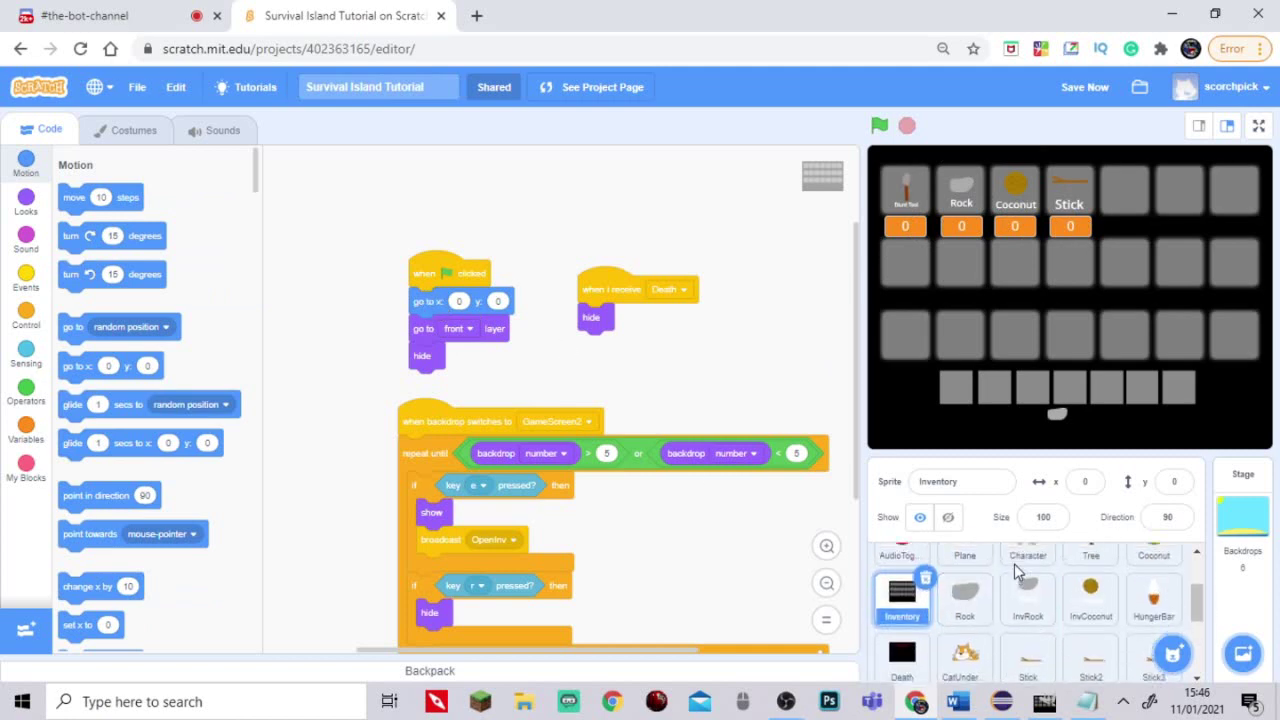
scroll(972, 610, up, 2)
scroll(966, 616, down, 5)
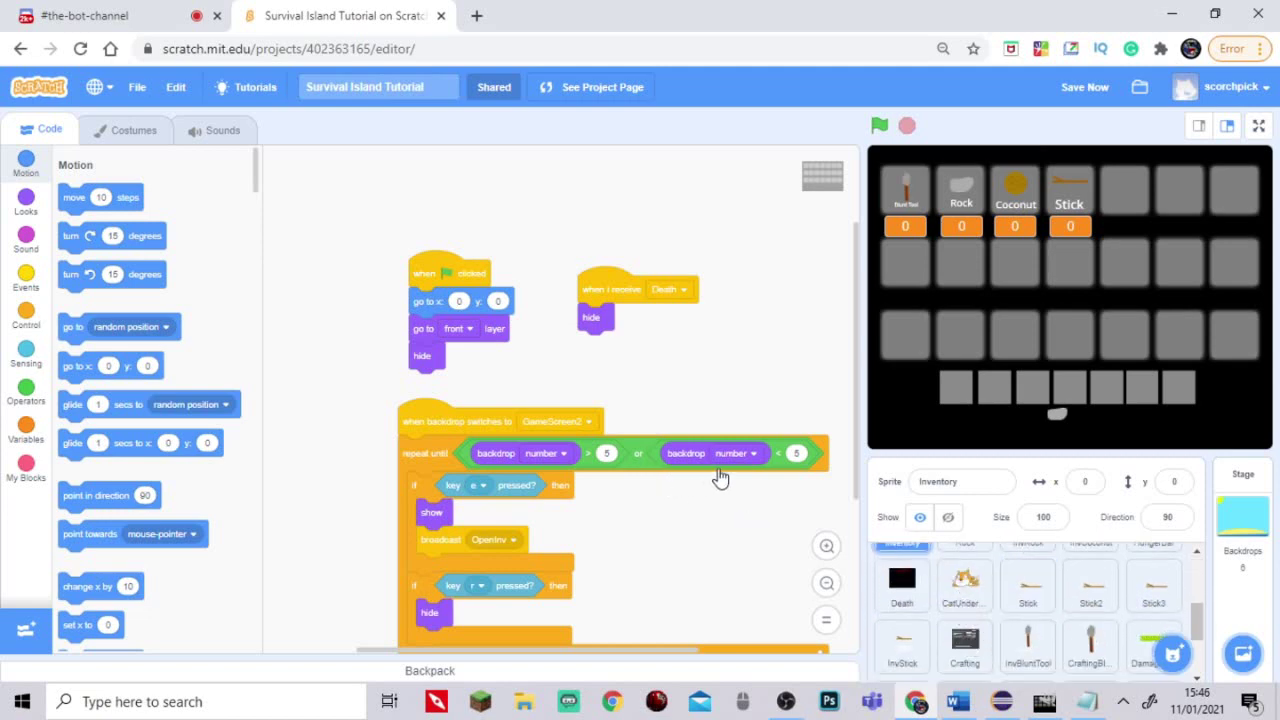
scroll(899, 560, up, 1)
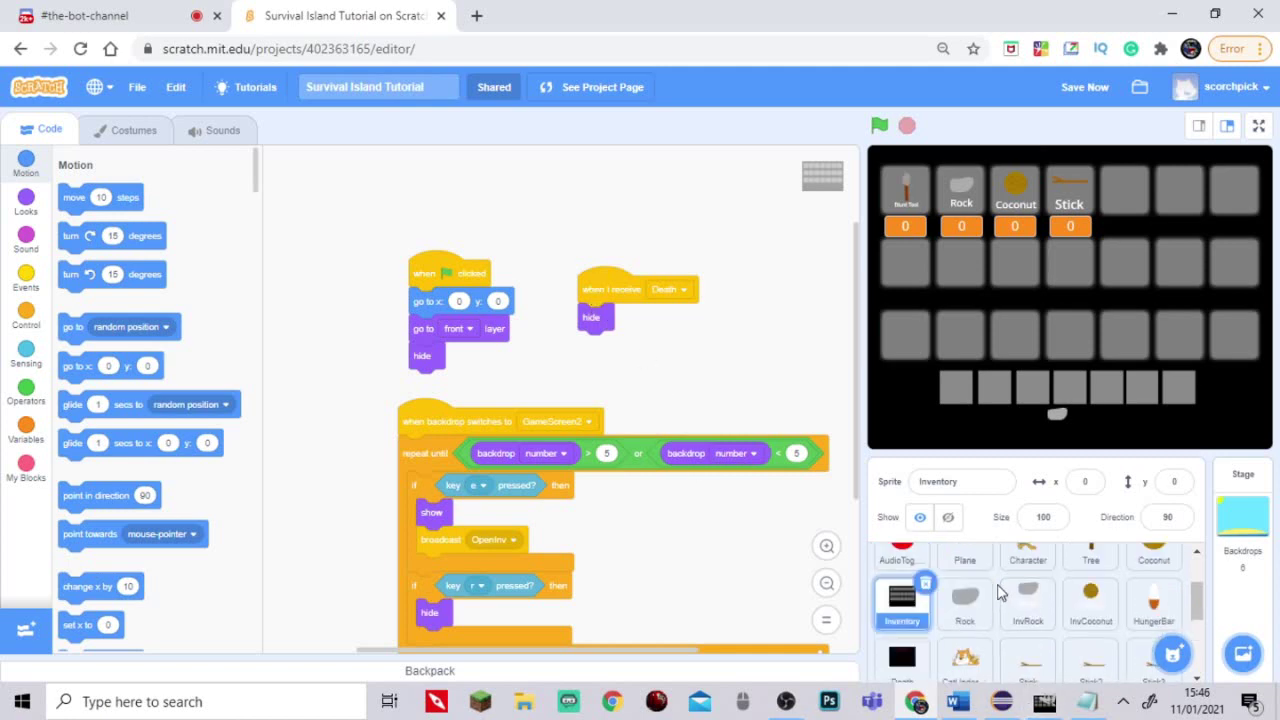
scroll(1004, 612, up, 2)
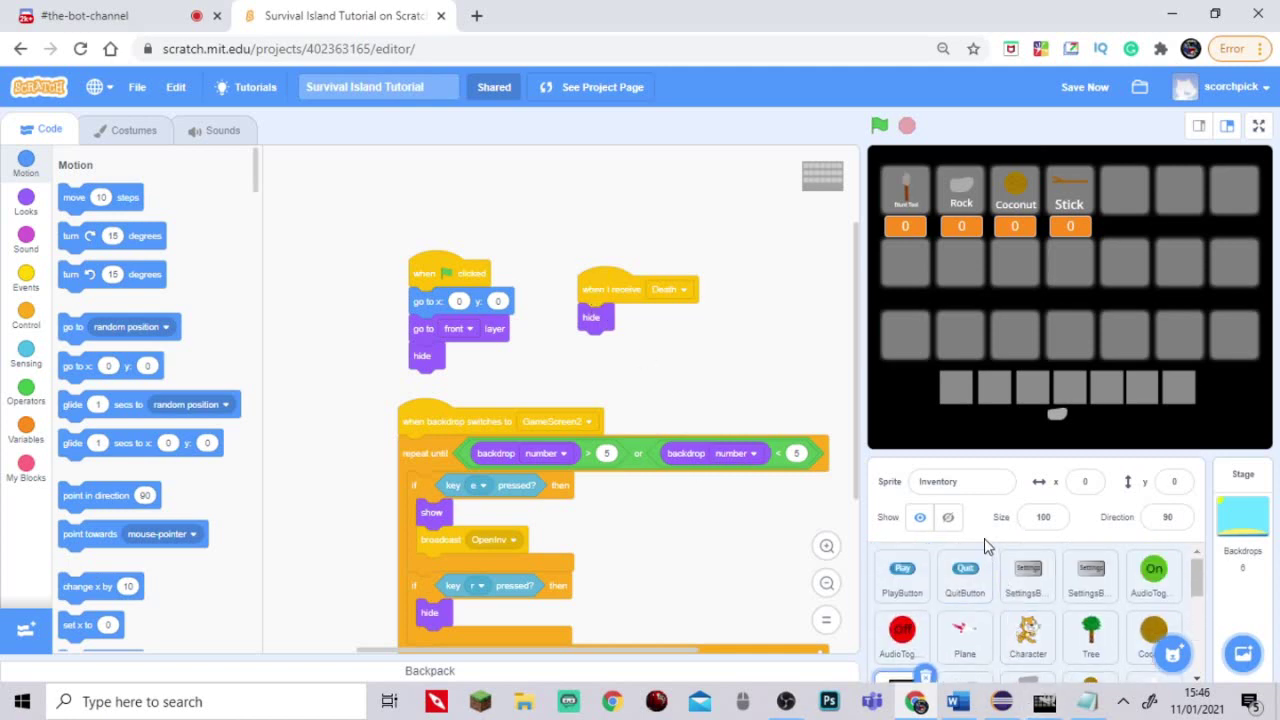